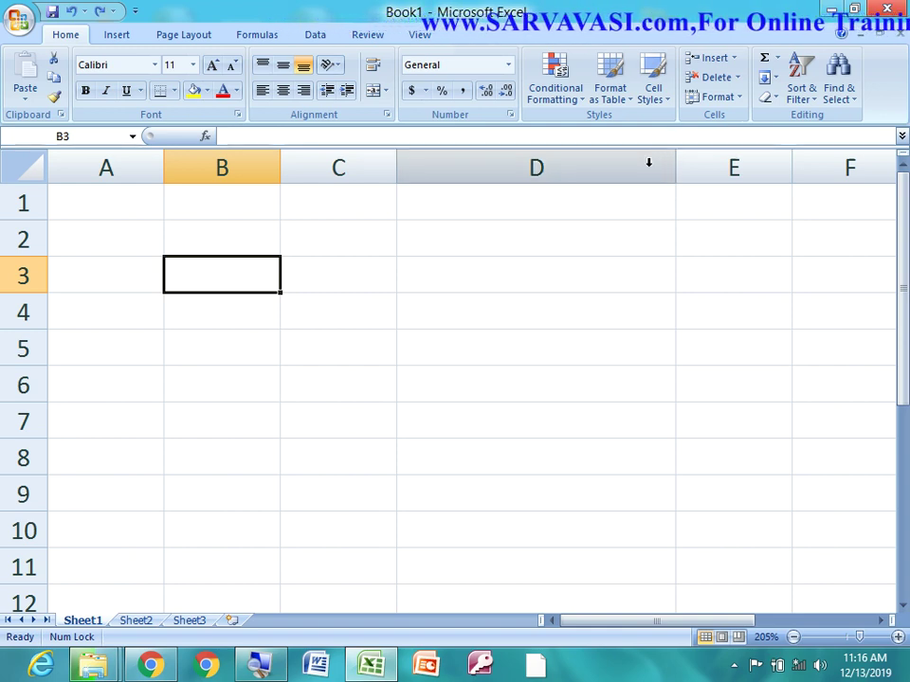
Open the recent second-year student data workbook.
click(226, 232)
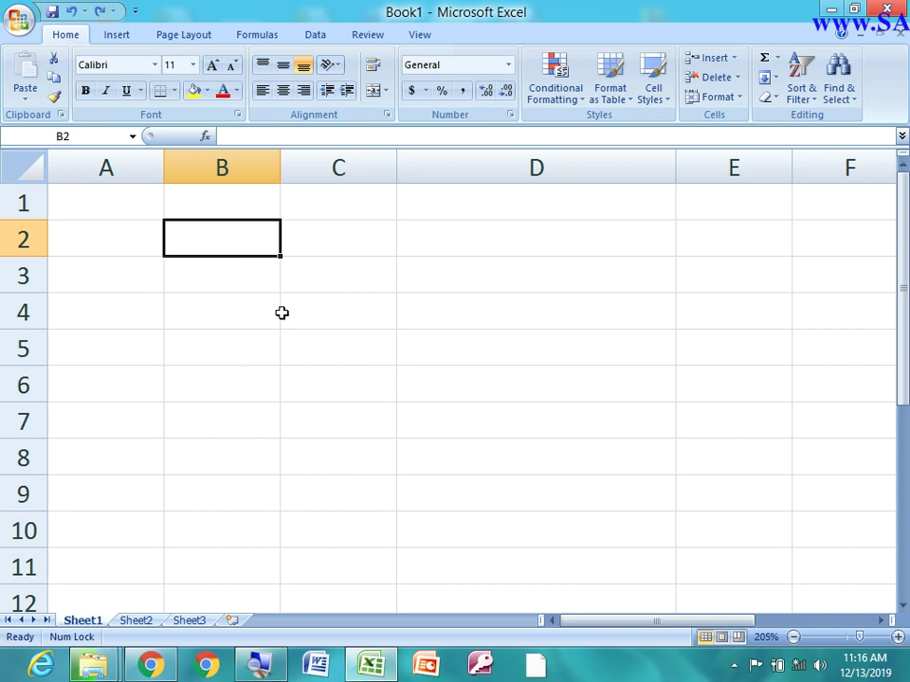
click(231, 324)
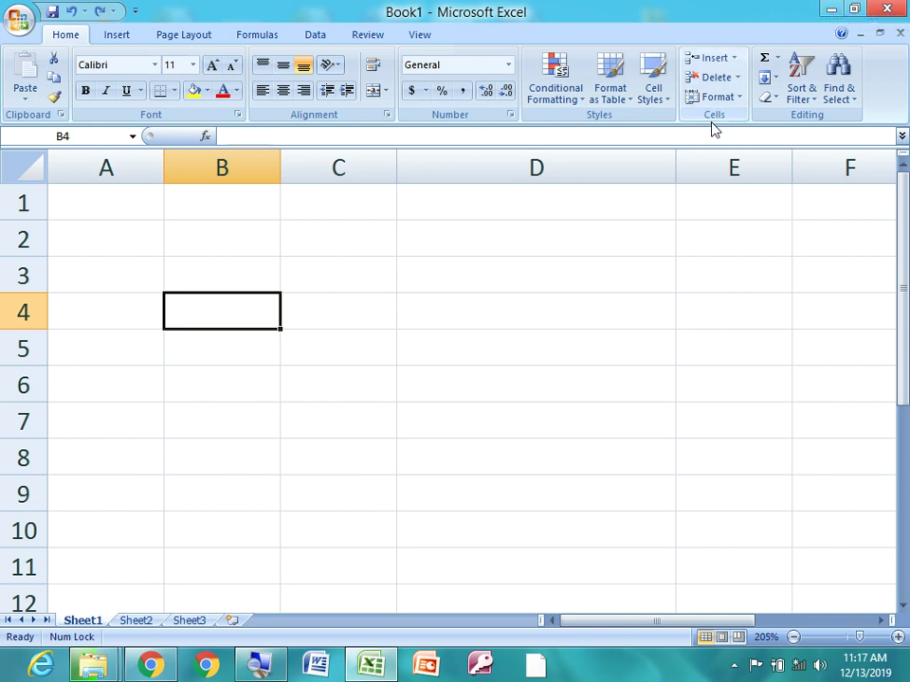
click(18, 20)
click(144, 75)
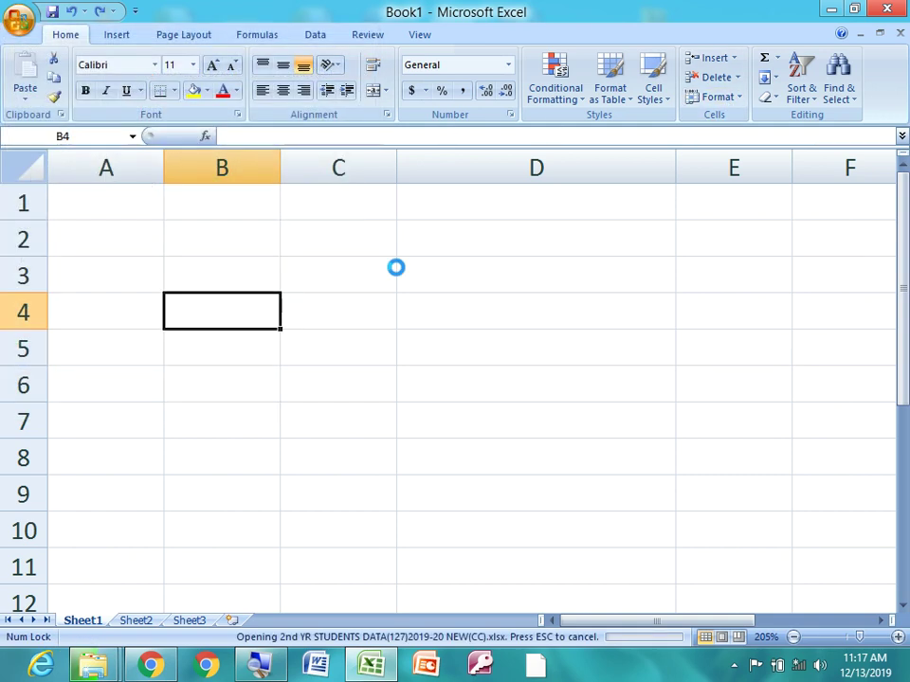
scroll(400, 356, up, 15)
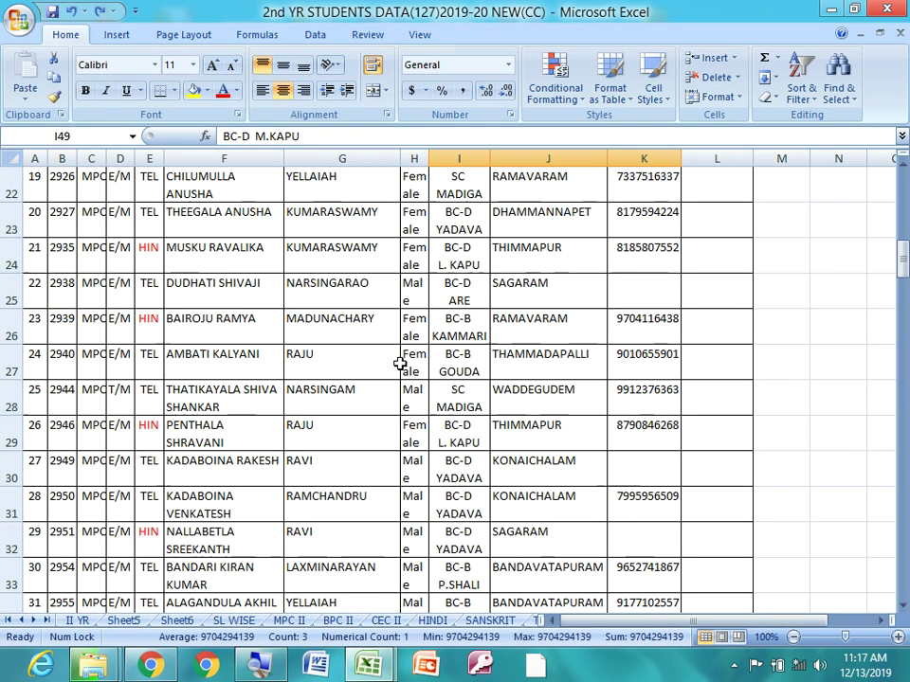
scroll(401, 361, up, 8)
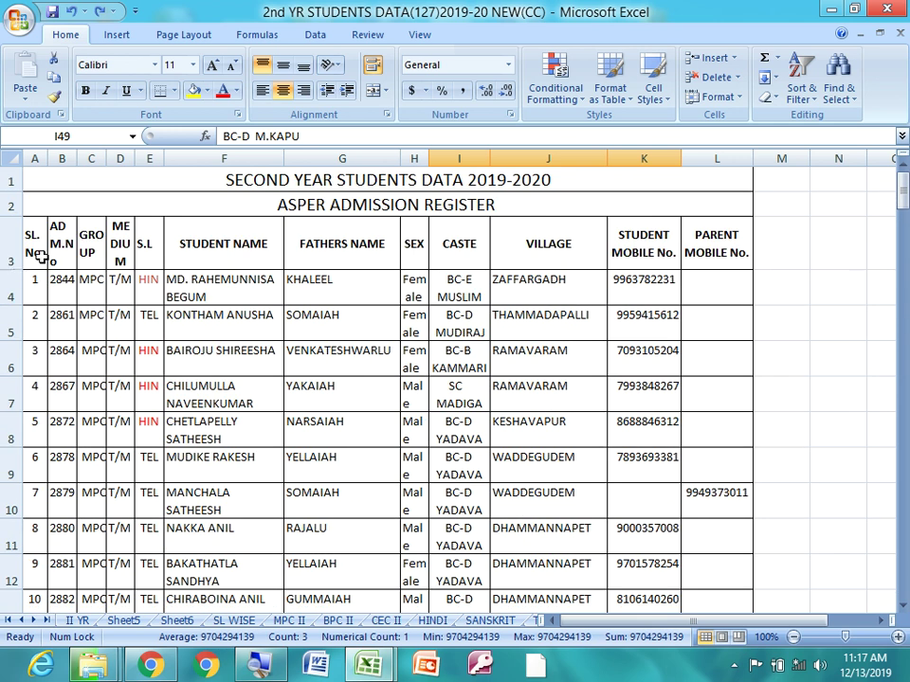
Copy the header row and first two student rows (A3:J5).
drag(43, 258, 566, 335)
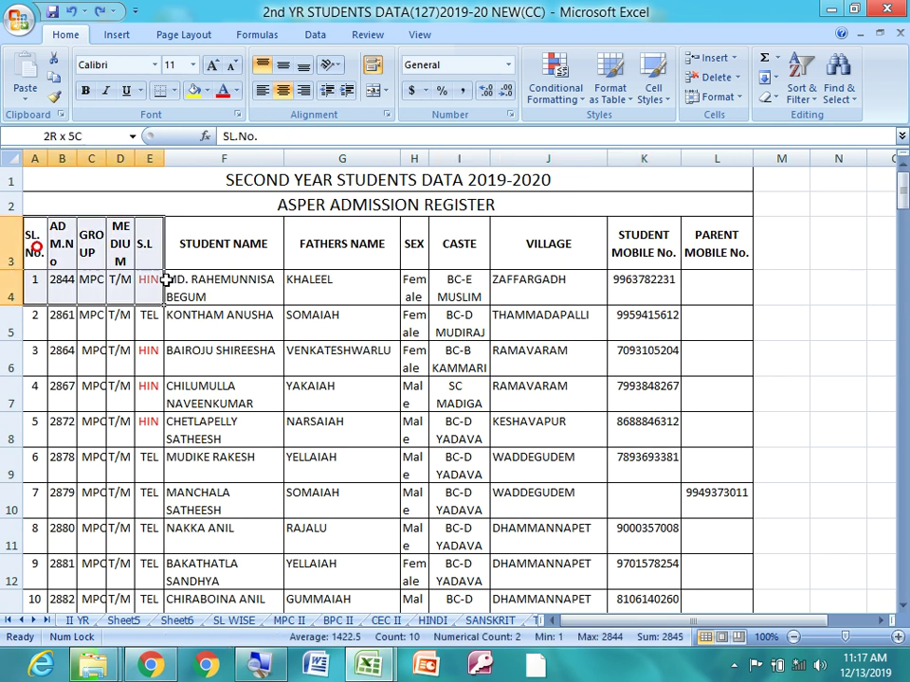
right_click(562, 333)
click(607, 366)
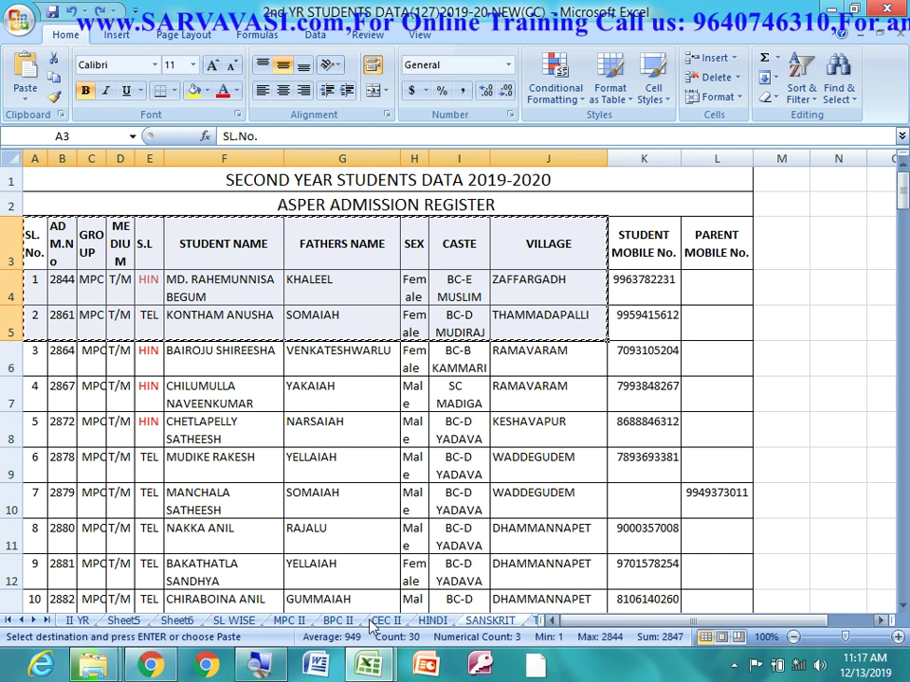
Create a new blank workbook, Book2, and paste the copied rows at A1.
click(19, 19)
click(622, 433)
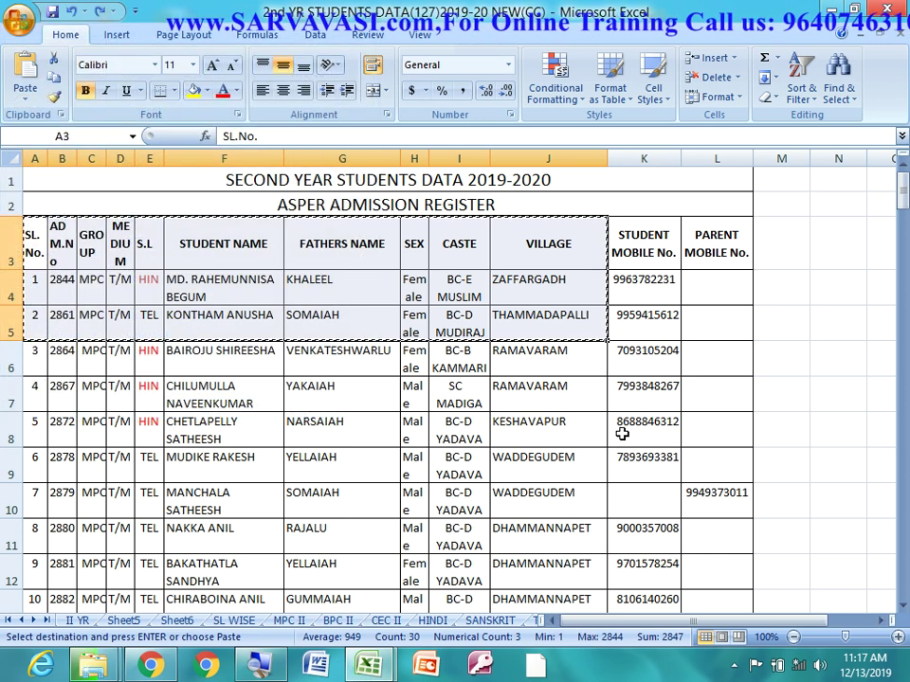
click(686, 572)
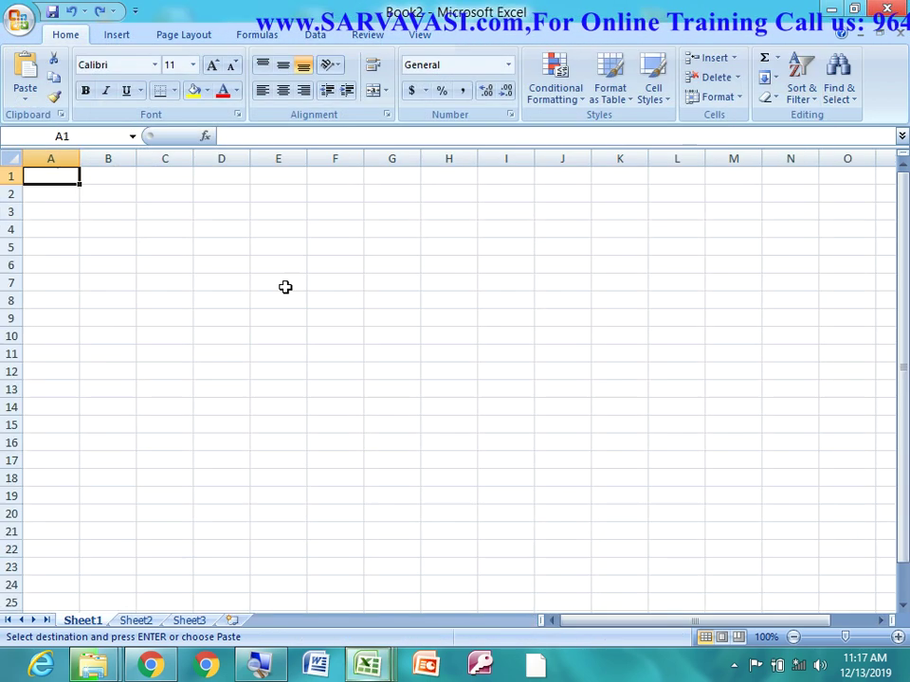
click(25, 78)
Check the pasted entries in G2, I2, J3, H3 and E2, then select column E.
click(252, 420)
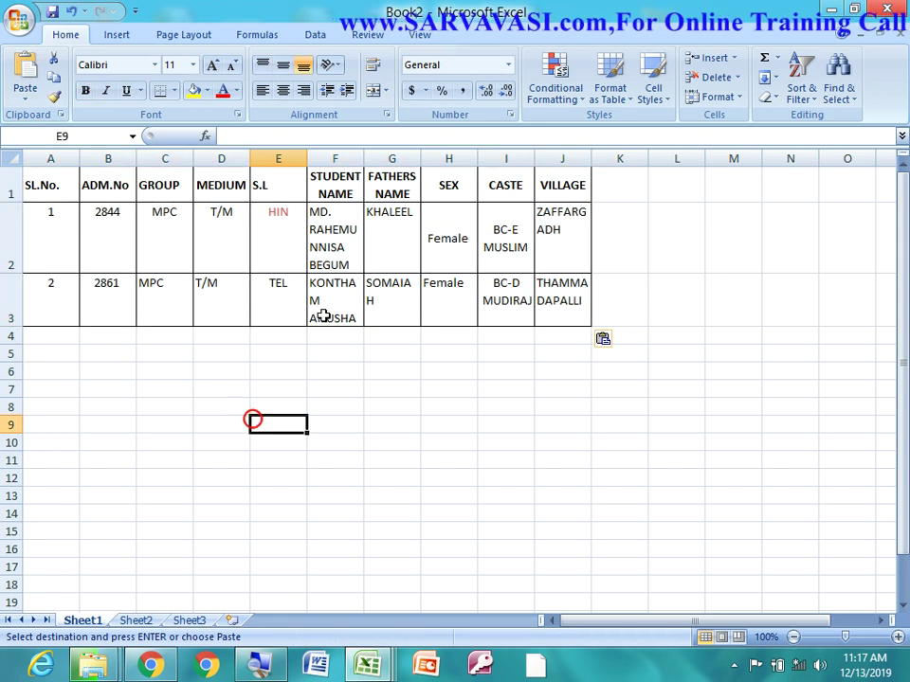
click(382, 243)
click(501, 256)
click(547, 296)
click(432, 313)
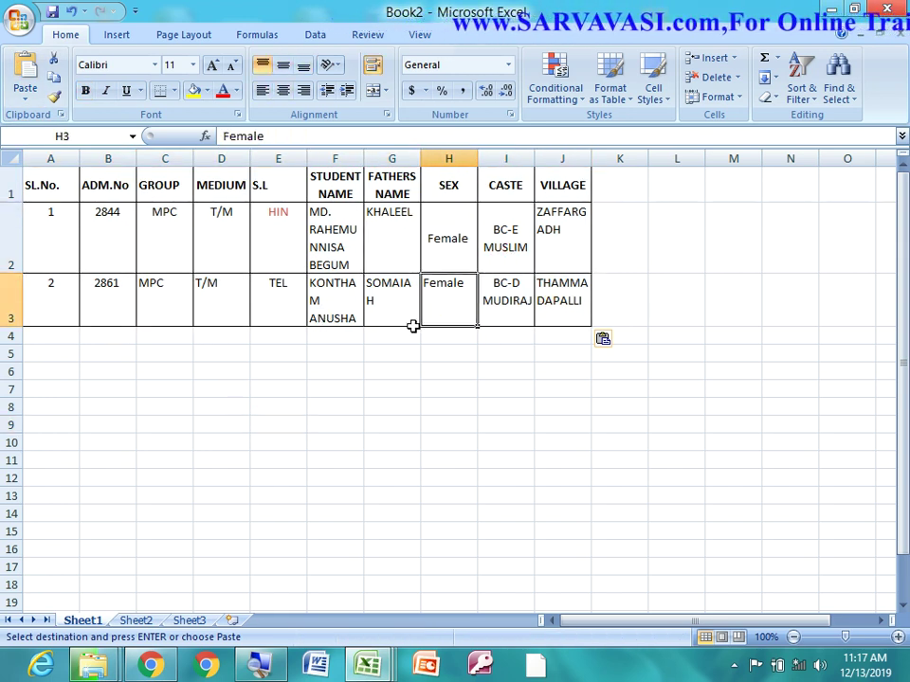
click(262, 216)
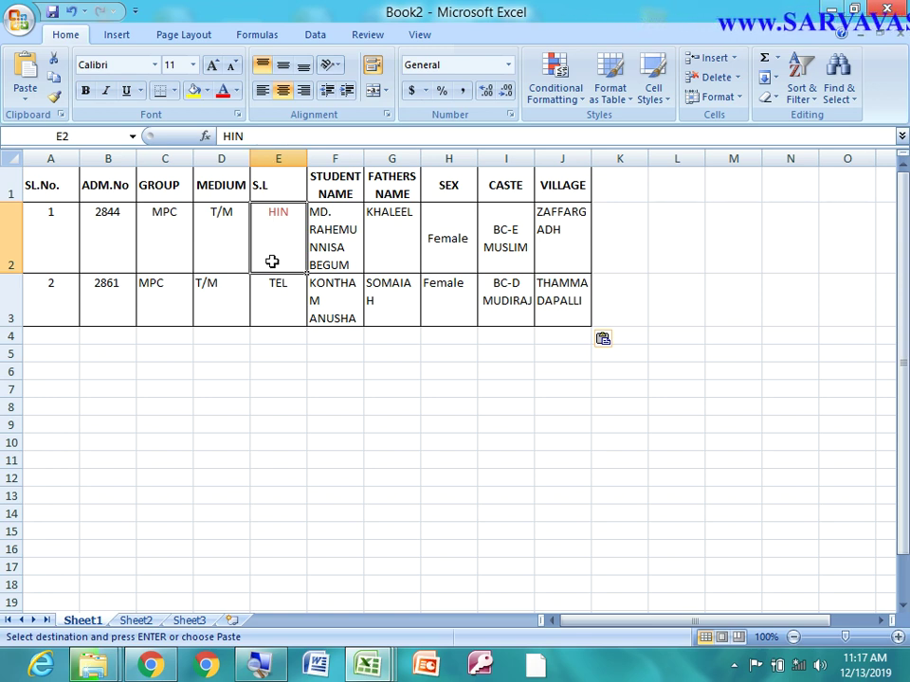
click(280, 159)
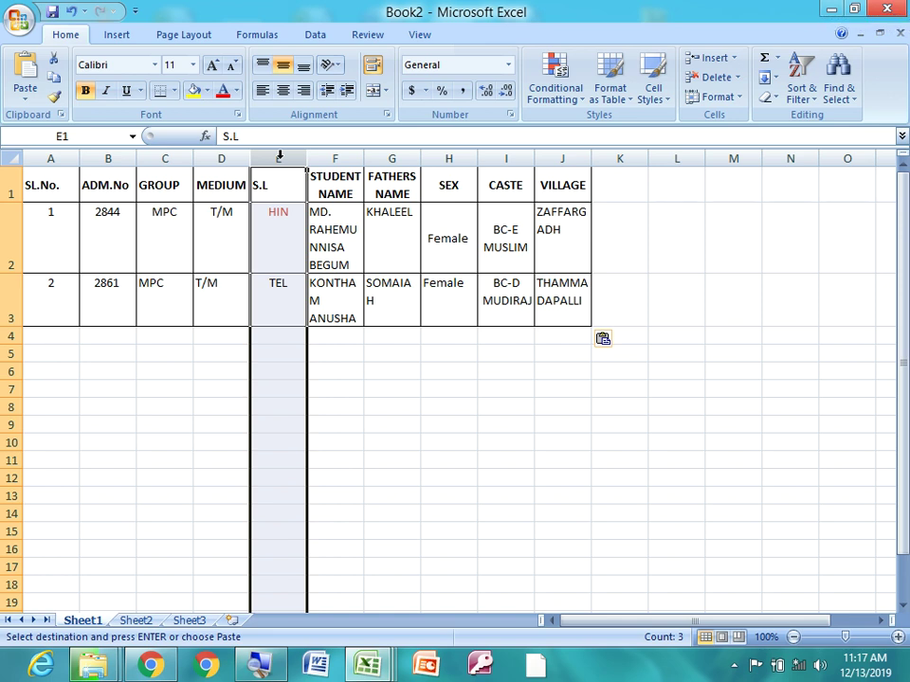
right_click(280, 155)
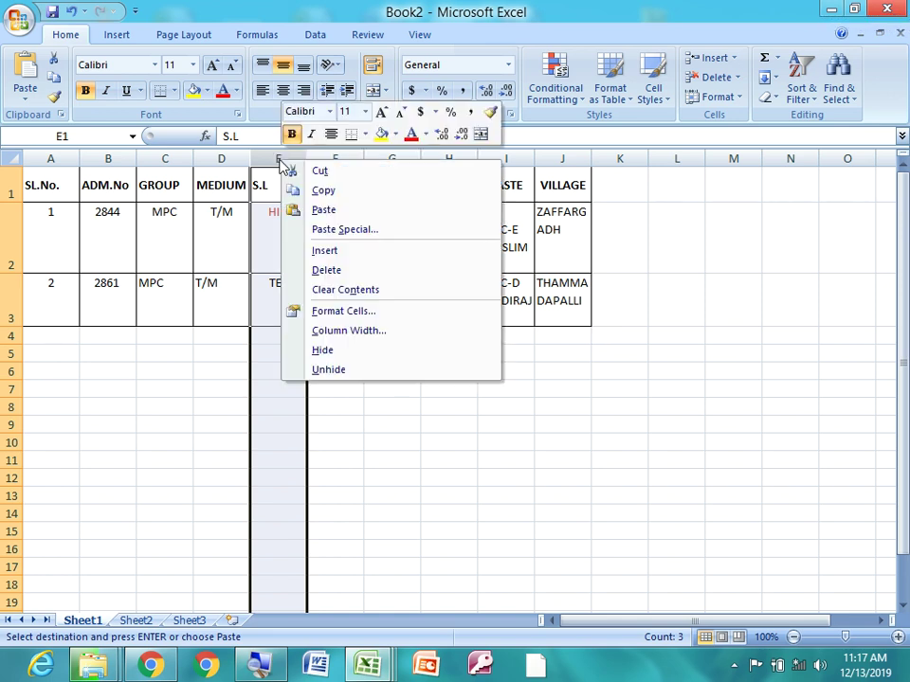
Insert a blank column E ahead of S.L, then select row 2.
click(341, 254)
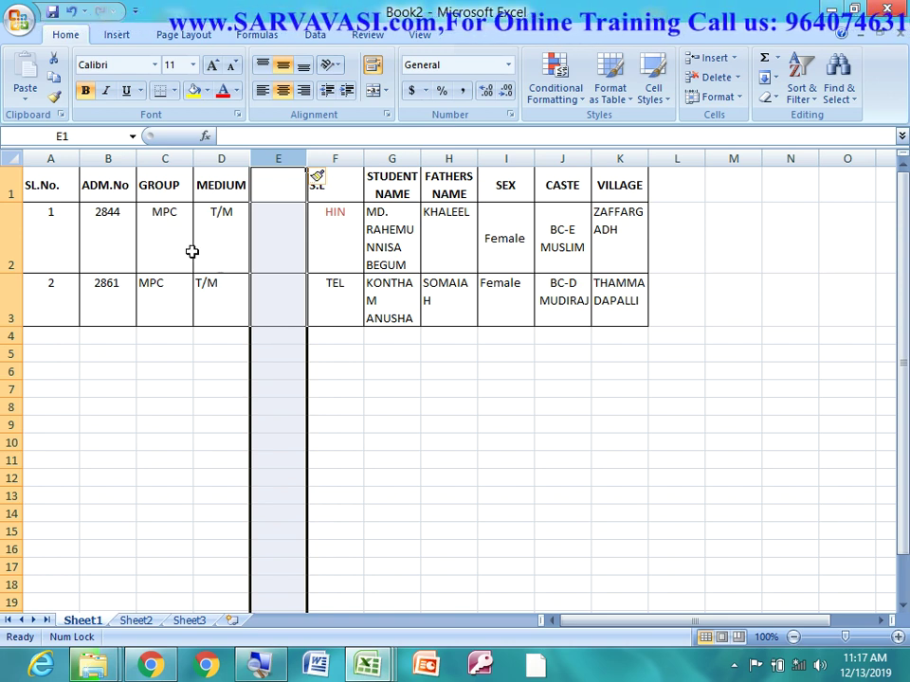
click(8, 244)
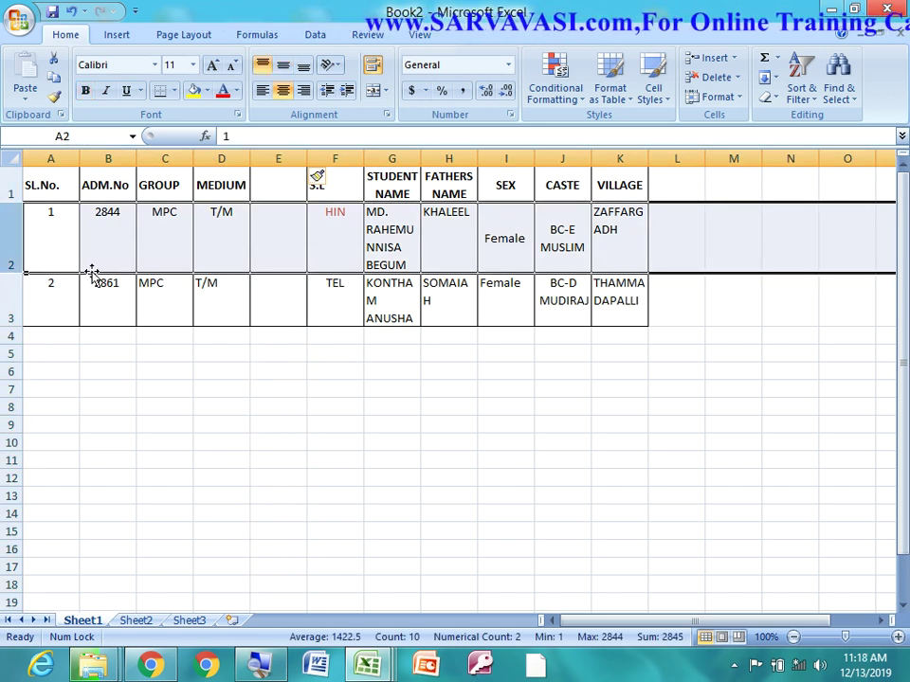
Insert a blank row 2 above the first student record.
click(51, 239)
click(6, 238)
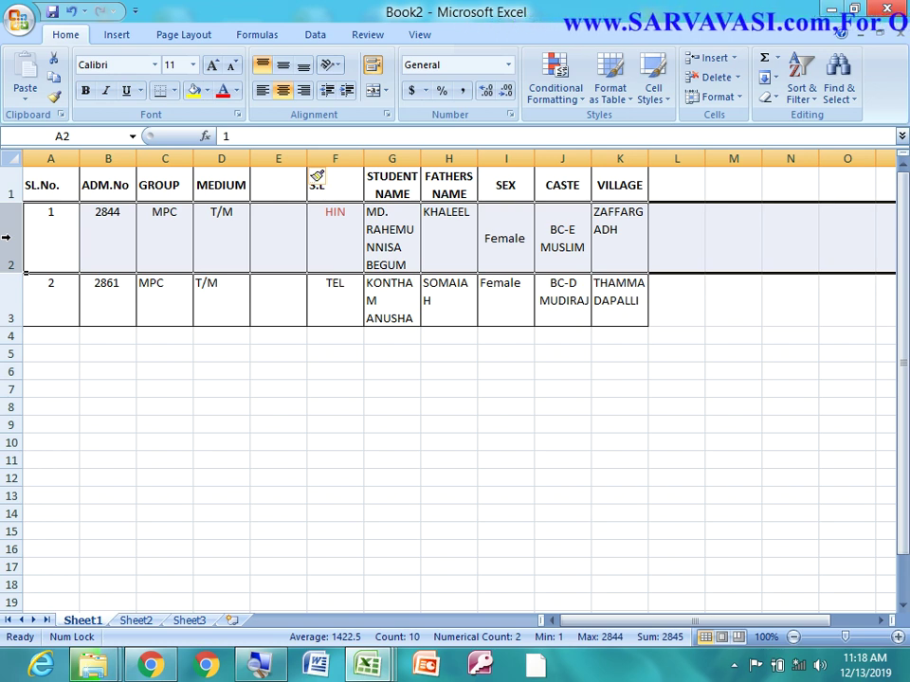
right_click(6, 238)
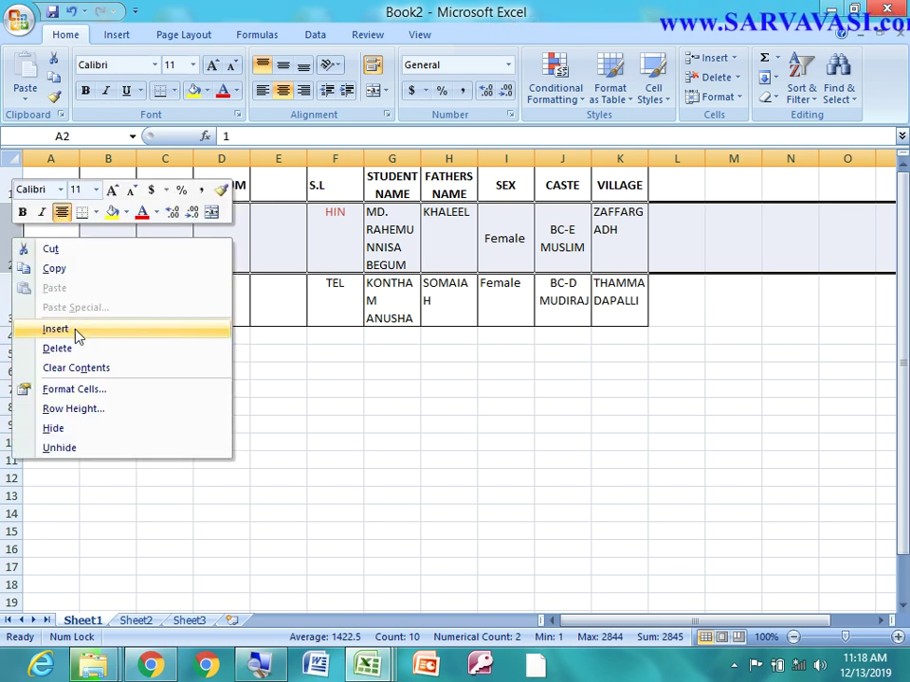
click(77, 336)
click(142, 277)
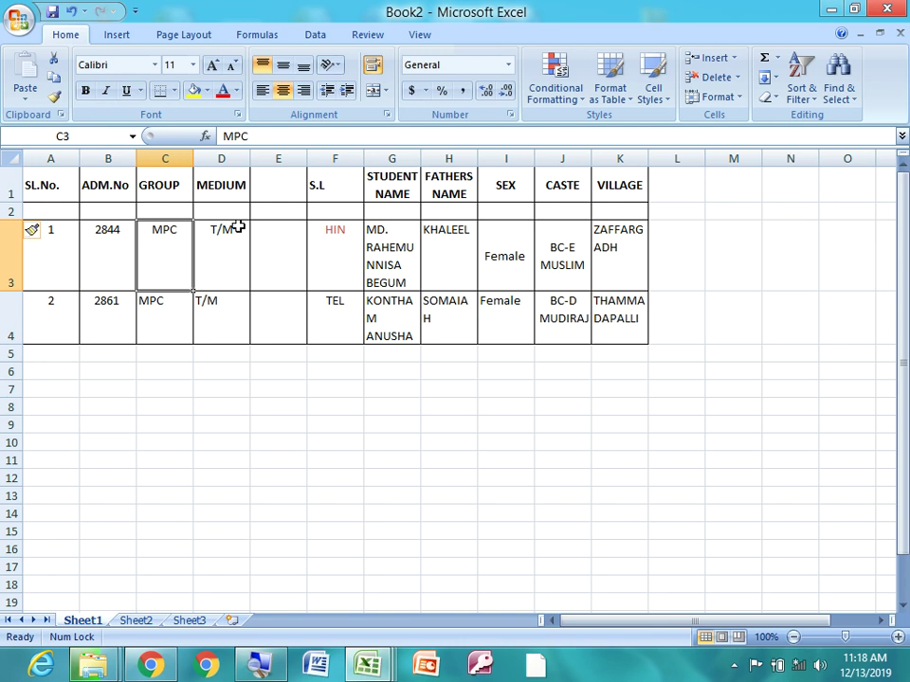
Delete the empty row 2 again.
click(8, 212)
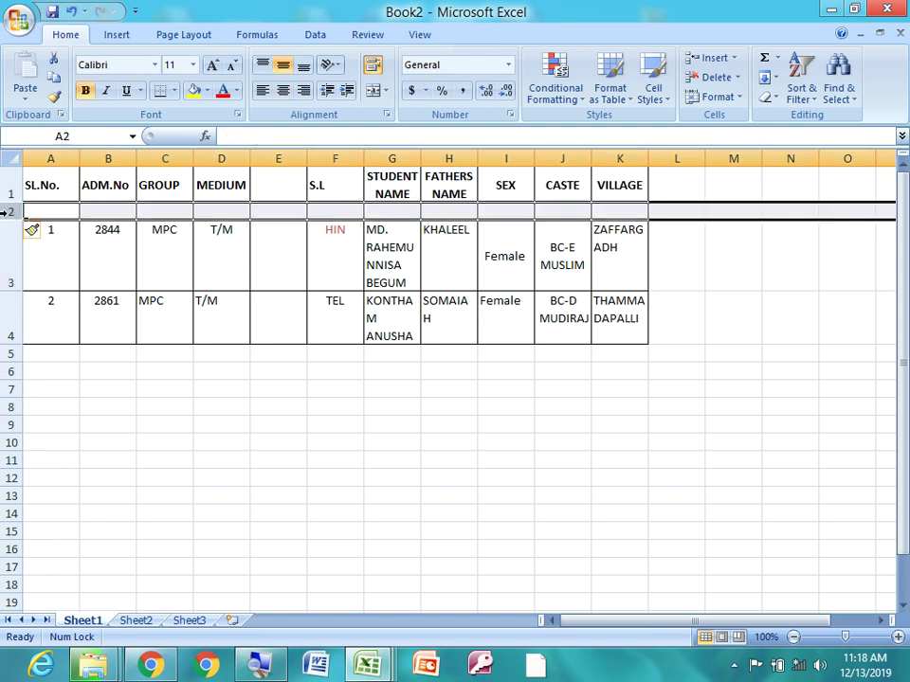
right_click(7, 212)
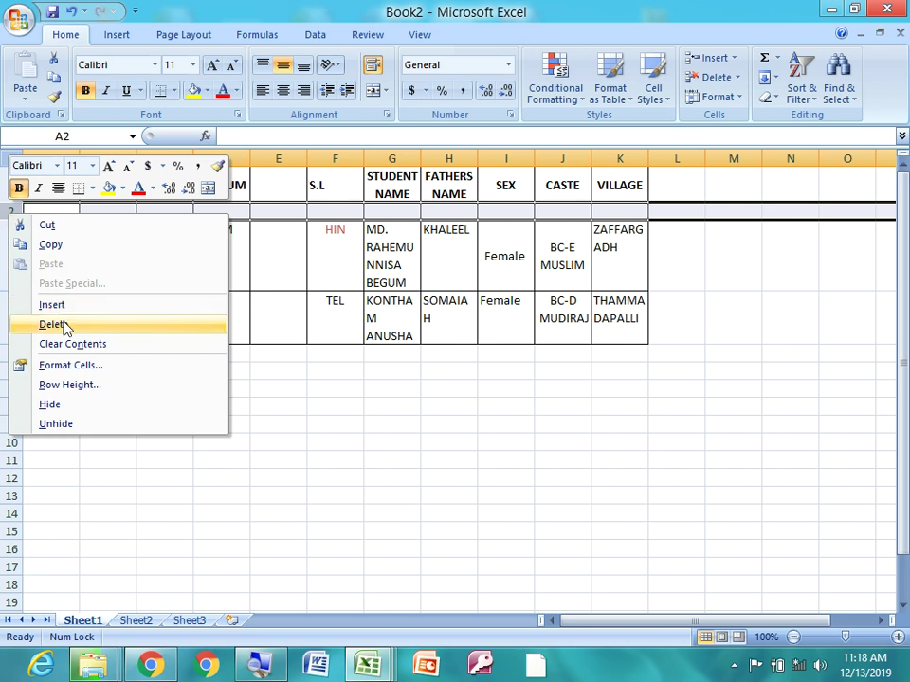
click(53, 326)
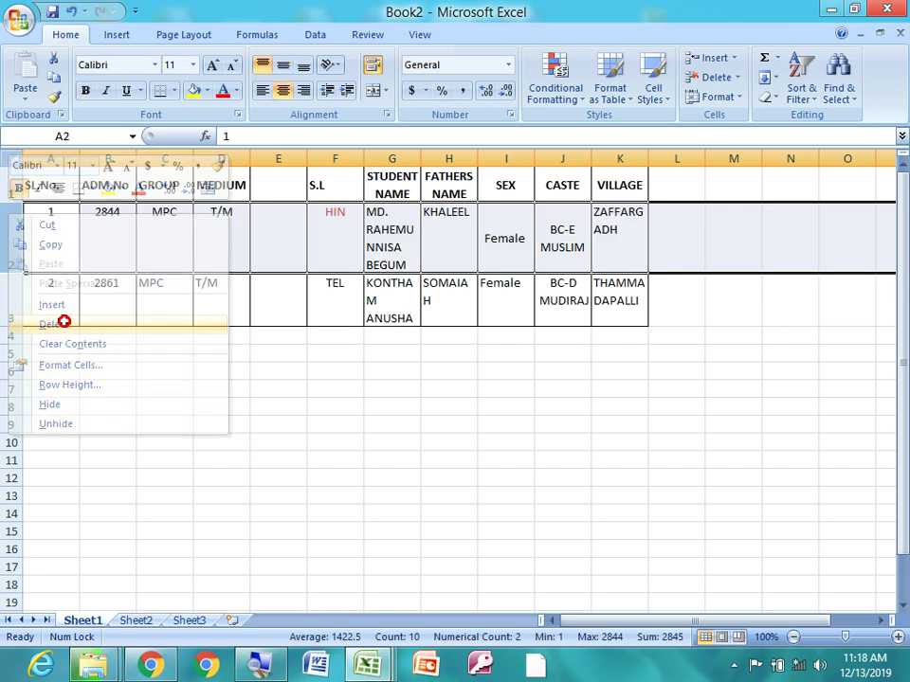
Delete the empty column E so S.L returns to column E.
click(278, 158)
right_click(286, 161)
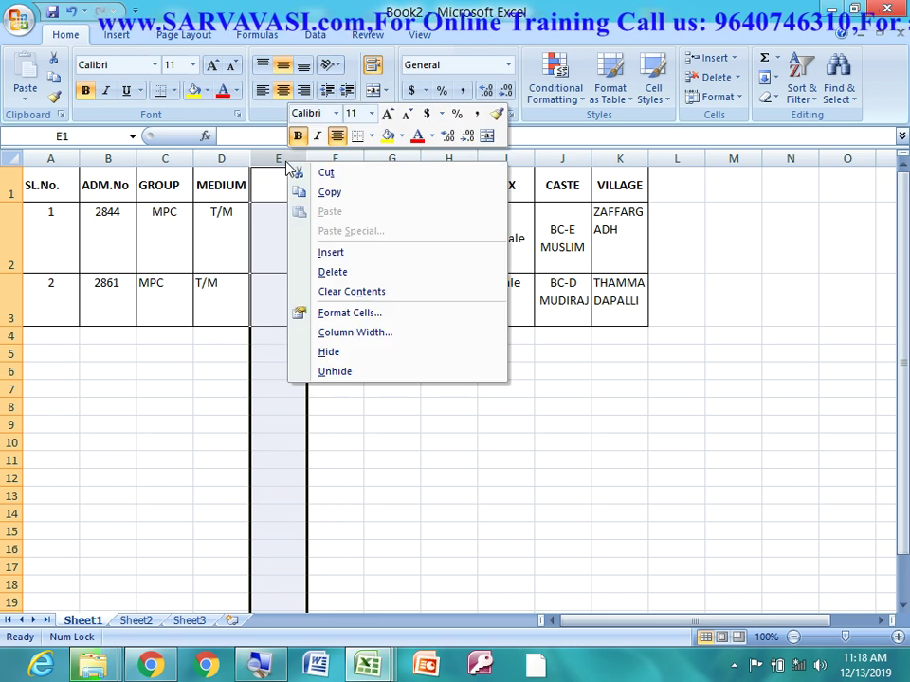
click(342, 273)
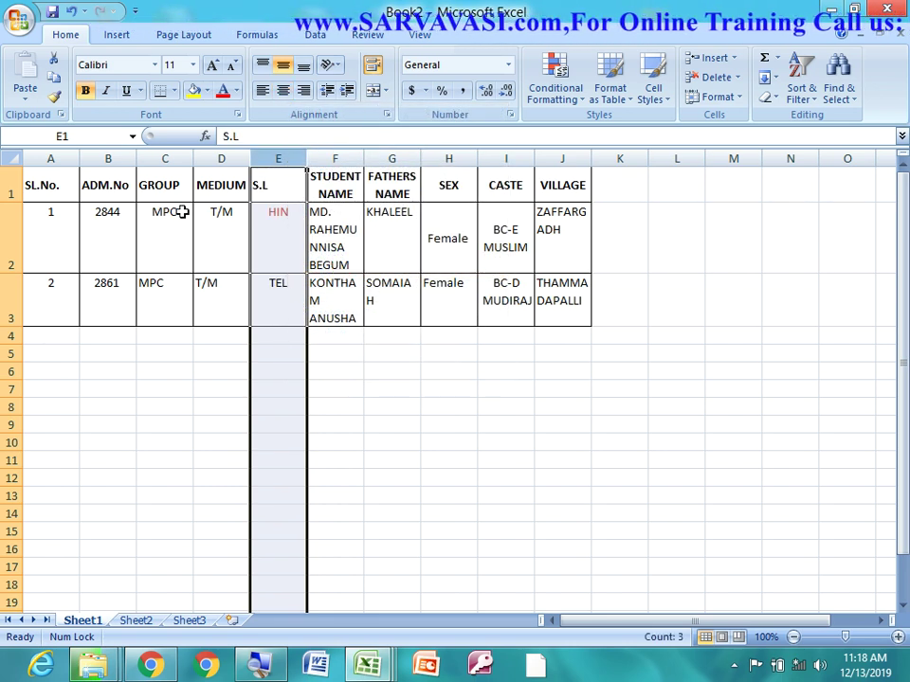
click(159, 239)
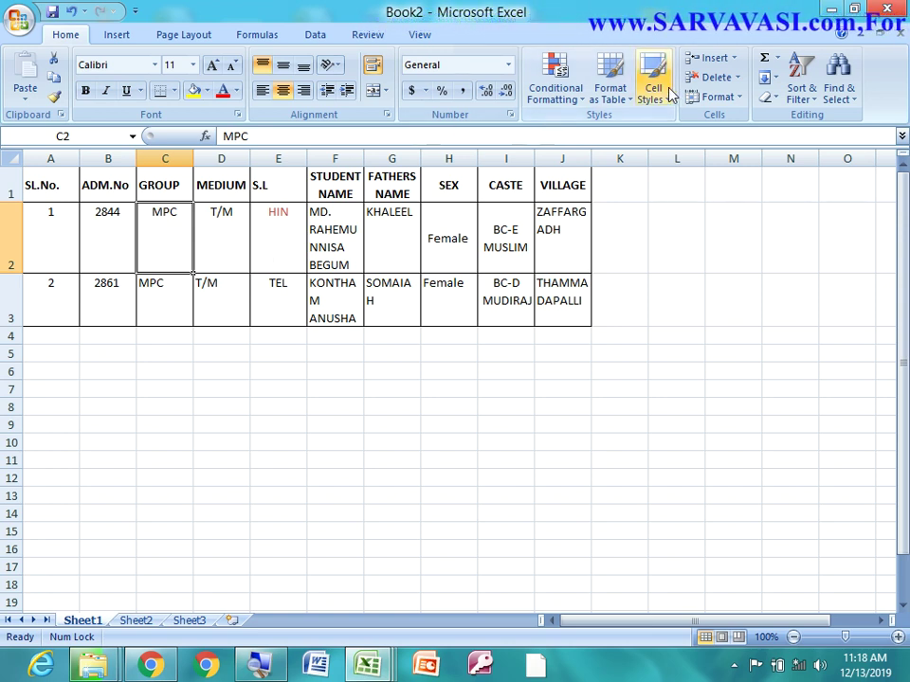
click(735, 59)
Insert a blank row 2 from the ribbon, pushing the two records to rows 3–4.
click(735, 59)
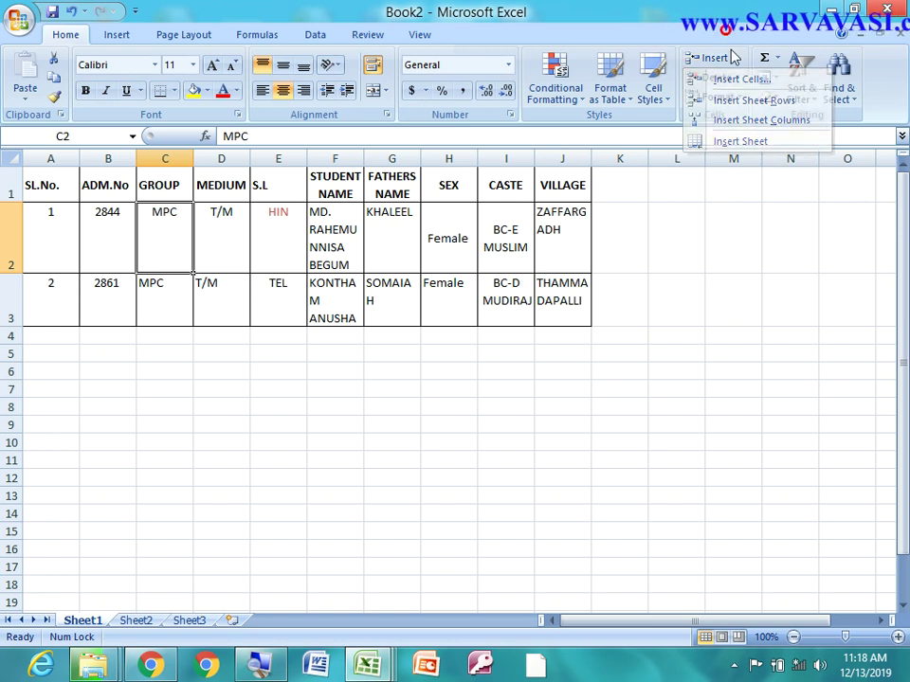
click(736, 77)
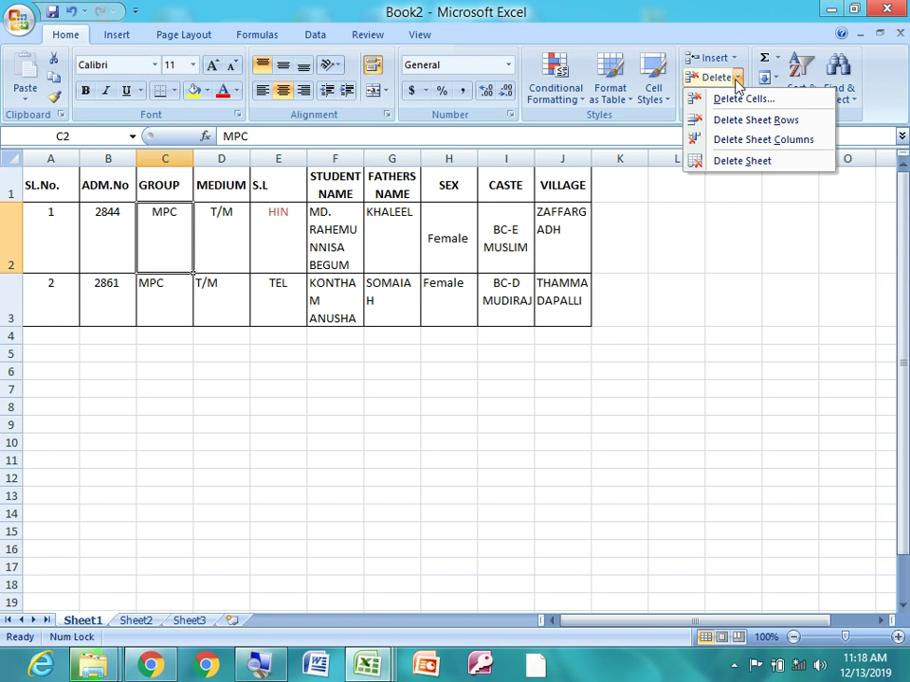
click(272, 233)
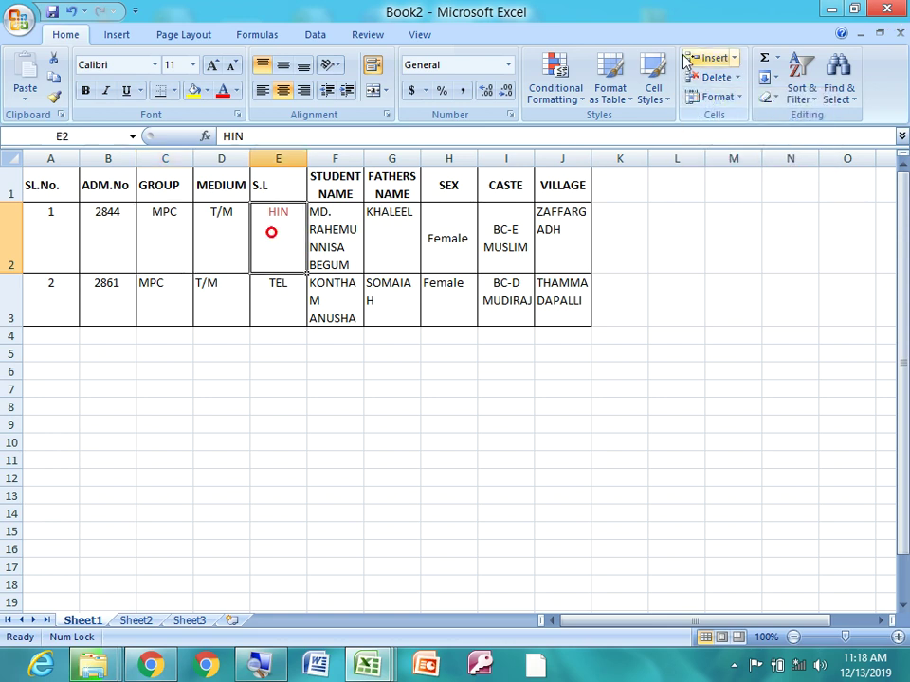
click(735, 59)
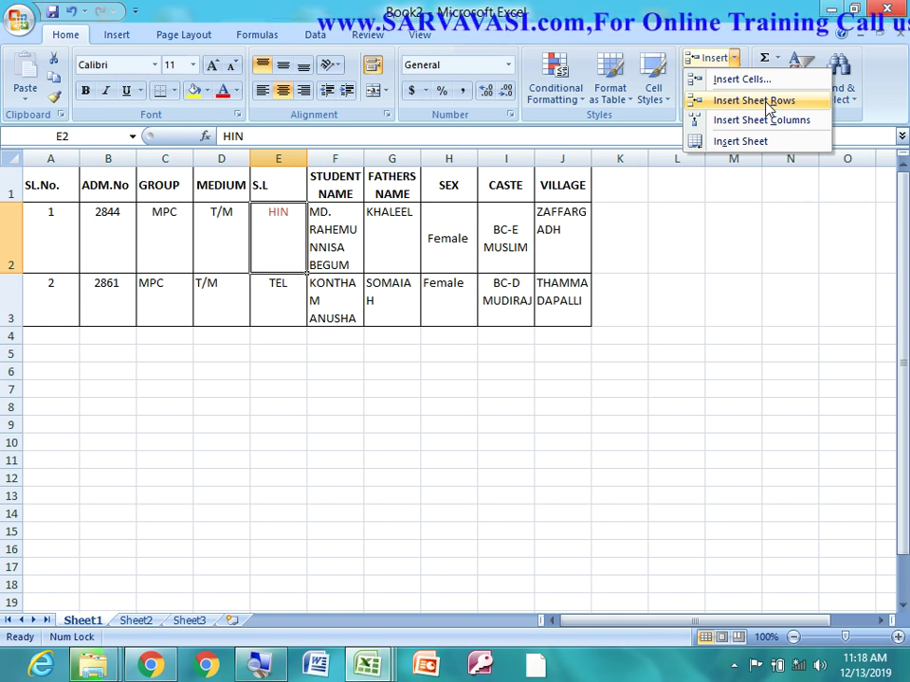
click(766, 102)
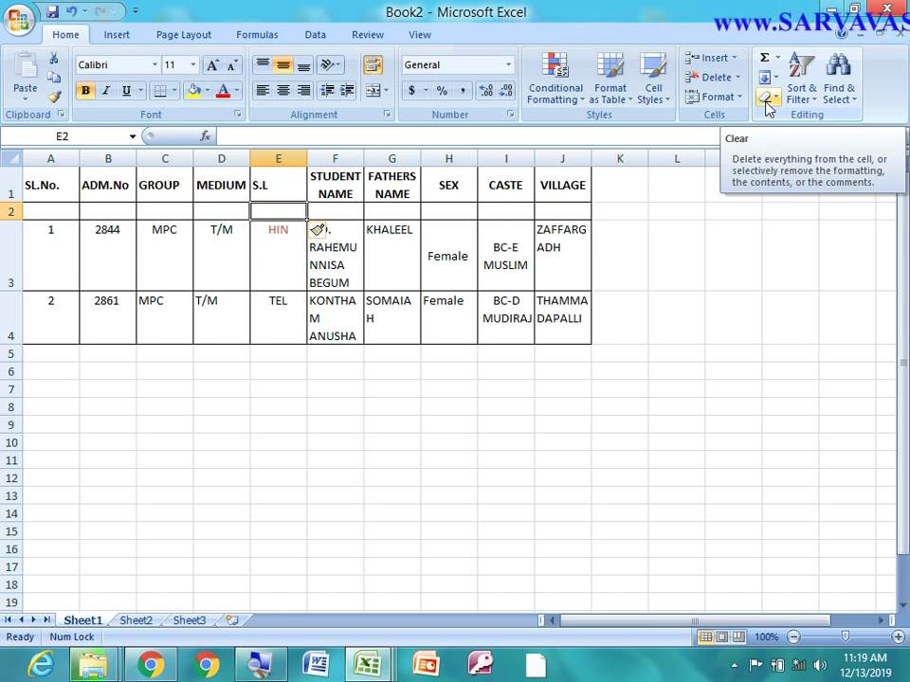
click(730, 58)
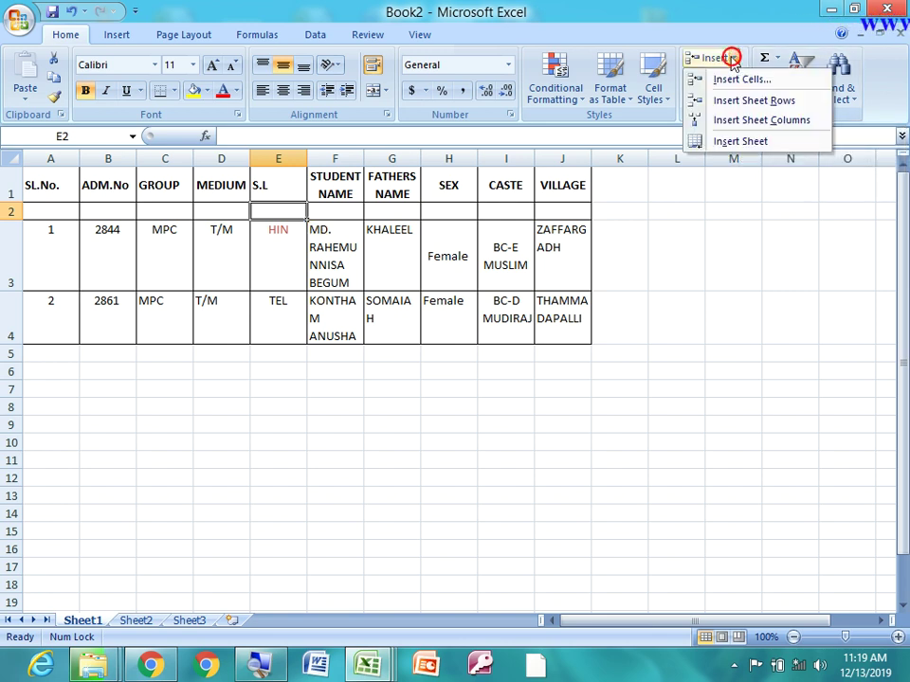
Insert a blank sheet column before S.L and delete the empty sheet row 2.
click(748, 123)
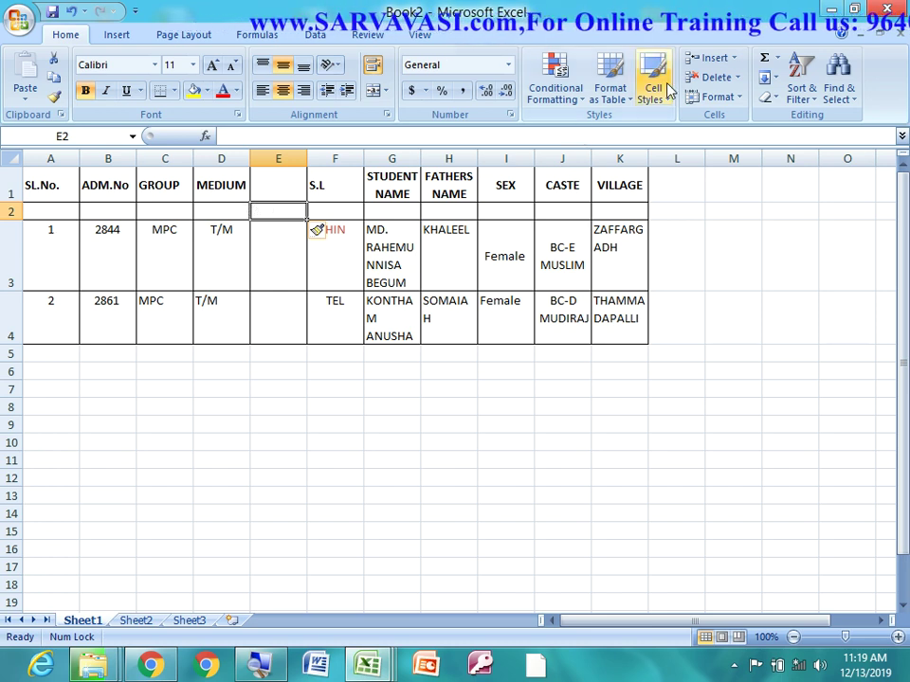
click(737, 79)
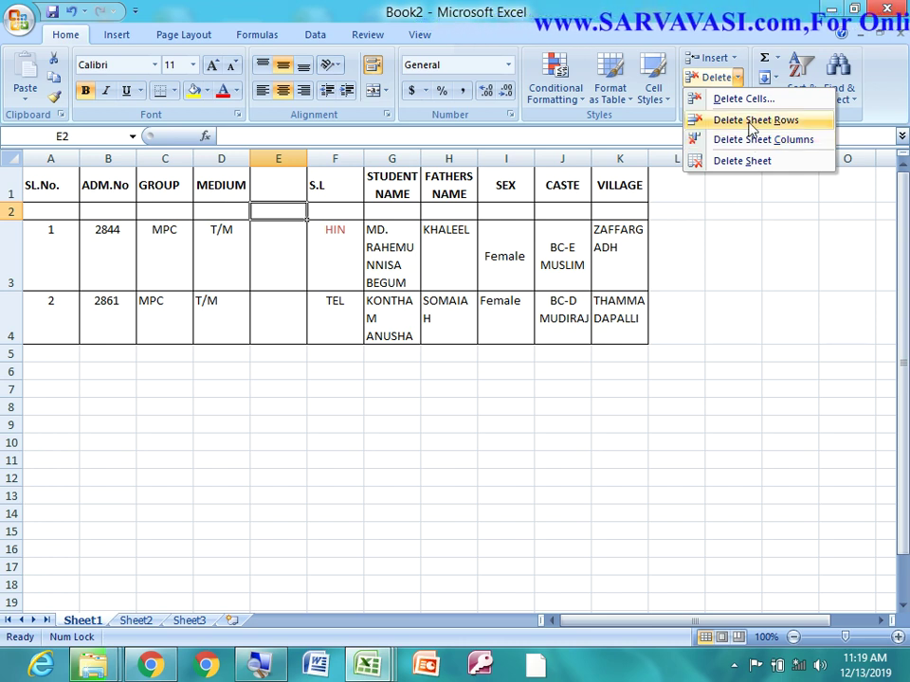
click(751, 123)
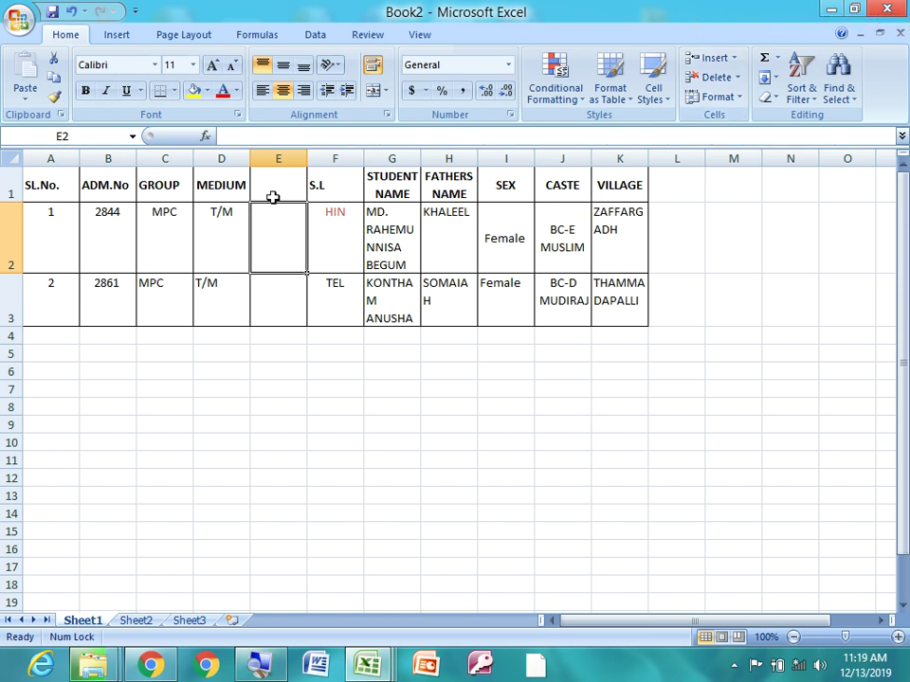
click(739, 77)
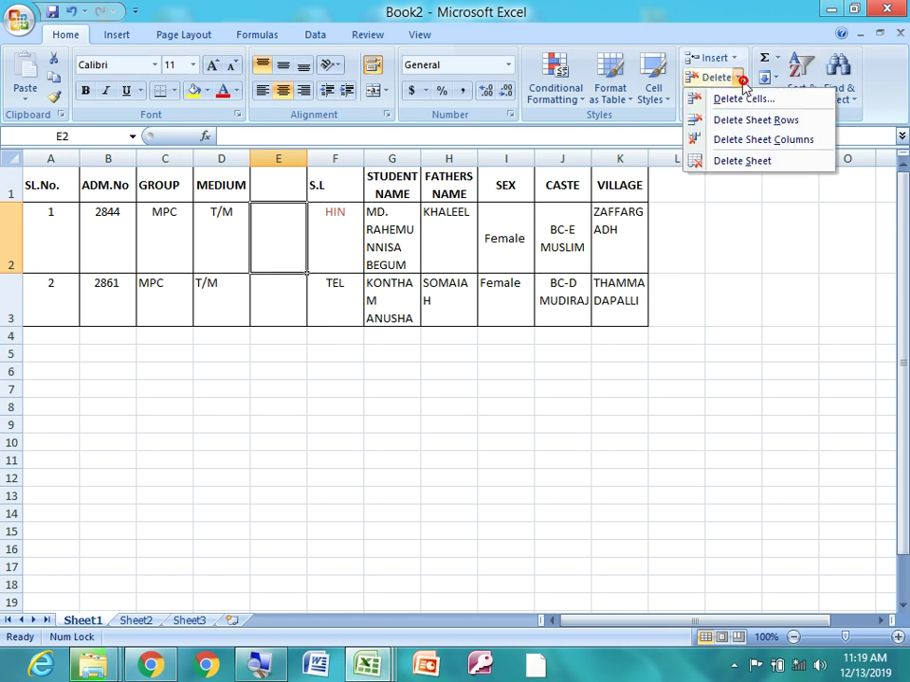
Delete the blank column E so S.L sits in E and VILLAGE in J.
click(750, 131)
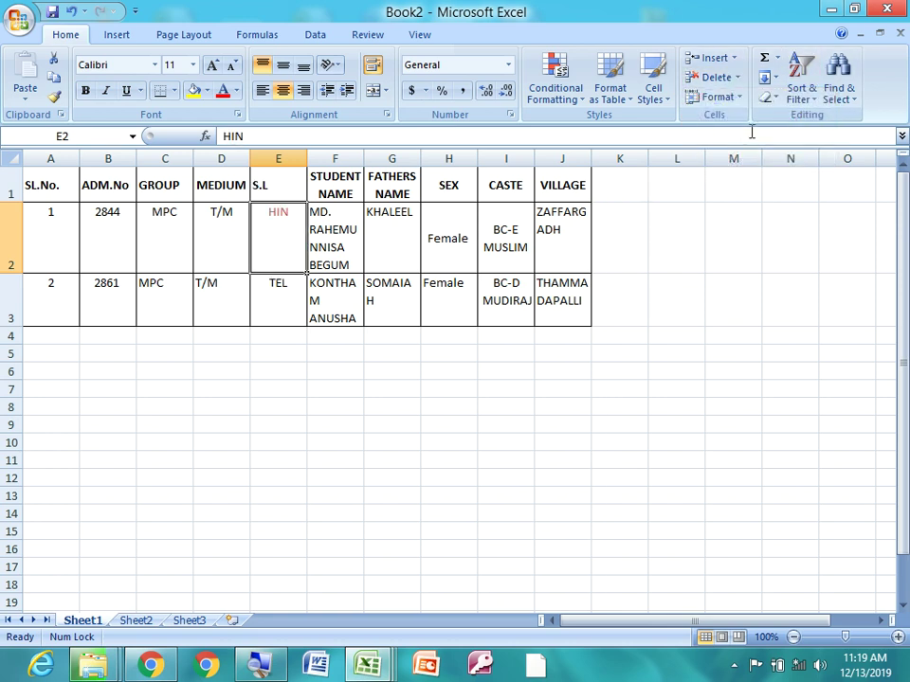
click(733, 58)
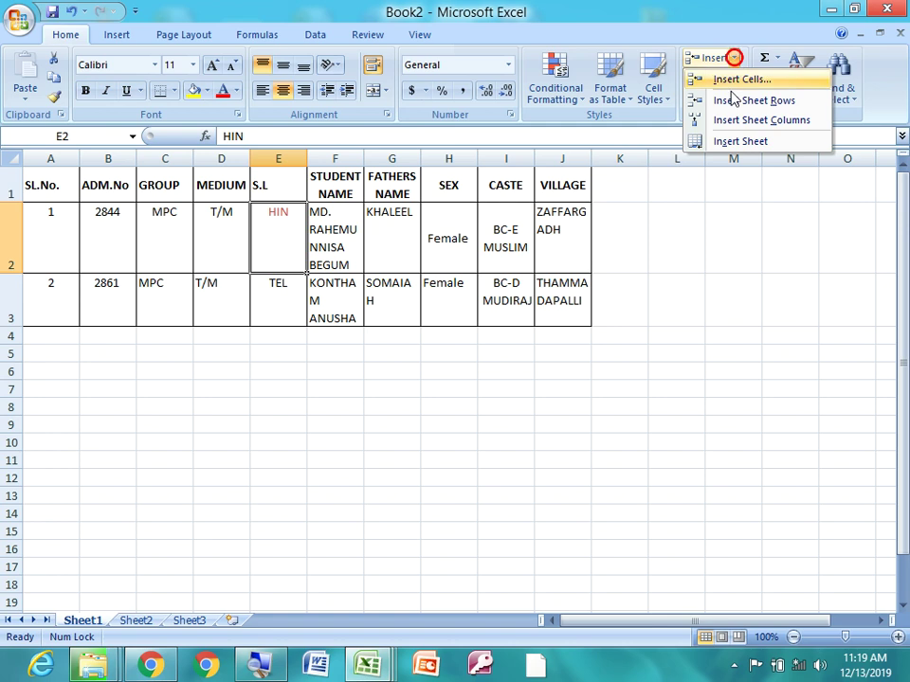
click(750, 70)
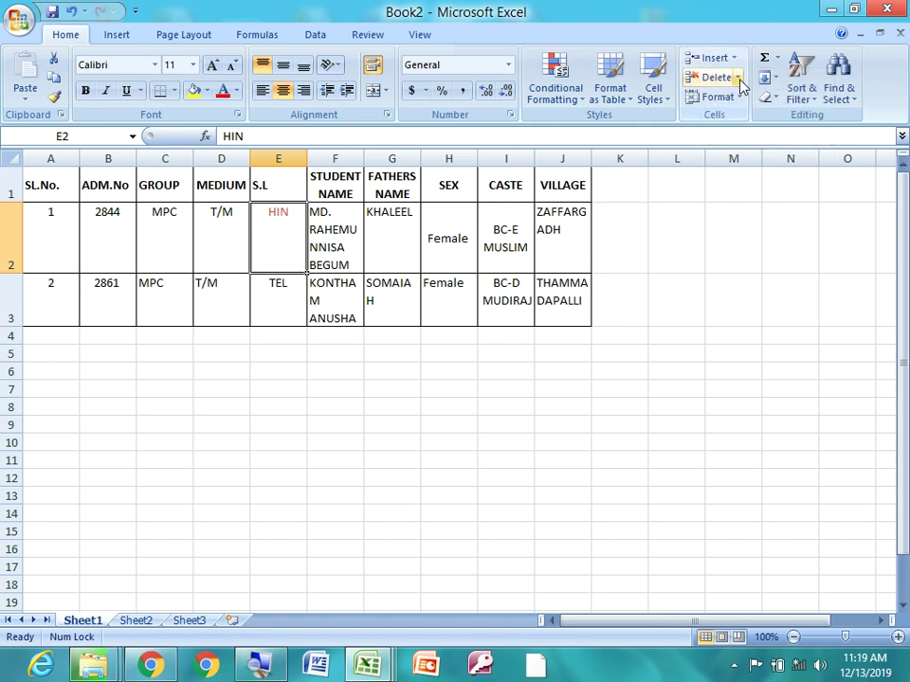
click(741, 79)
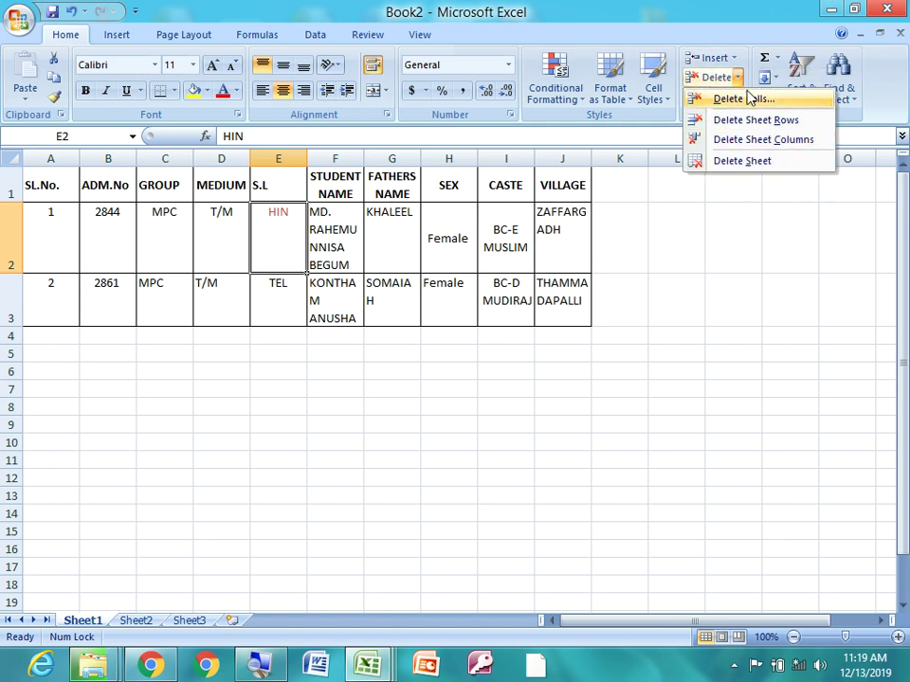
click(752, 37)
click(735, 61)
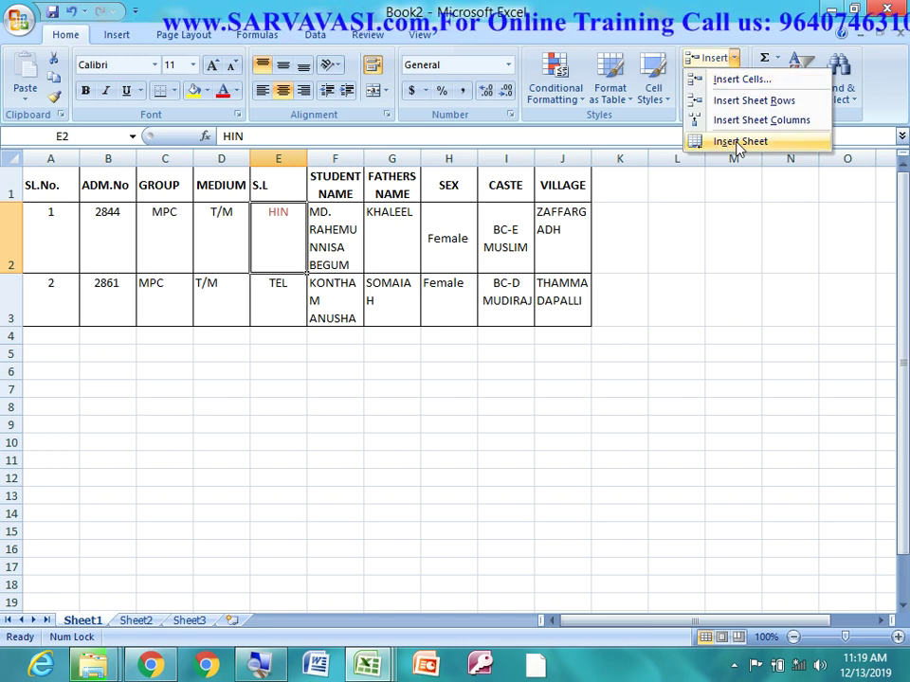
click(238, 618)
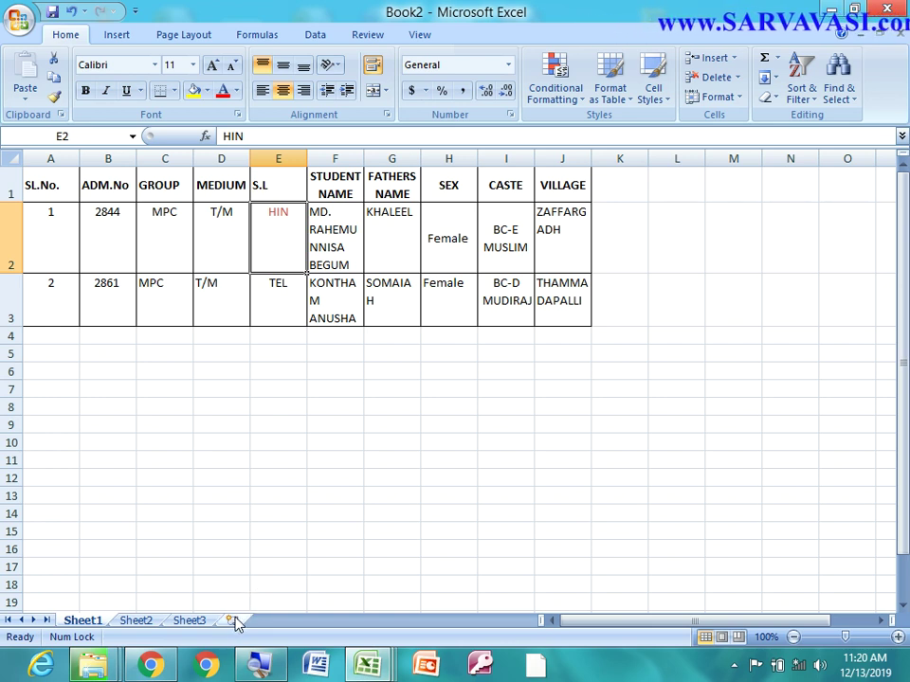
Add Sheet4 after Sheet3 and Sheet5 and Sheet6 before Sheet1, ending on Sheet6.
click(233, 621)
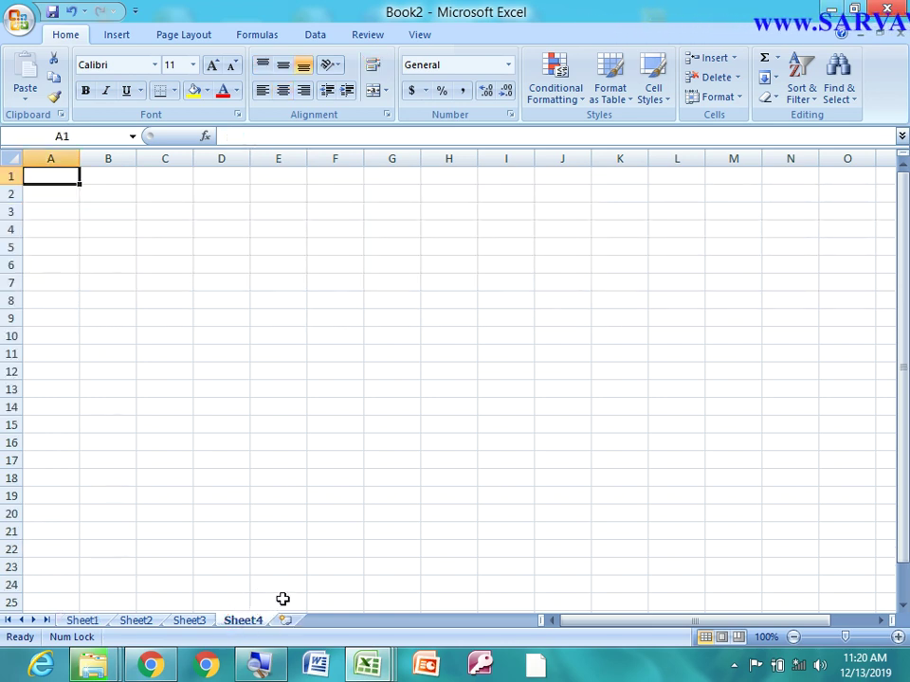
click(84, 621)
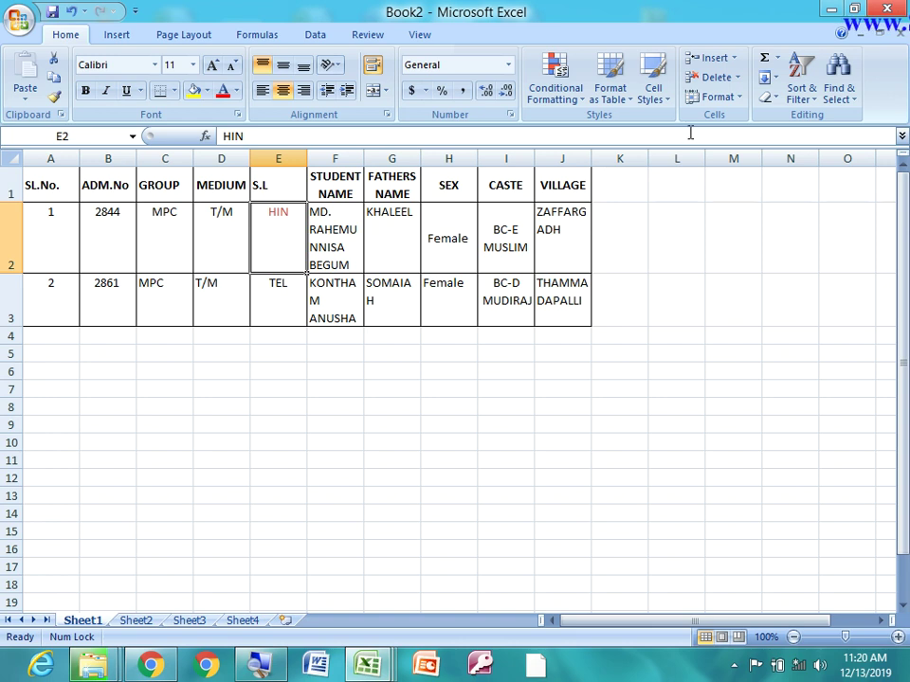
click(739, 59)
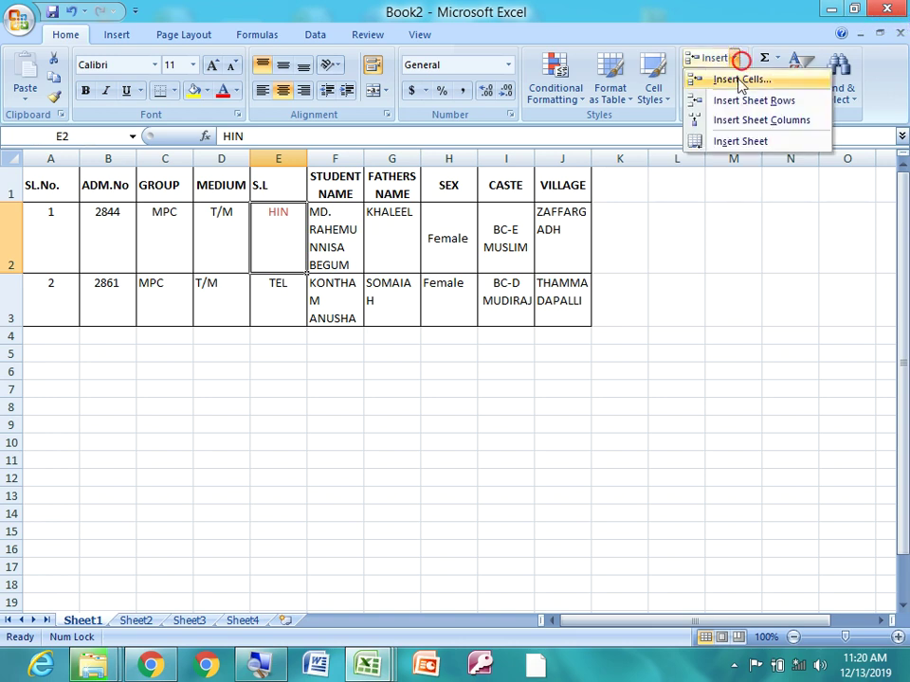
click(751, 142)
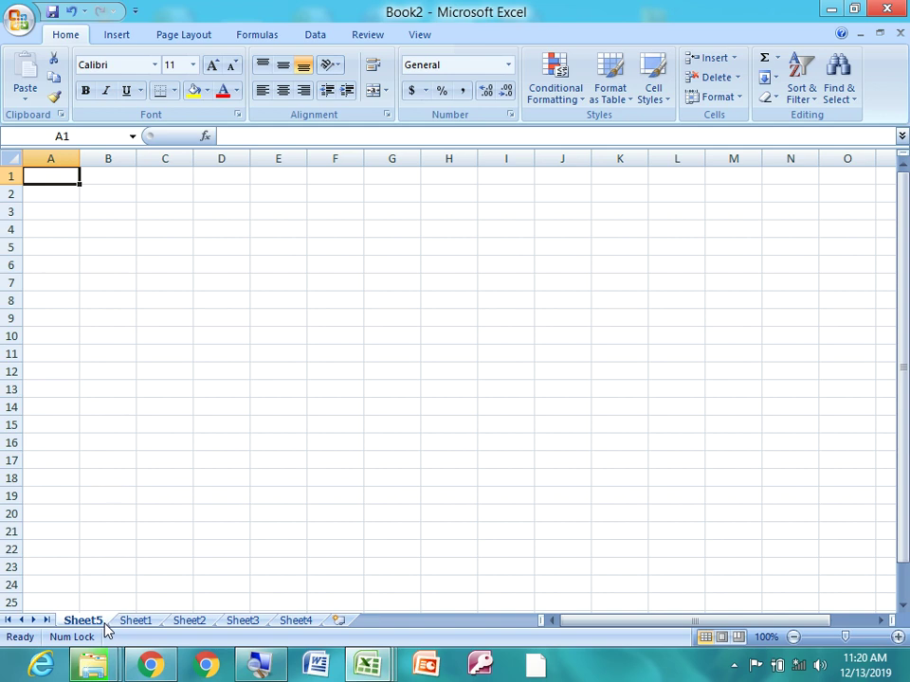
click(735, 59)
click(752, 140)
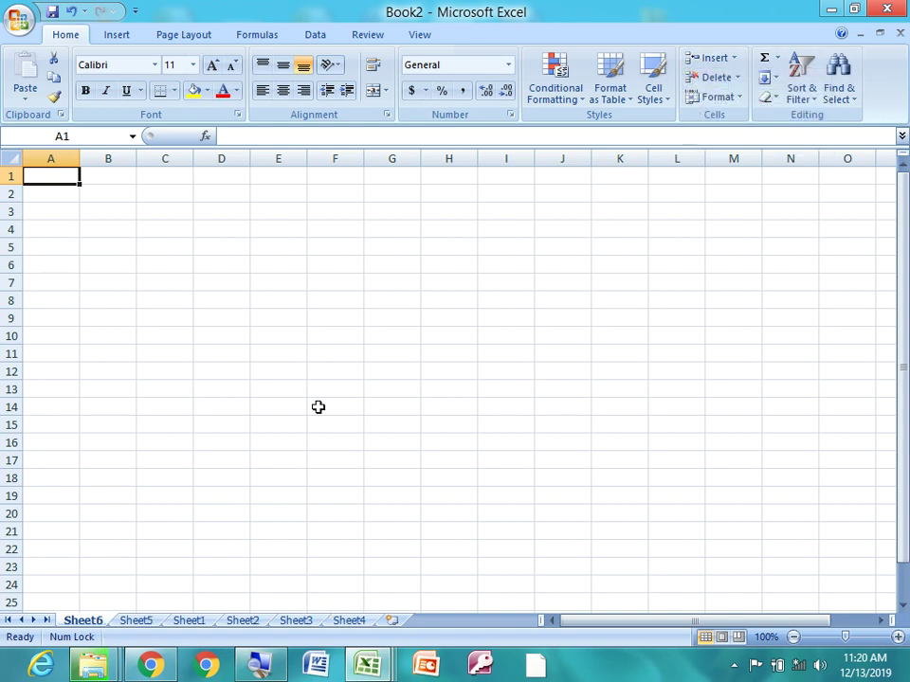
click(152, 622)
click(189, 621)
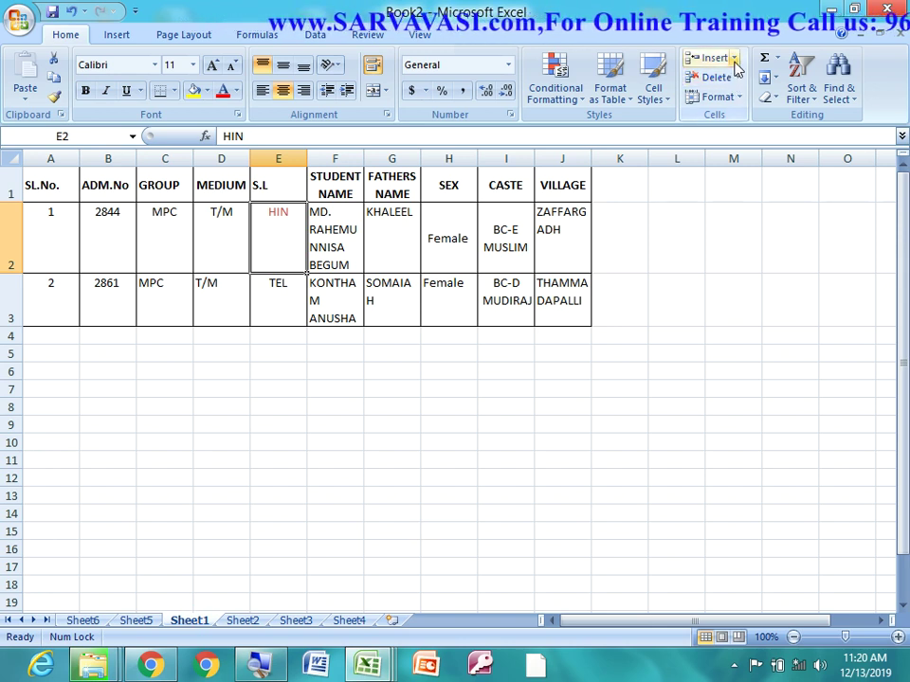
click(83, 621)
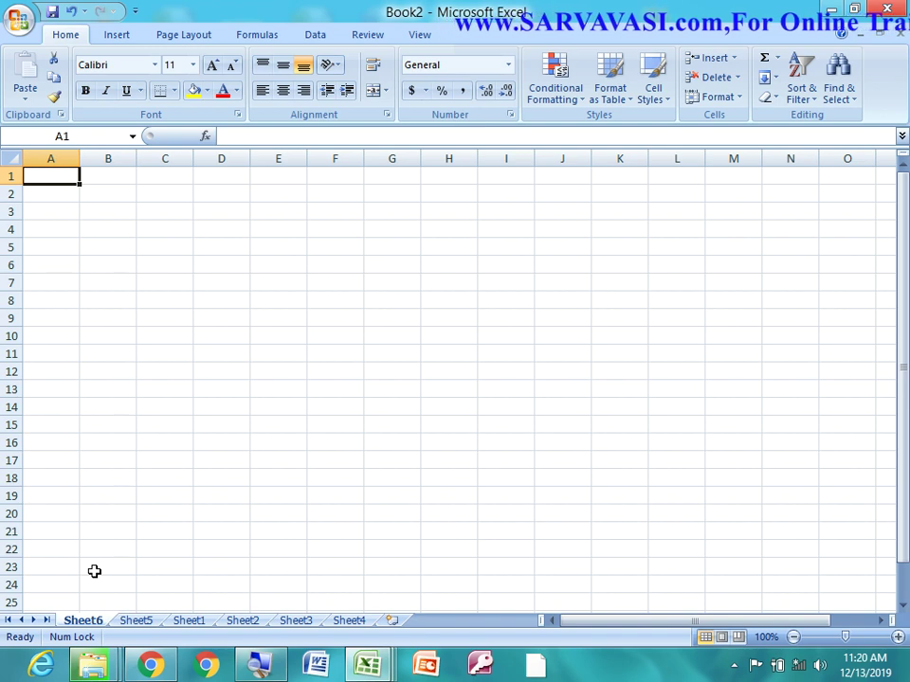
Delete the blank worksheets Sheet6 and Sheet5.
click(740, 78)
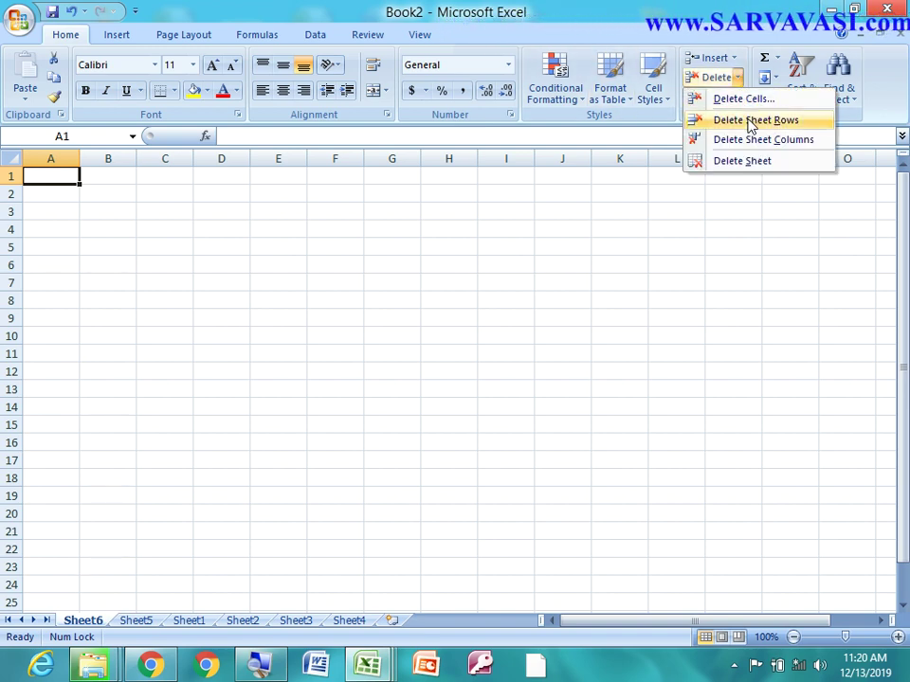
click(759, 166)
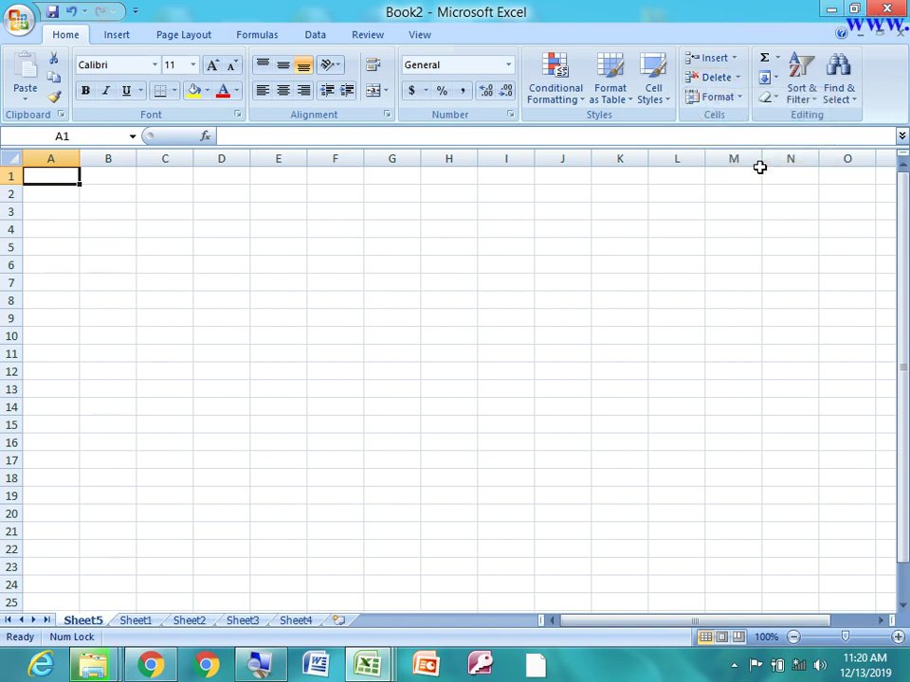
click(713, 76)
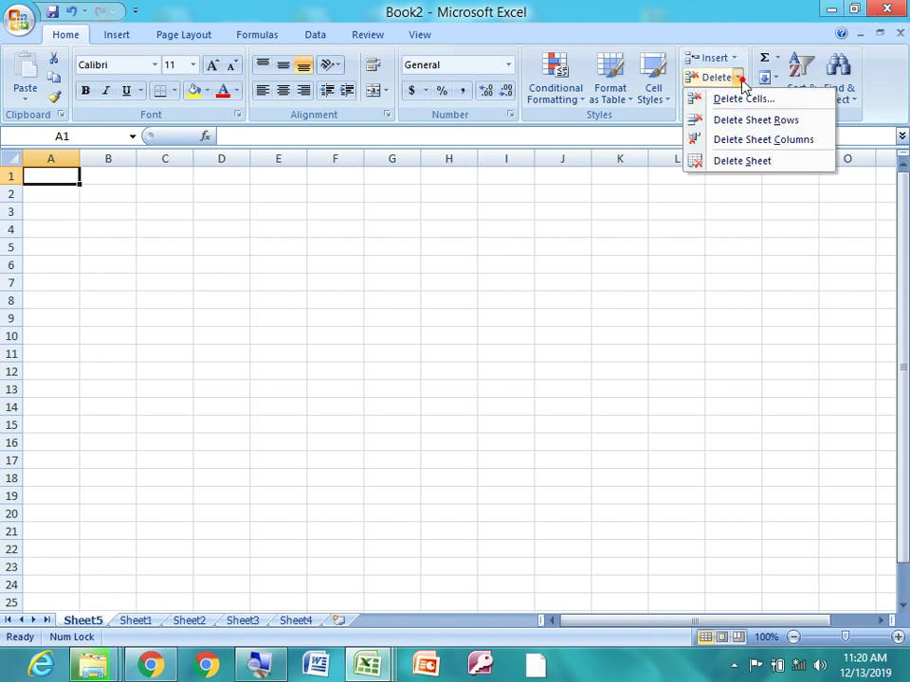
click(755, 141)
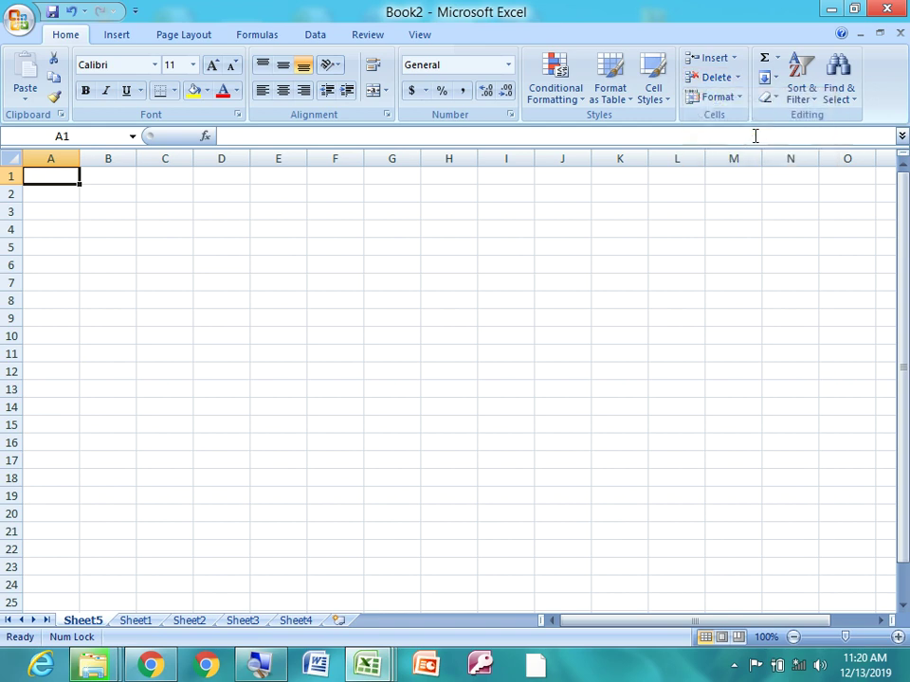
click(735, 79)
click(740, 161)
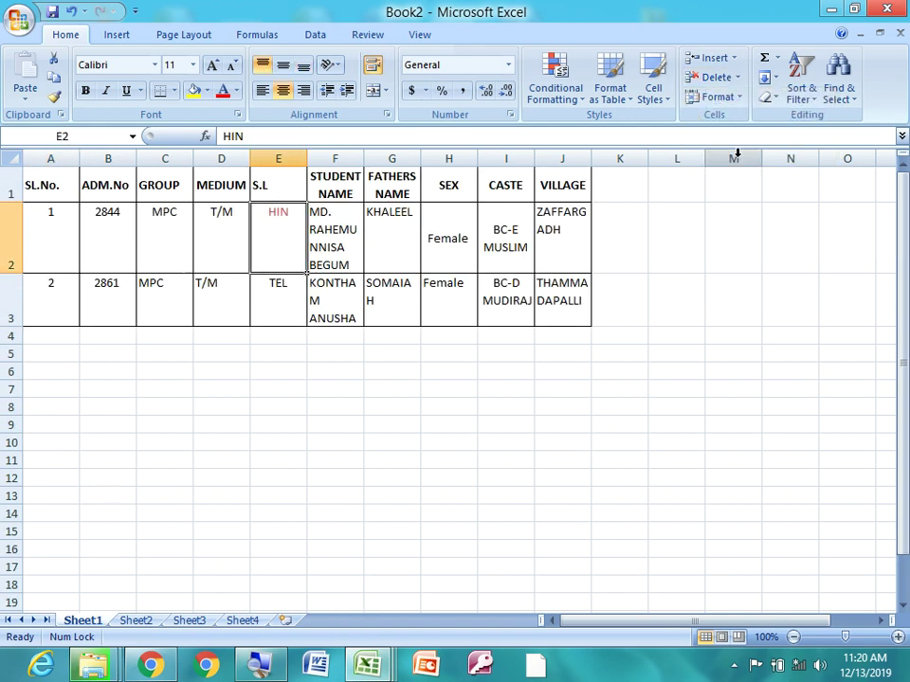
Delete Sheet2 and Sheet3, then apply Delete Sheet again aimed at Sheet4.
click(140, 624)
click(736, 80)
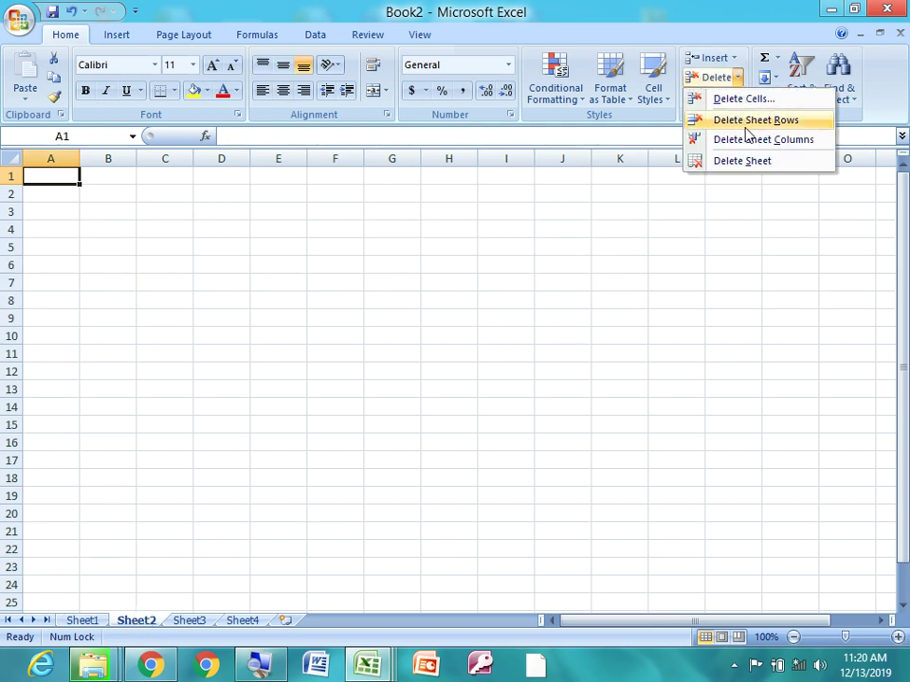
click(750, 159)
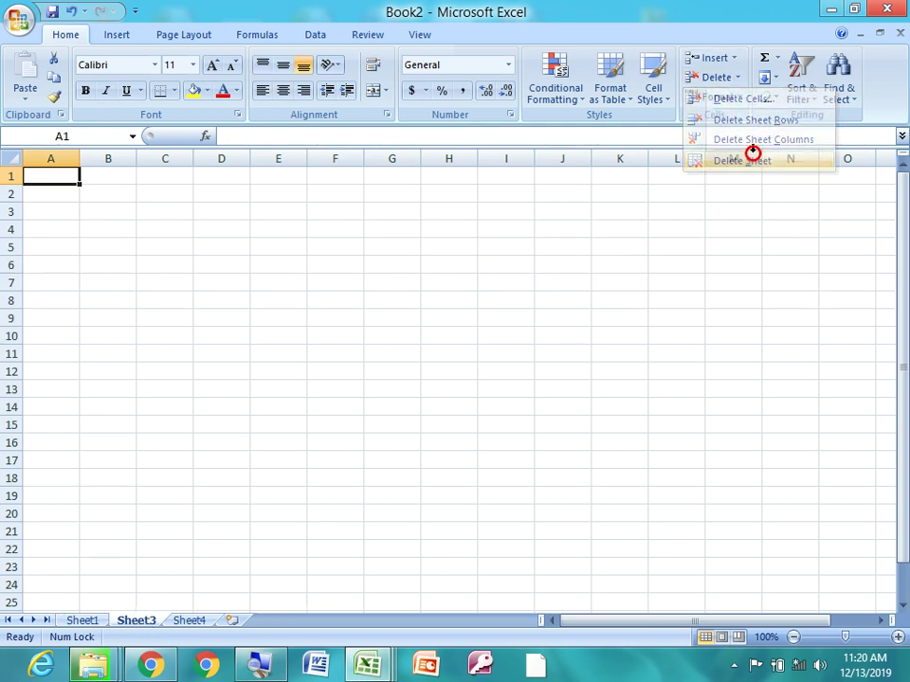
click(739, 80)
click(753, 160)
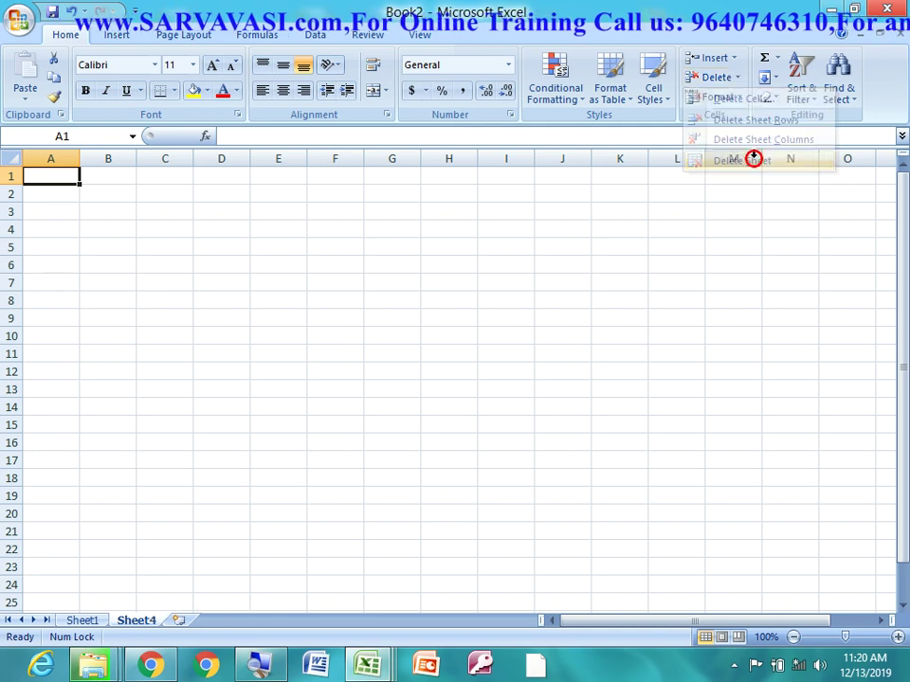
click(739, 78)
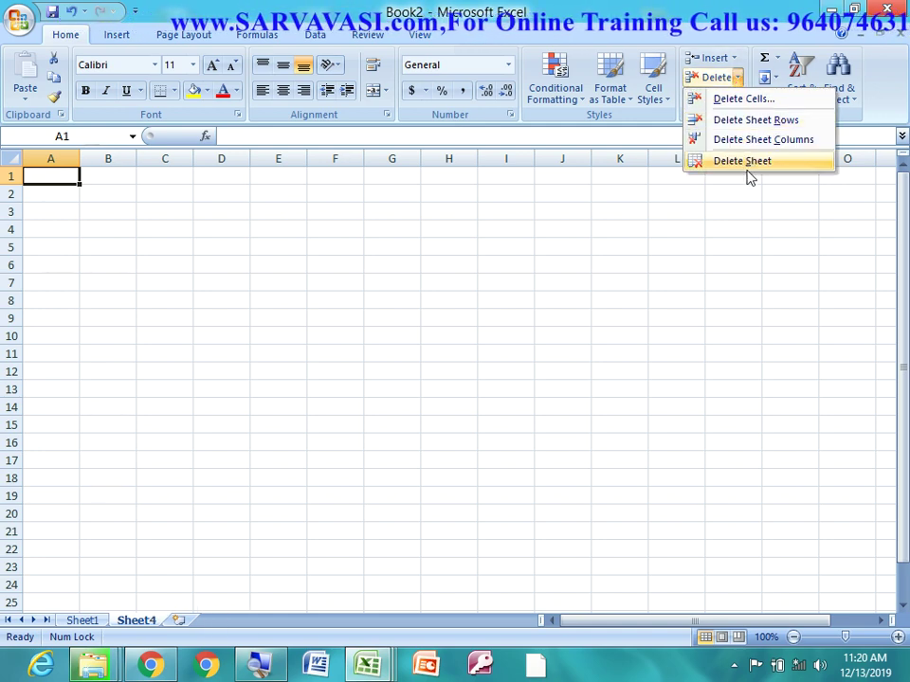
click(749, 162)
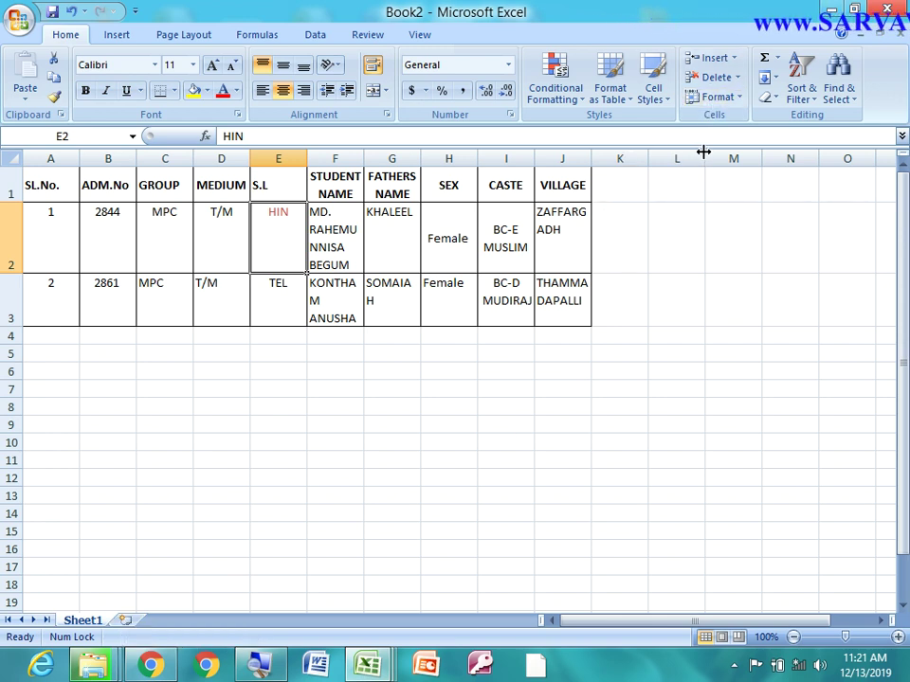
click(133, 623)
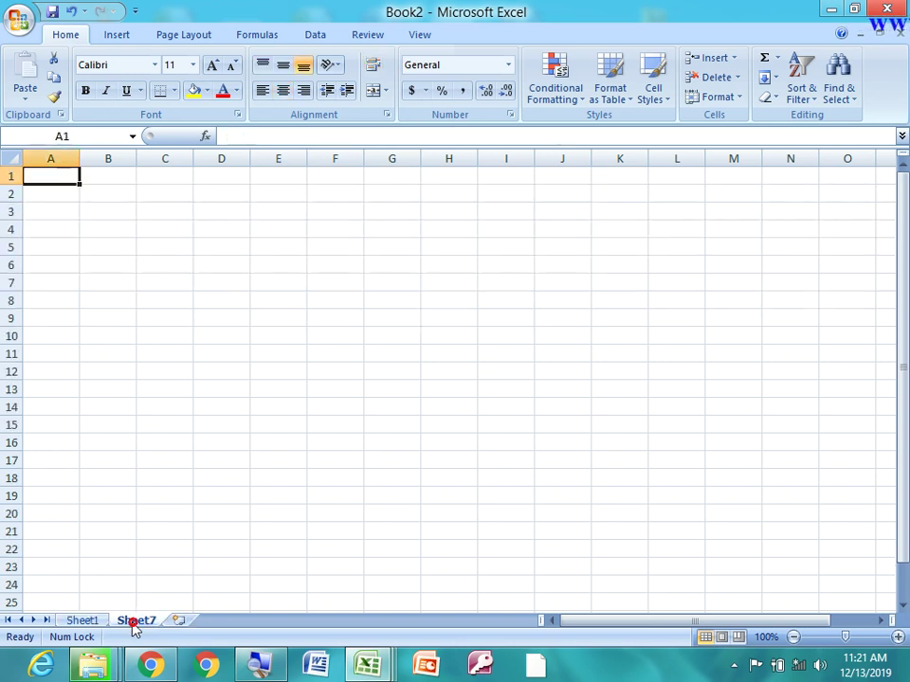
click(82, 622)
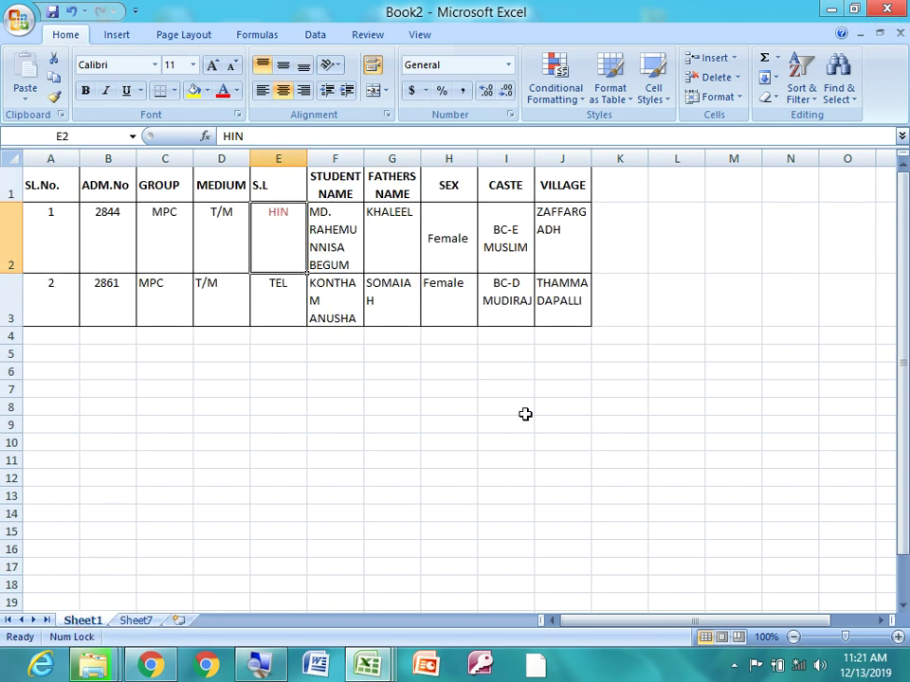
click(736, 58)
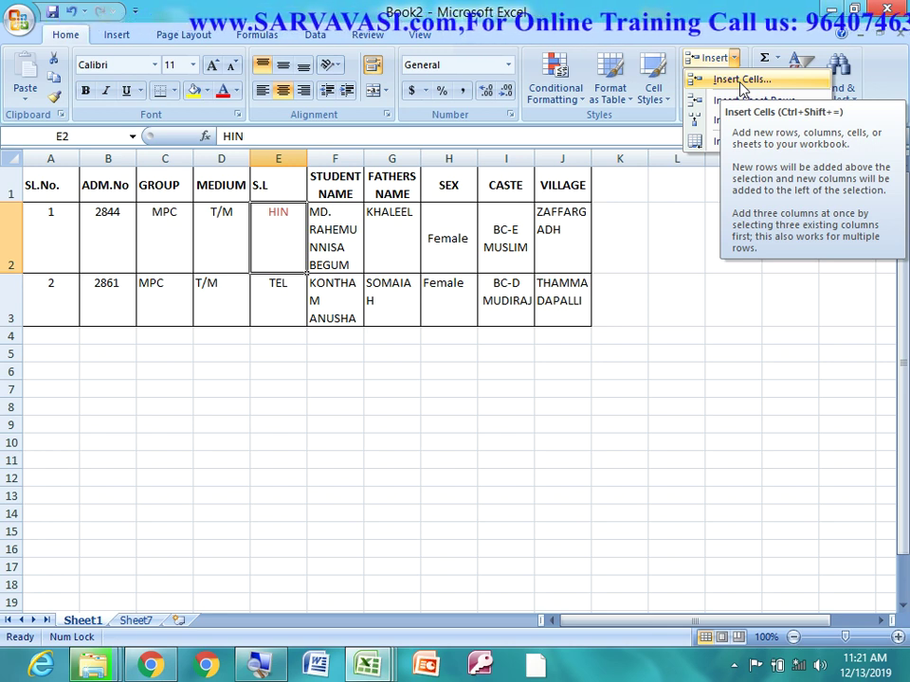
click(264, 282)
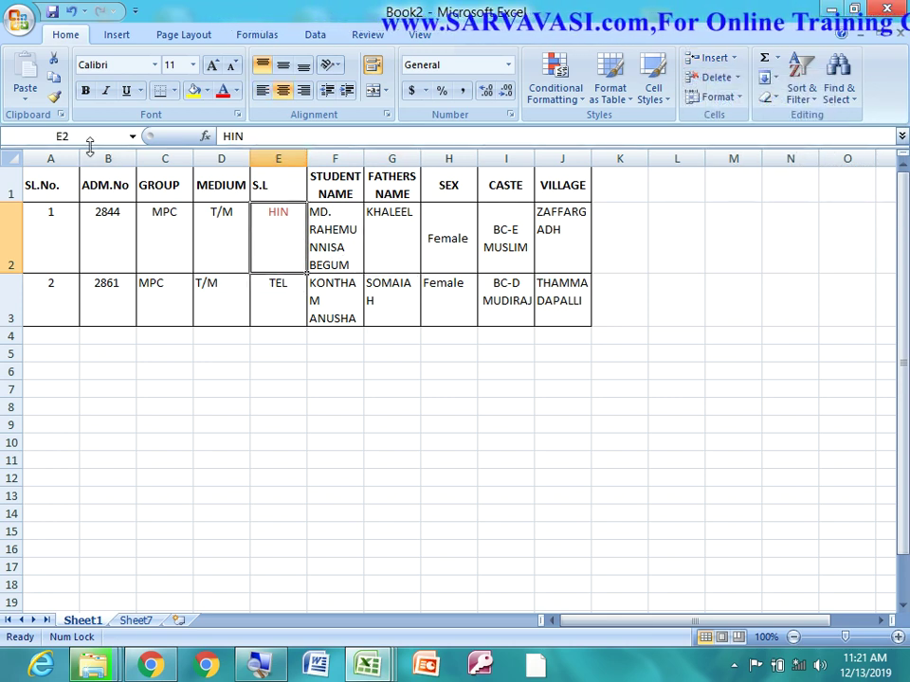
click(737, 61)
Insert a blank cell at E2 using Shift cells right, moving HIN onward to K.
click(741, 78)
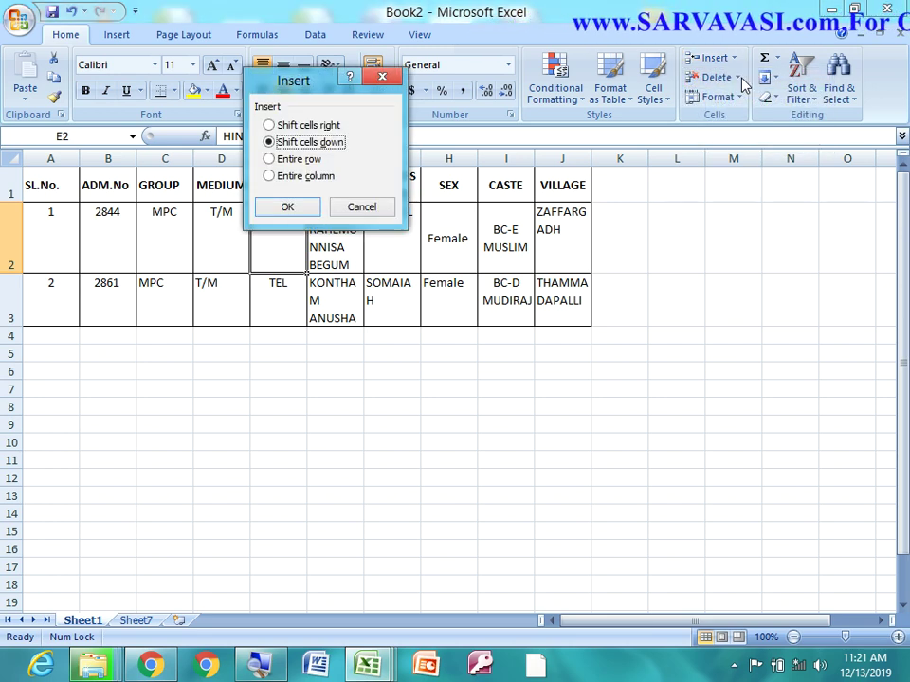
click(254, 667)
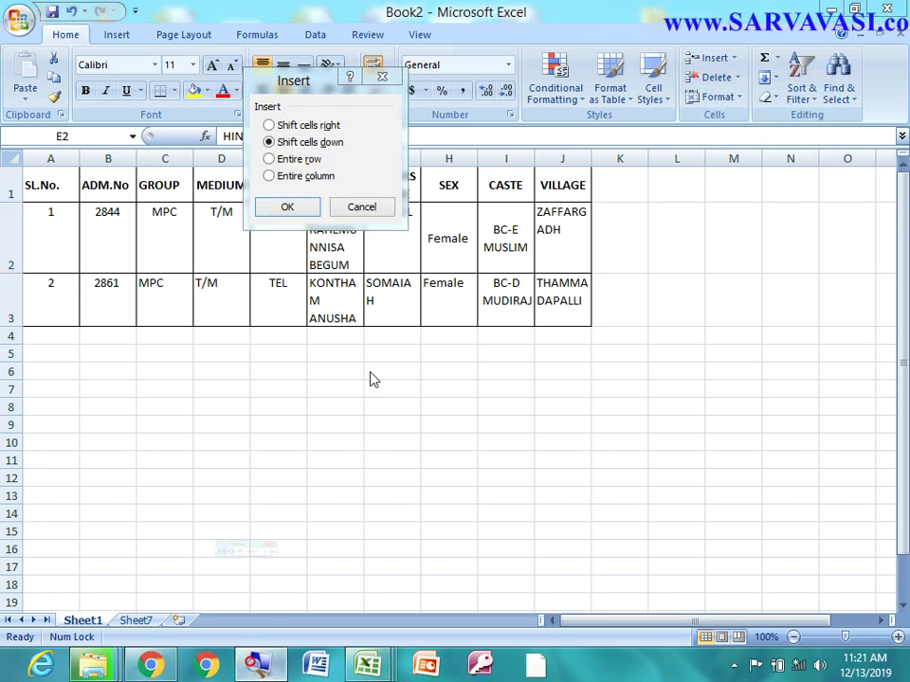
click(130, 190)
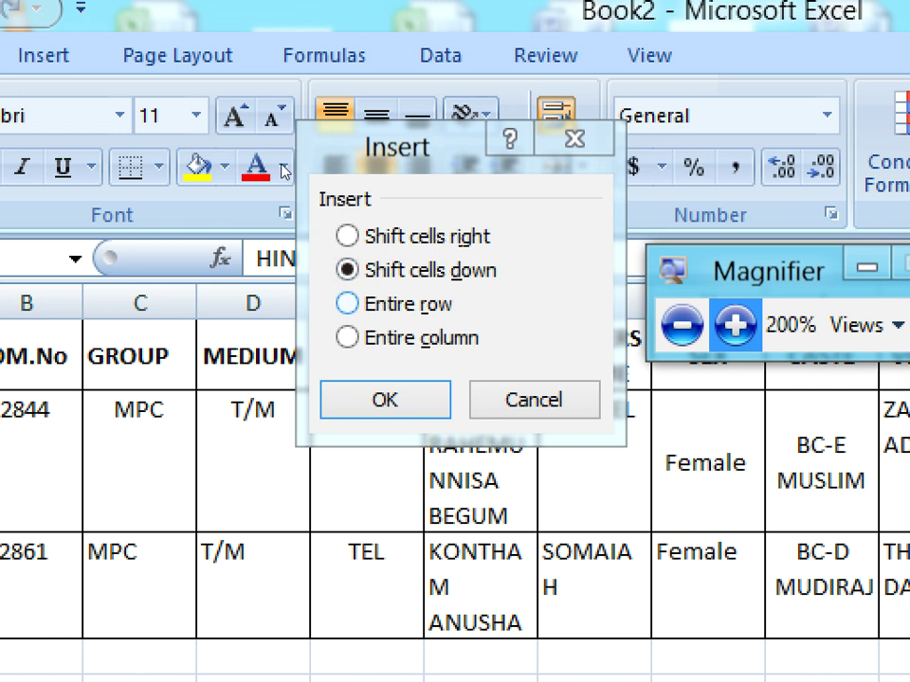
key(Down)
key(Down)
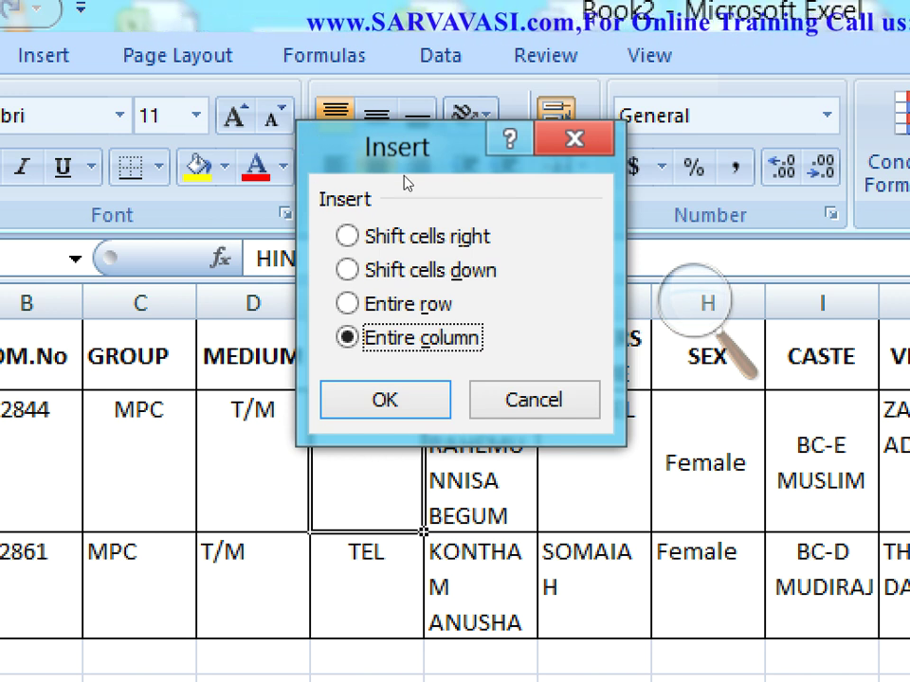
click(436, 171)
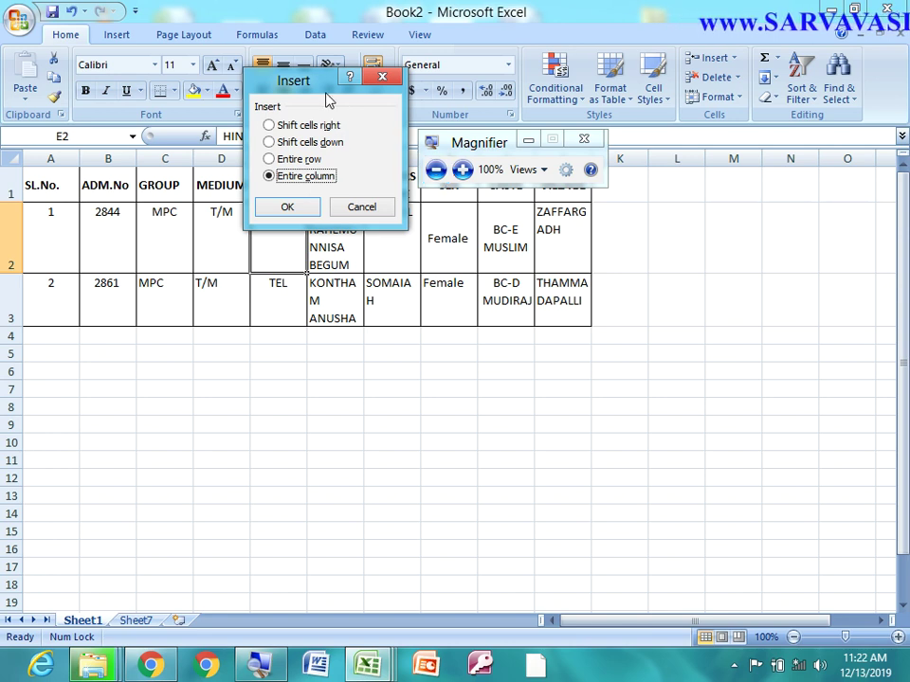
drag(333, 88, 500, 47)
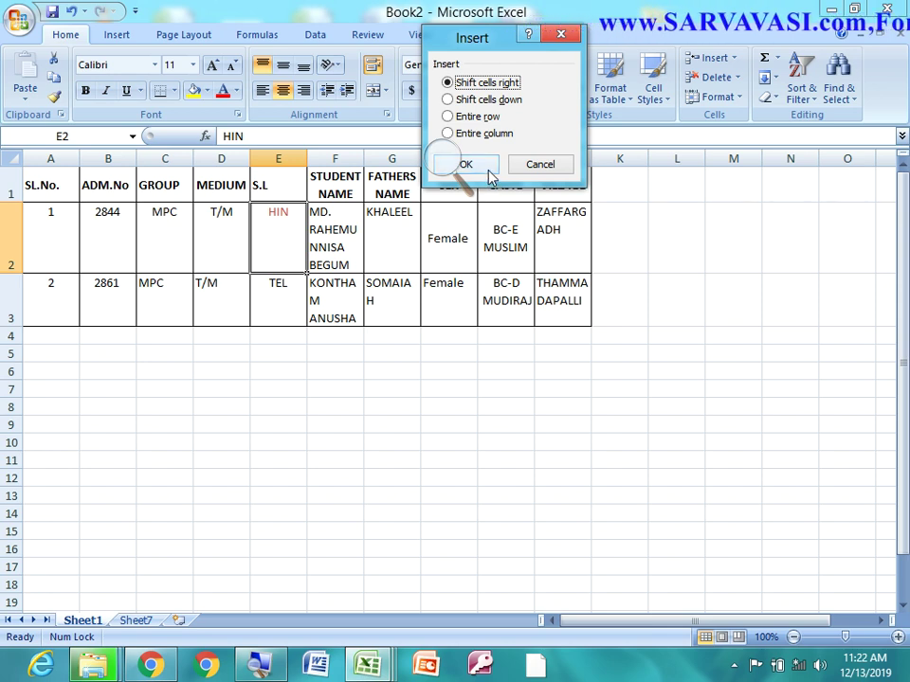
click(485, 168)
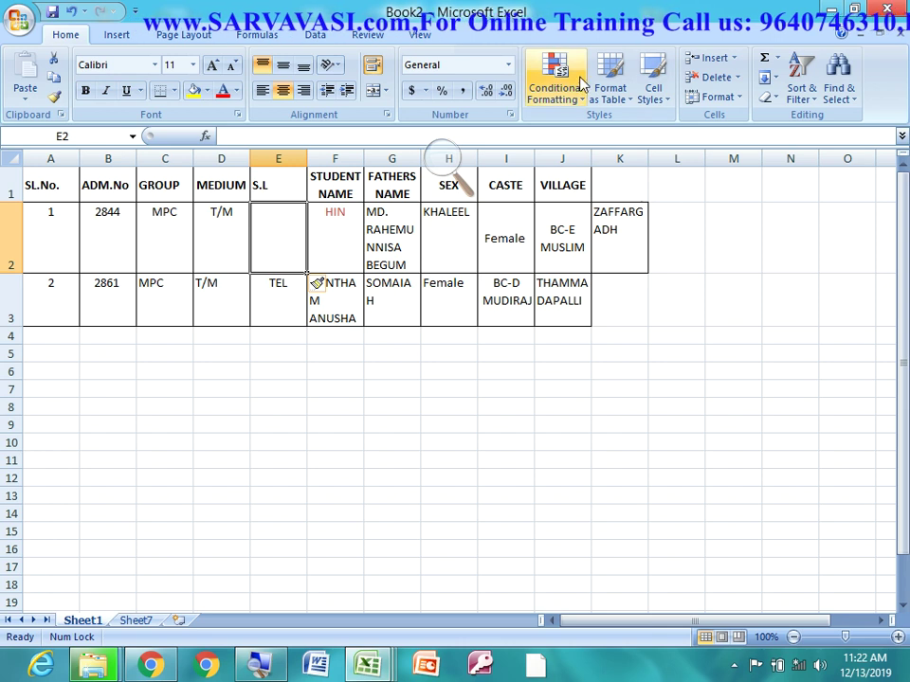
Delete the blank cell at E2 using Shift cells left, returning HIN to E2.
click(739, 78)
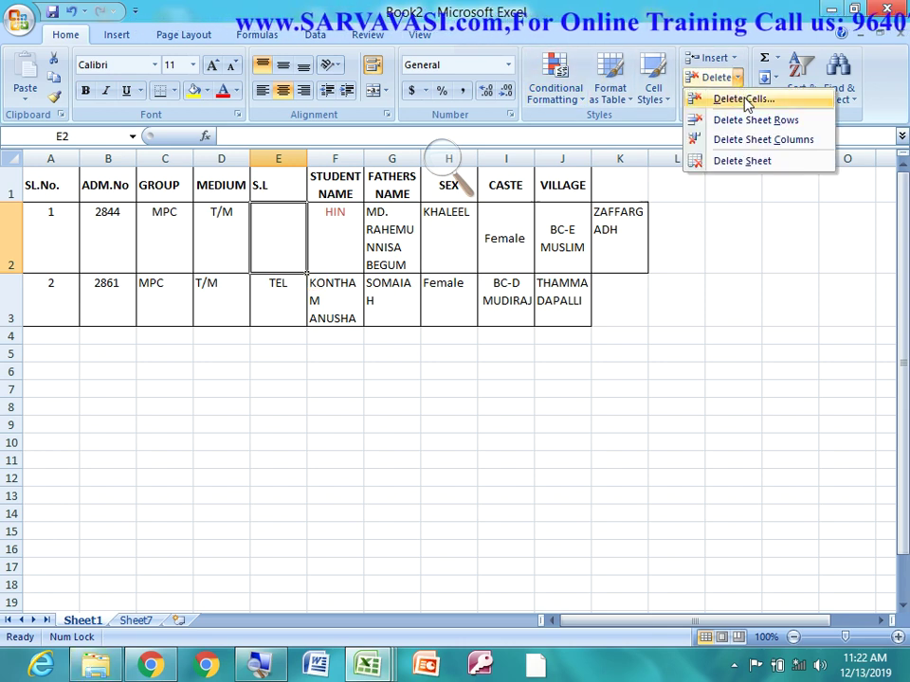
click(744, 97)
click(478, 82)
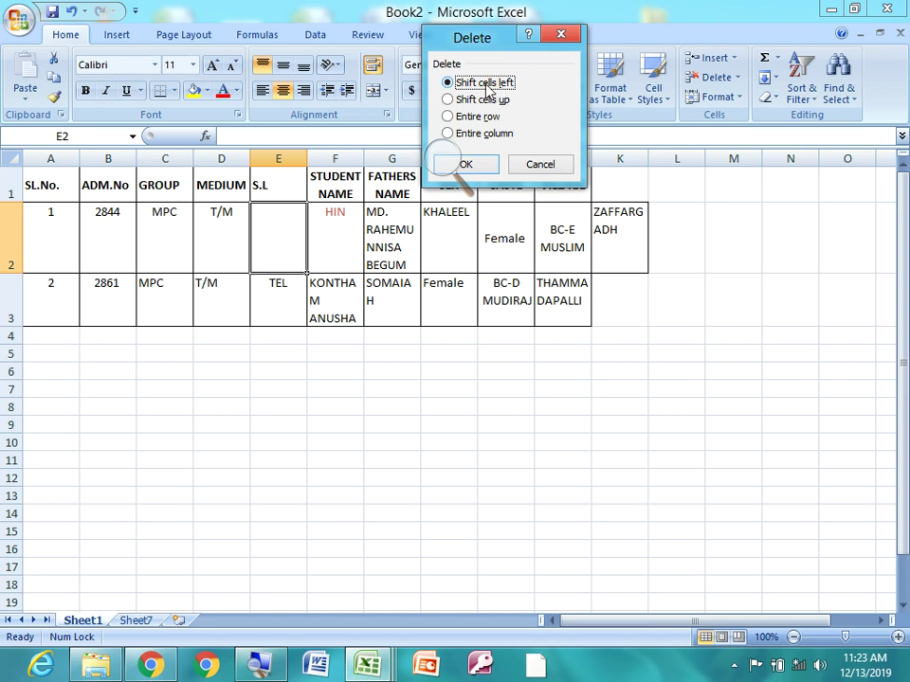
click(472, 167)
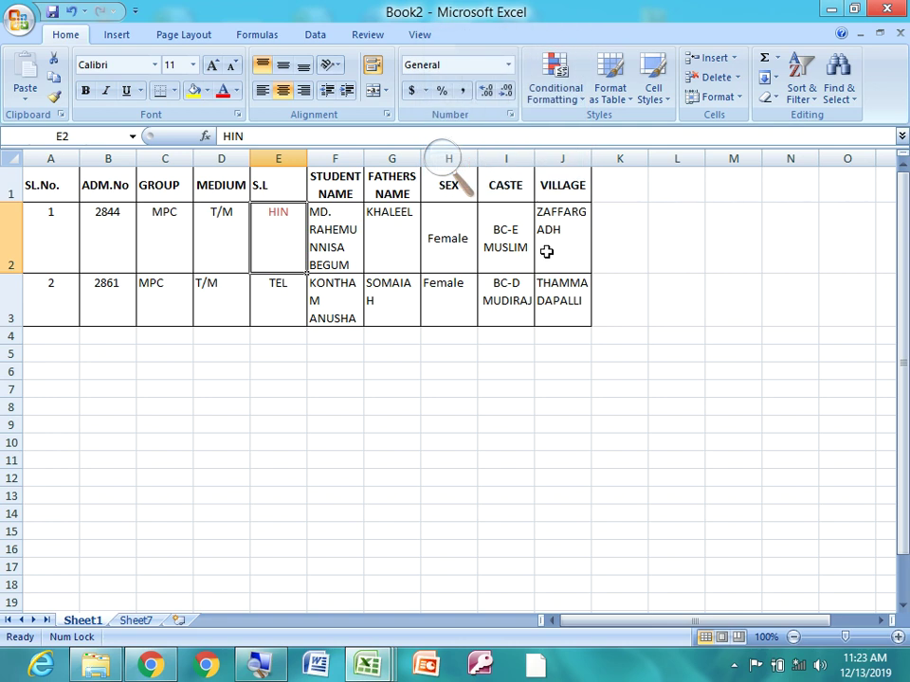
click(730, 58)
click(737, 84)
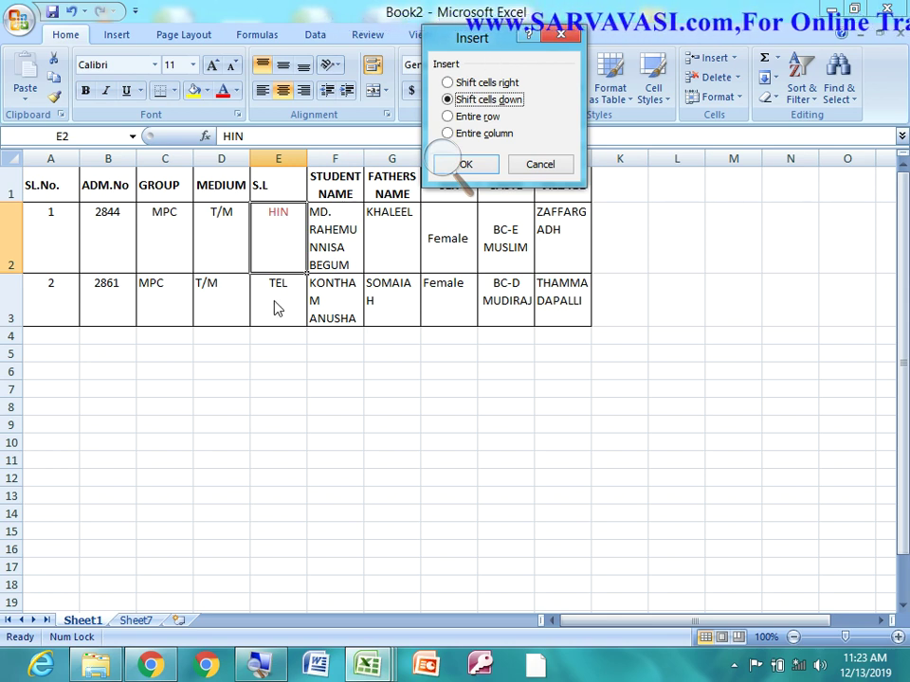
click(492, 173)
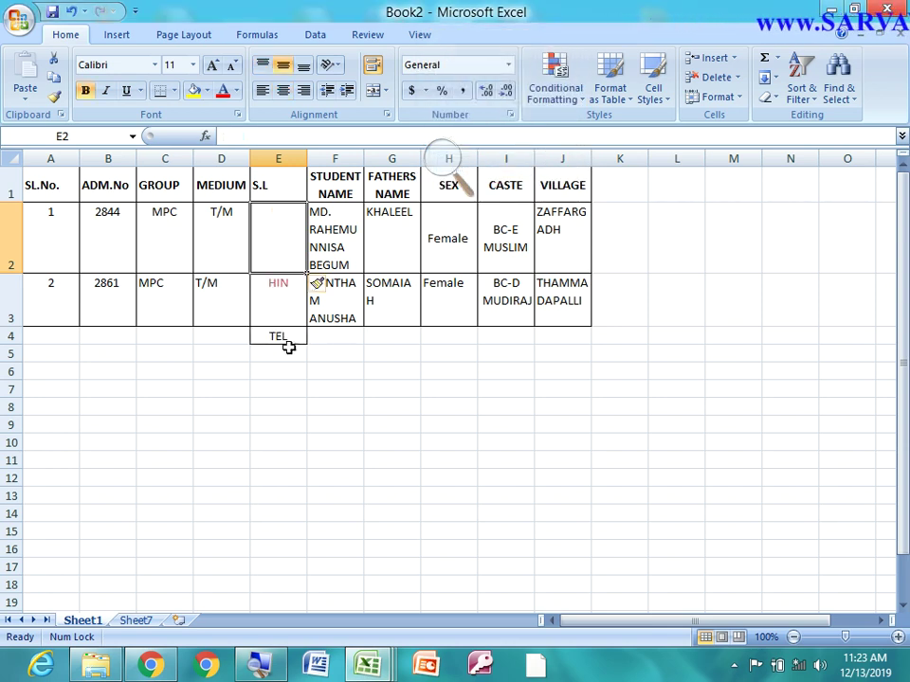
click(733, 57)
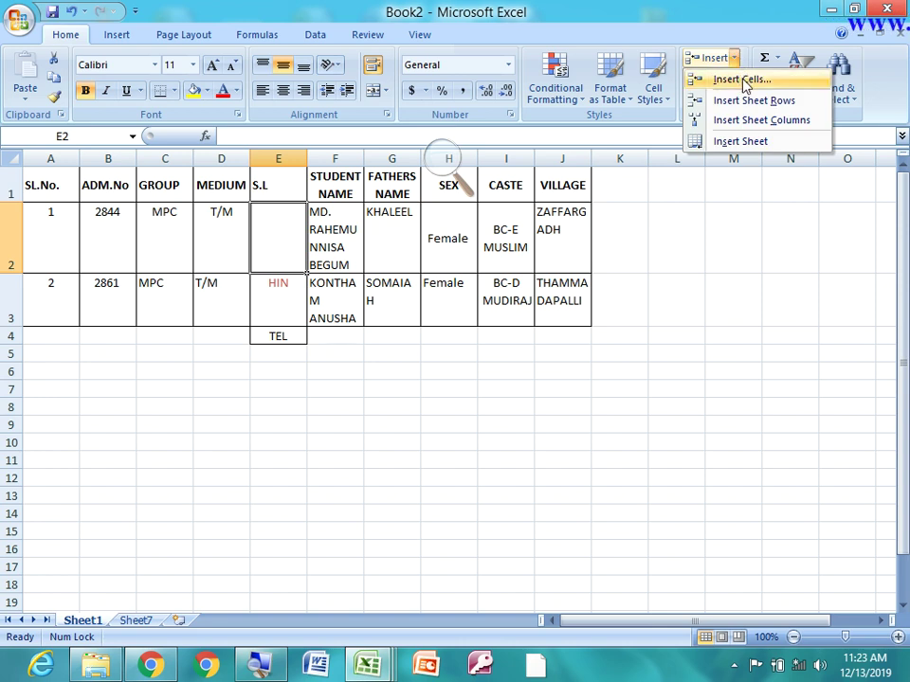
click(728, 80)
key(Escape)
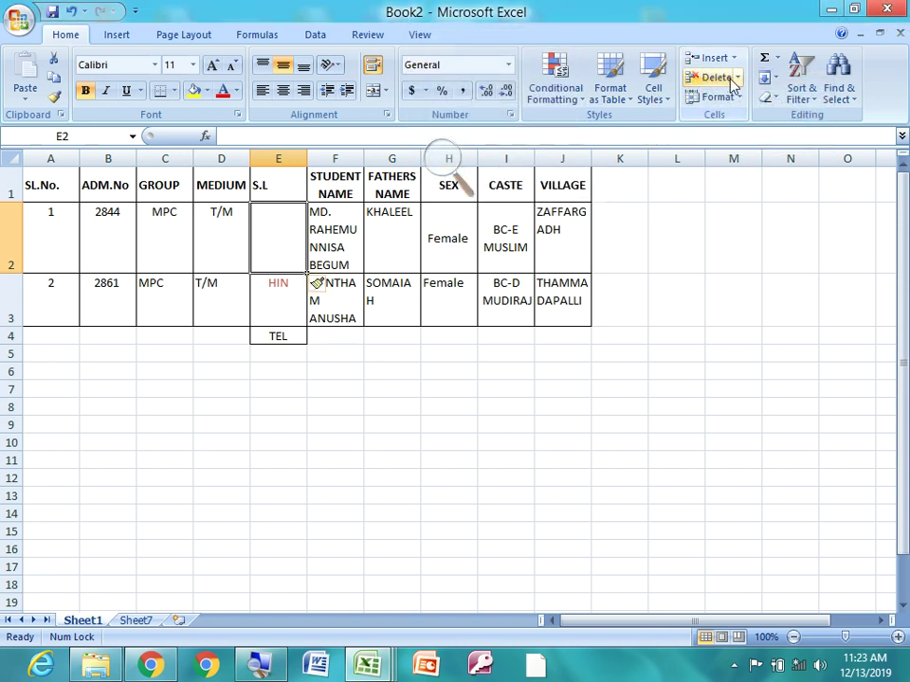
click(734, 78)
click(739, 99)
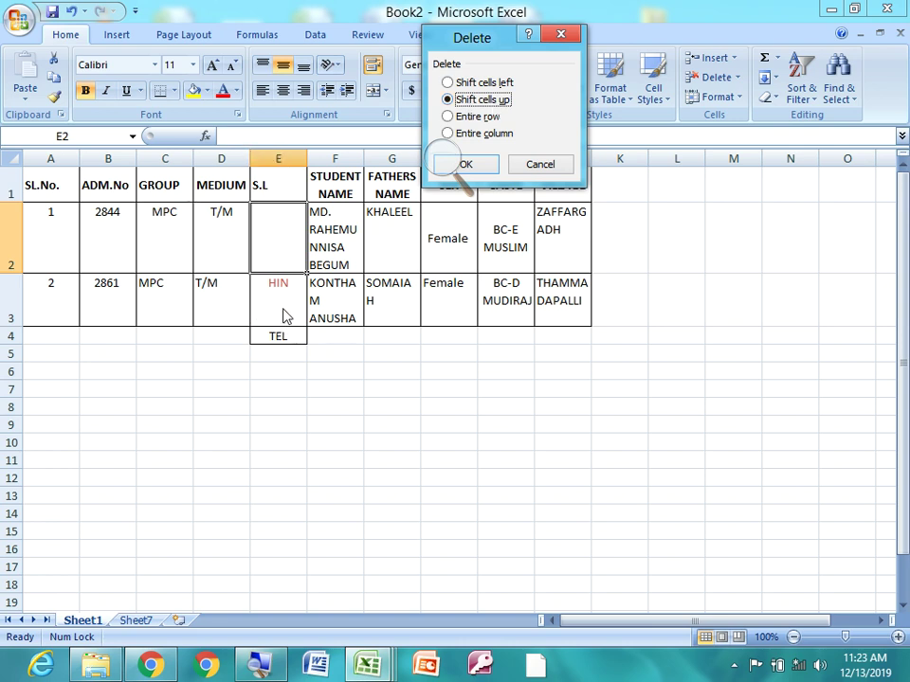
click(492, 167)
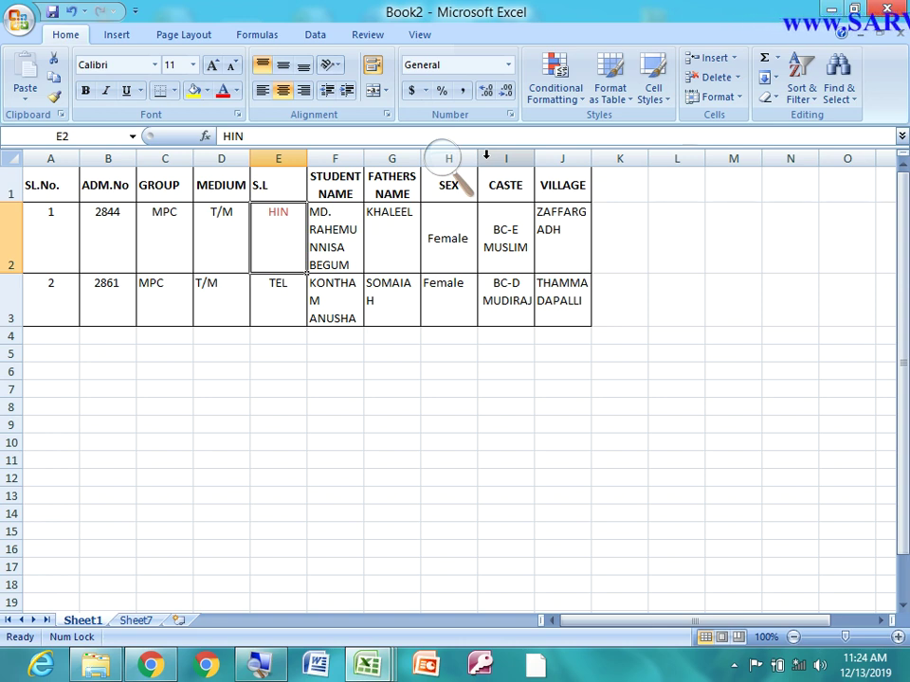
click(734, 58)
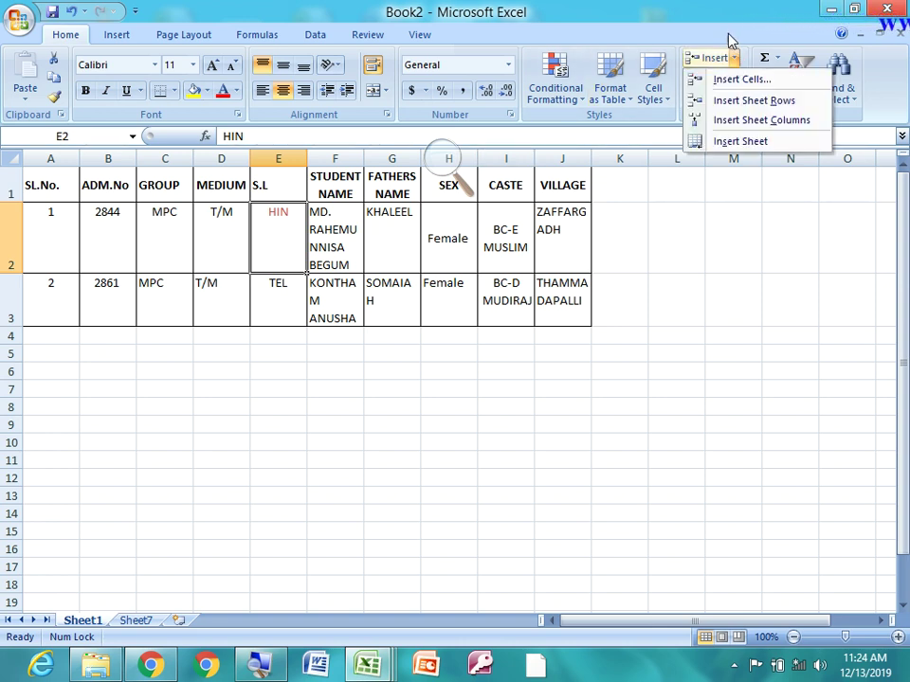
Look through the Delete cell options, then bring up the Home Format menu of cell and sheet options.
click(737, 76)
click(738, 80)
click(726, 43)
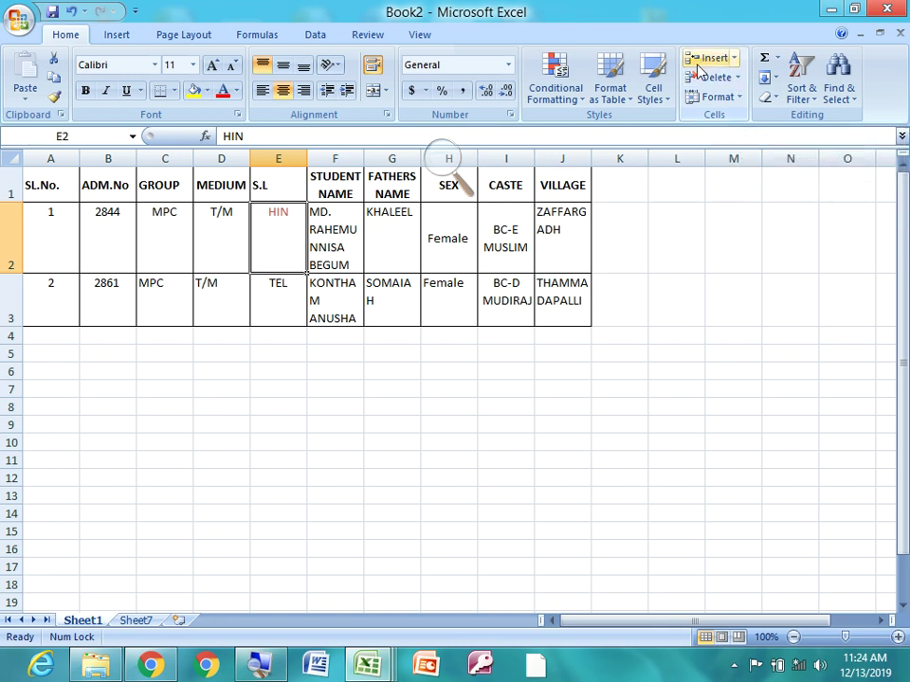
click(737, 105)
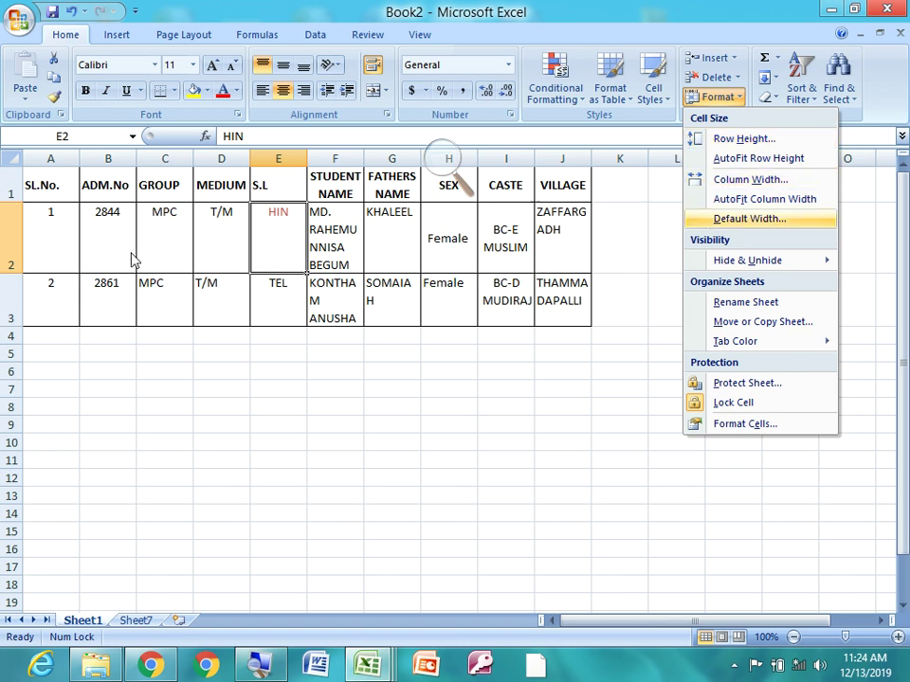
click(84, 258)
click(83, 260)
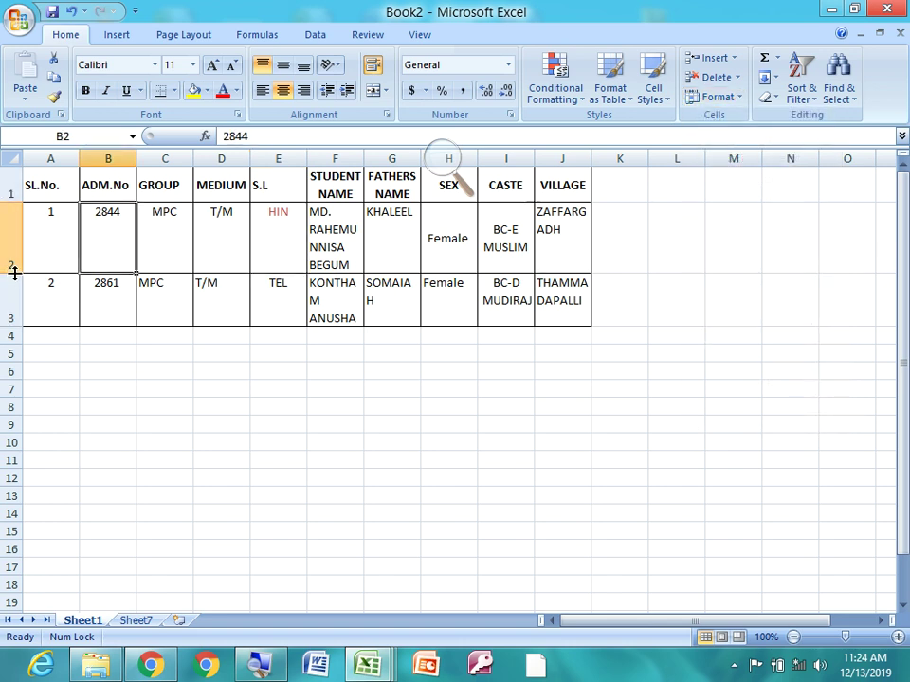
drag(13, 273, 10, 299)
click(172, 270)
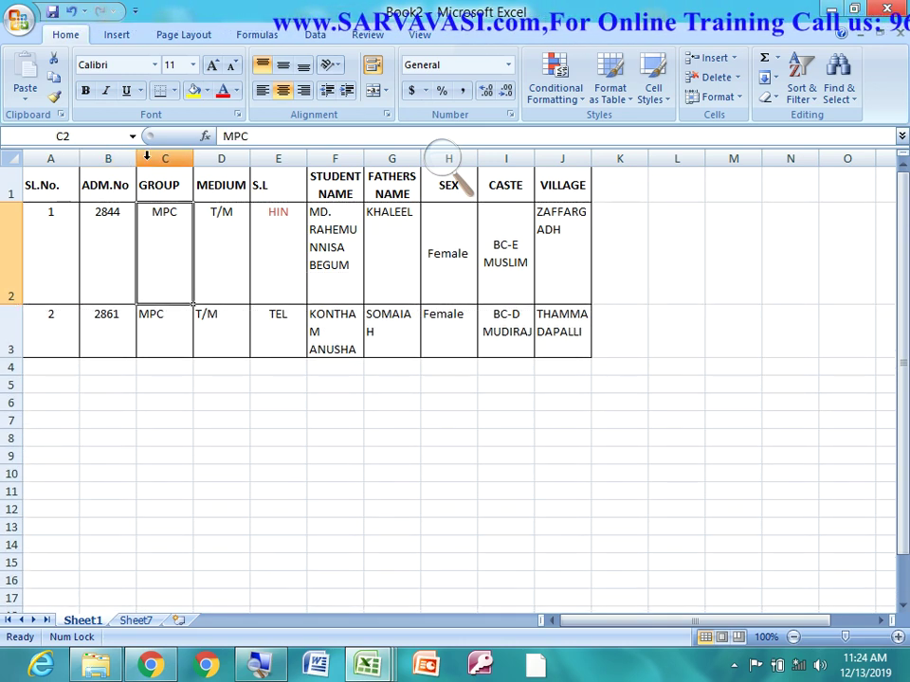
drag(191, 157, 265, 158)
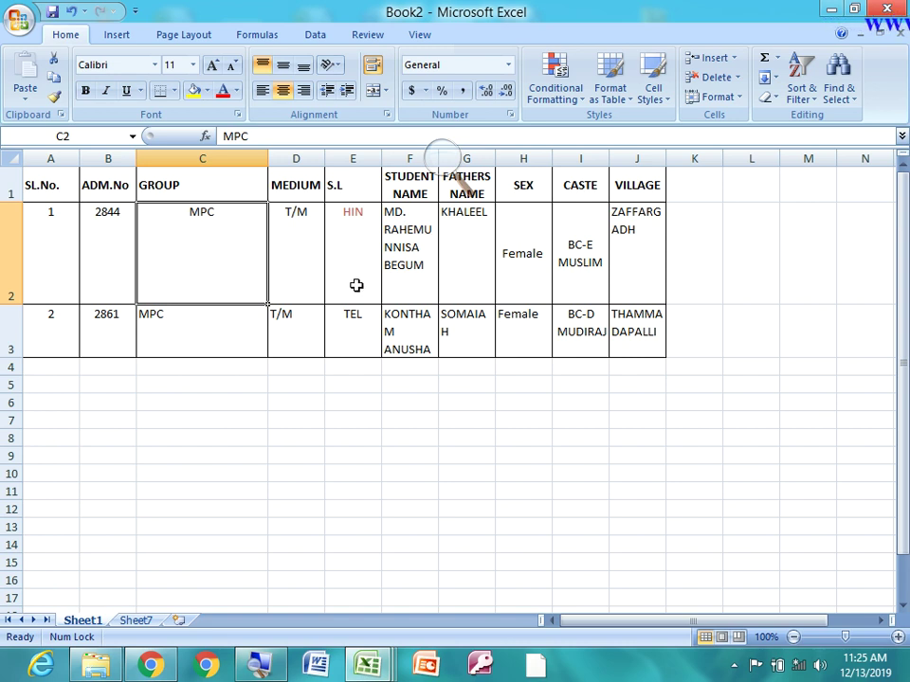
key(ctrl+z)
key(ctrl+z)
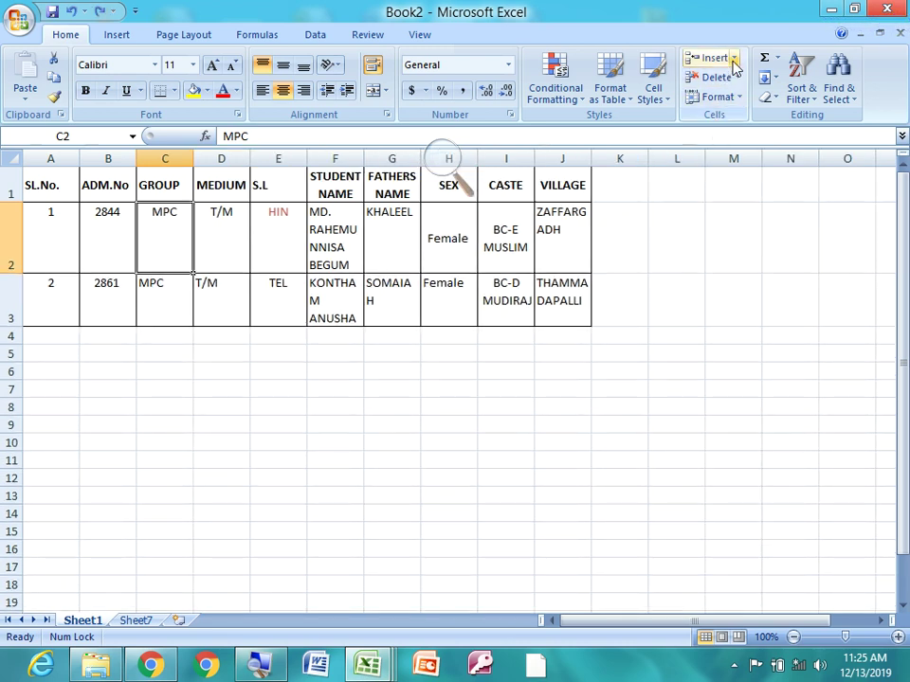
click(736, 101)
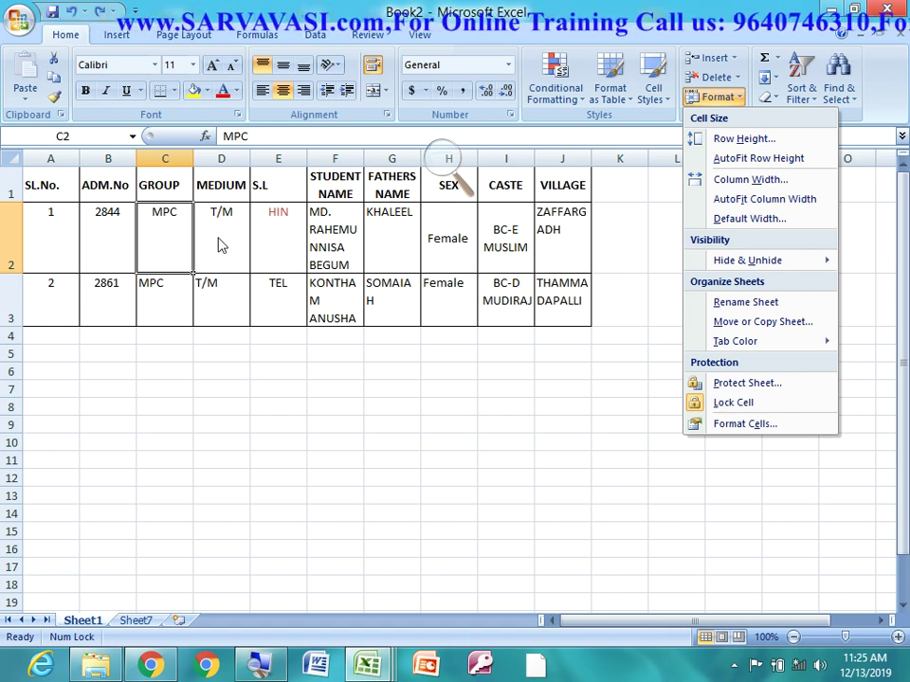
Give row 2 a row height of 90, then raise it to 150.
click(744, 139)
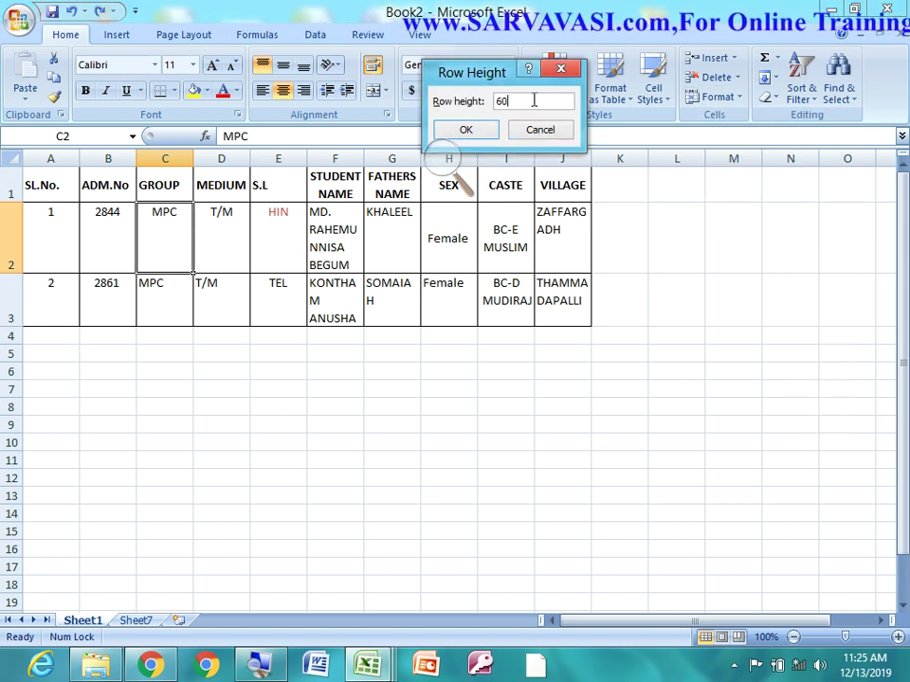
text(6)
key(BackSpace)
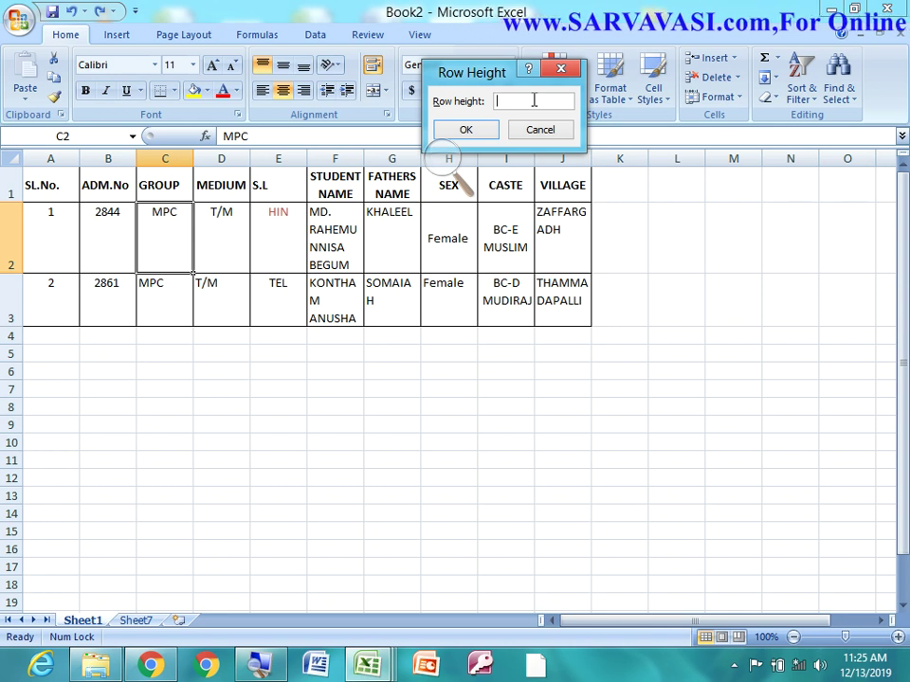
text(90)
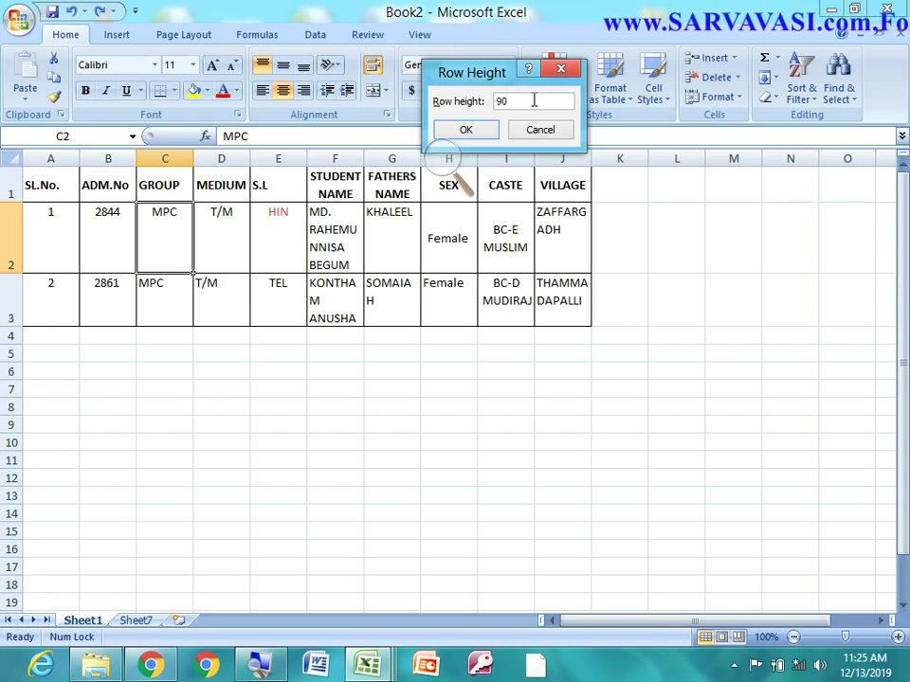
key(Return)
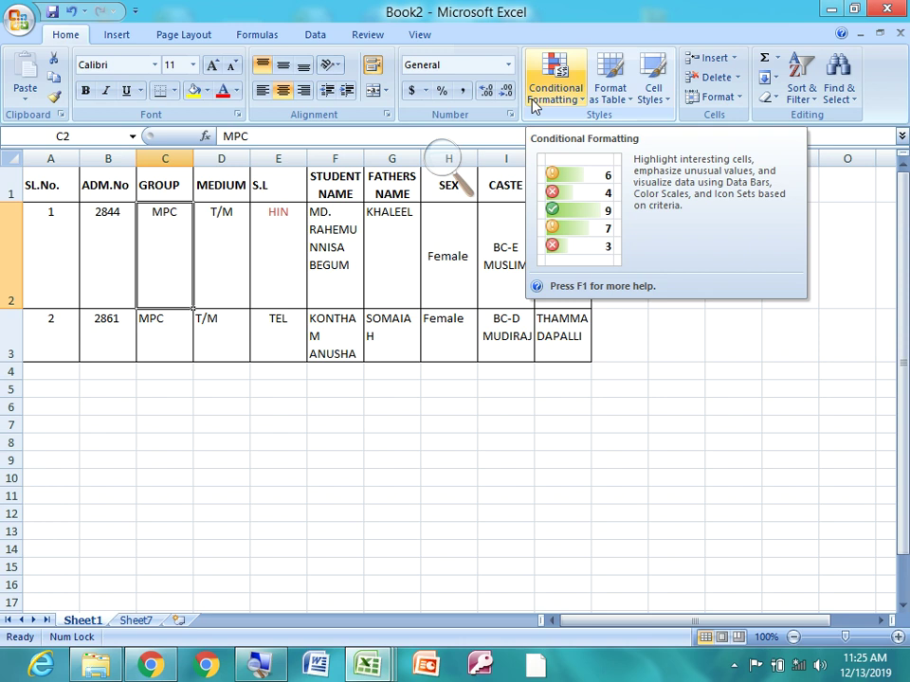
click(740, 59)
click(738, 96)
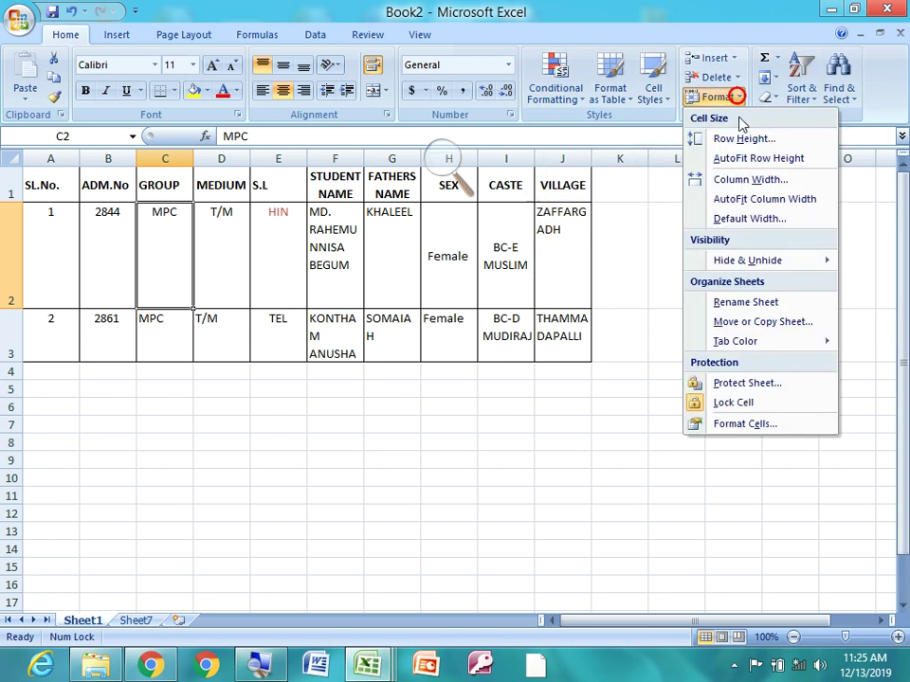
click(742, 139)
text(150)
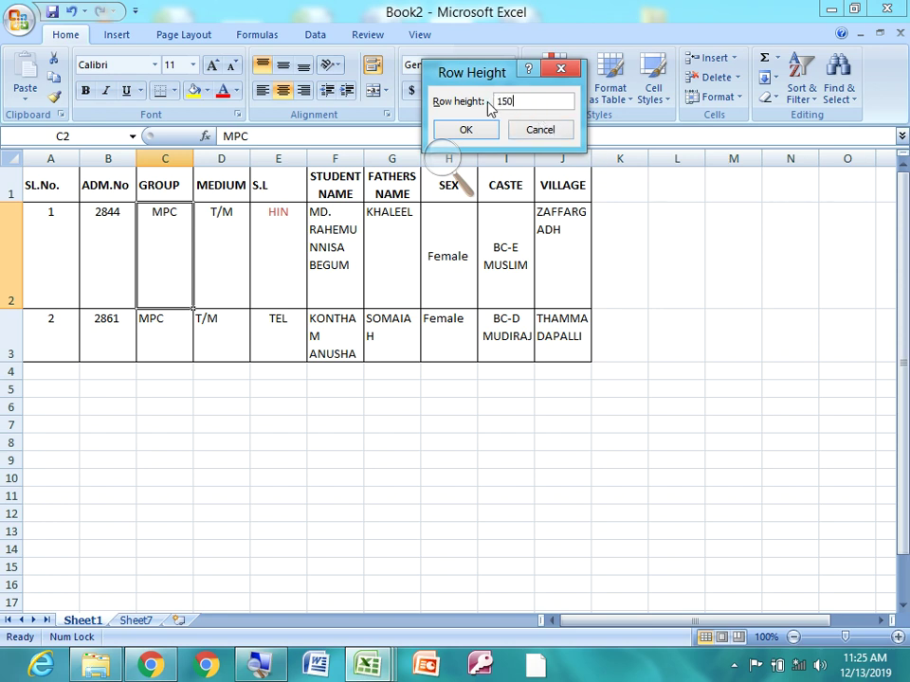
key(Return)
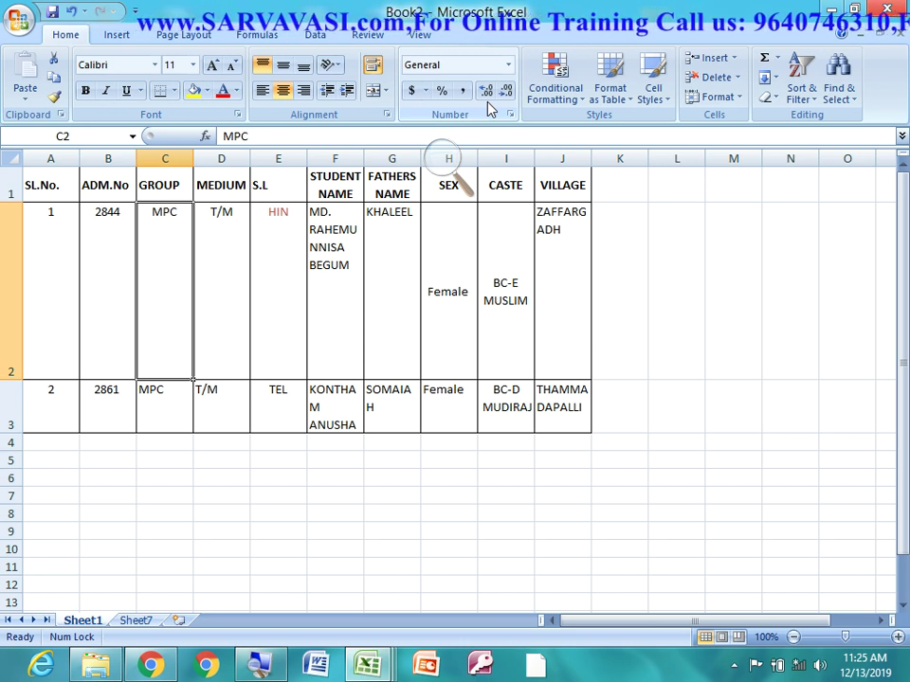
click(717, 58)
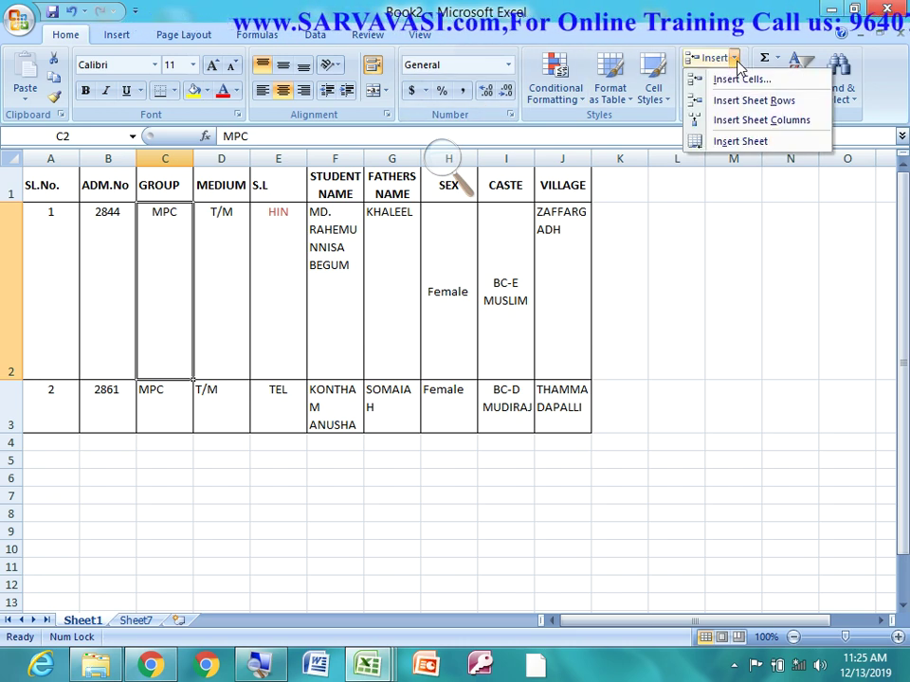
AutoFit row 2 so its height just fits the first student's wrapped details.
click(737, 96)
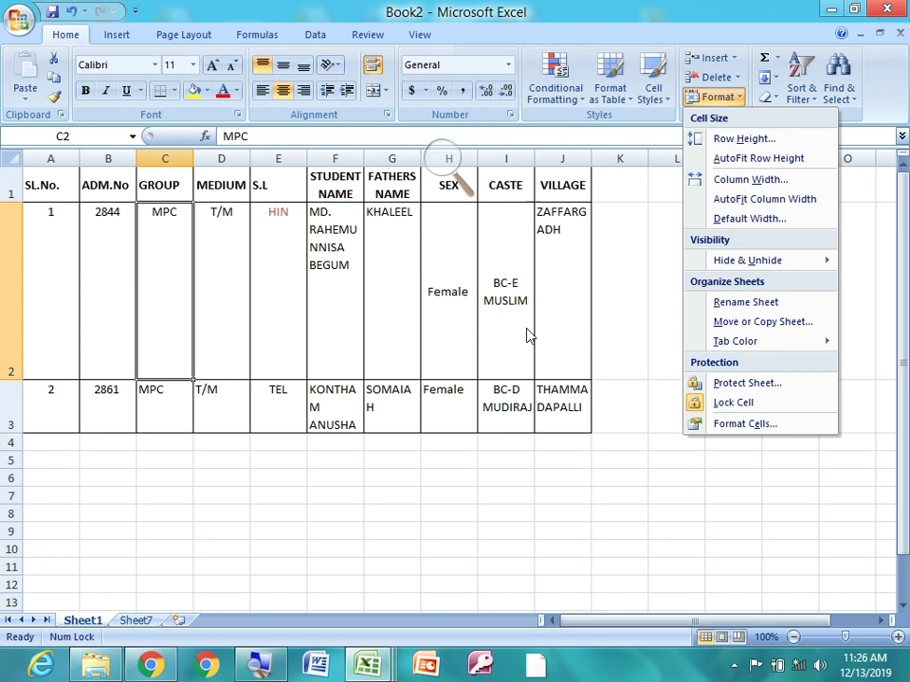
click(761, 158)
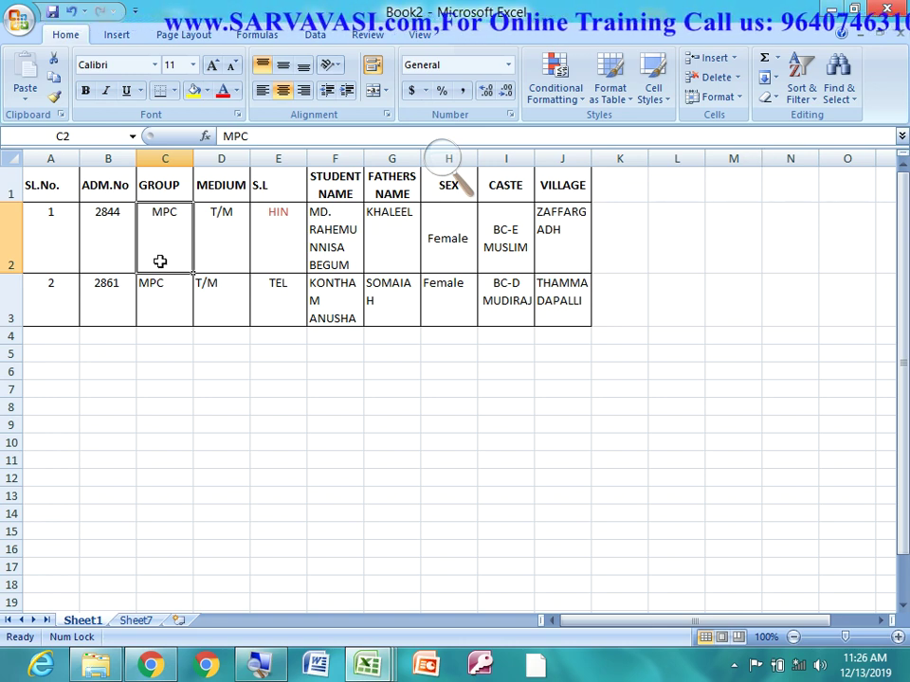
Set the GROUP column C to a column width of 28.43.
click(737, 98)
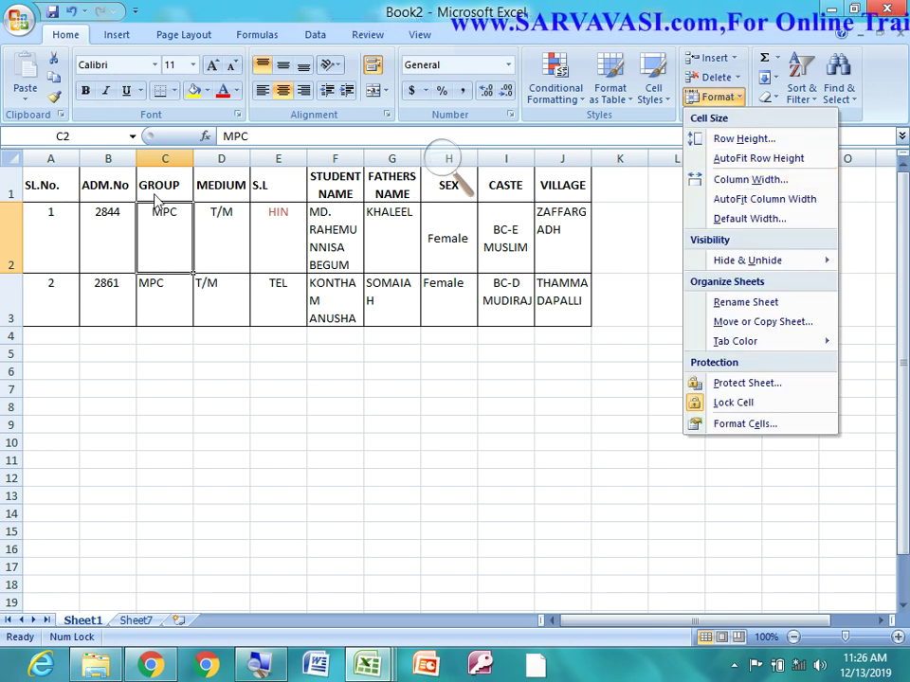
click(726, 179)
click(531, 103)
text(28.43)
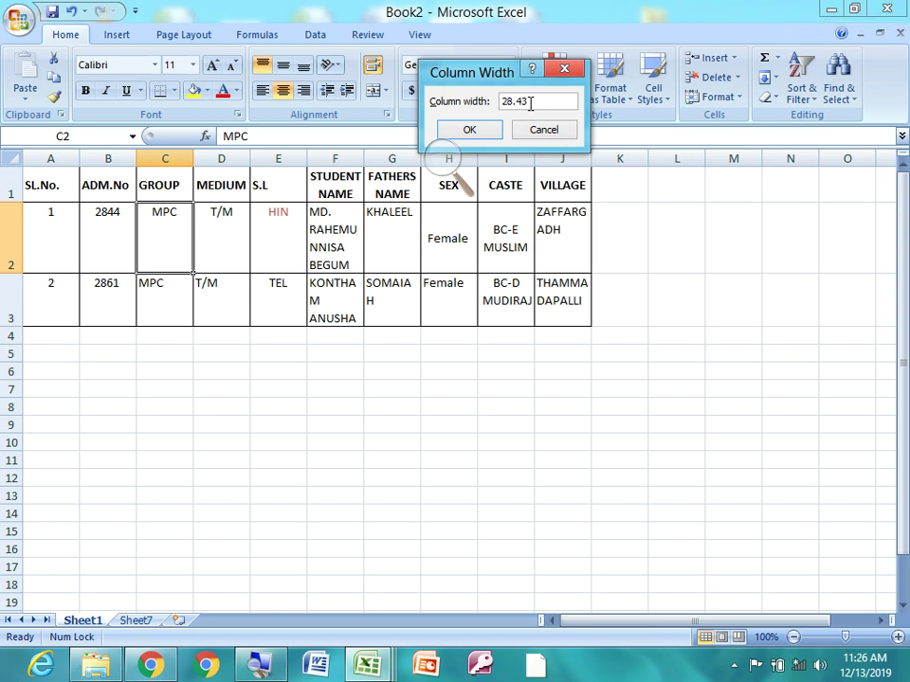
click(471, 132)
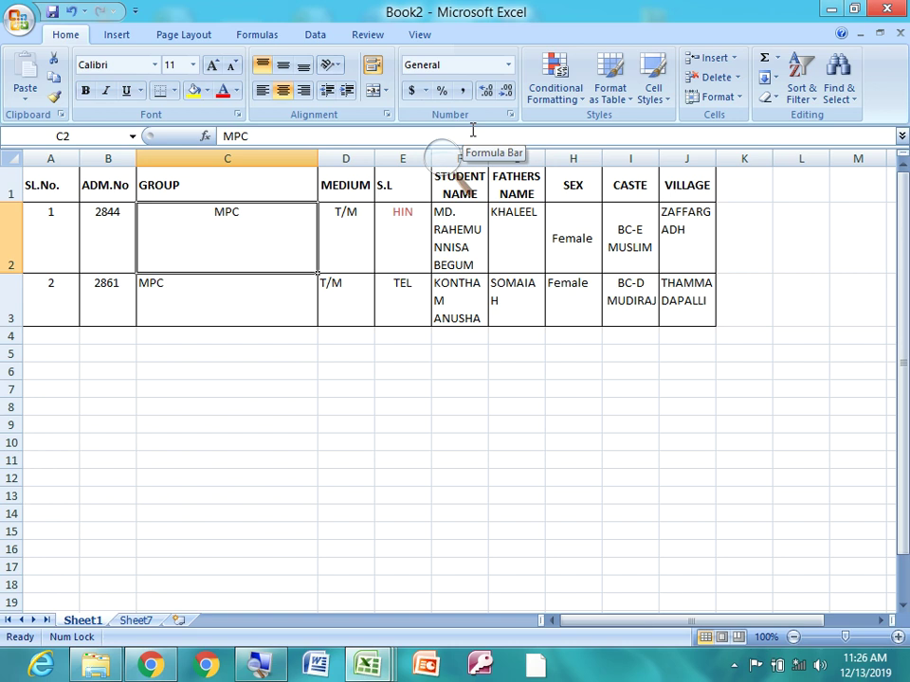
click(717, 97)
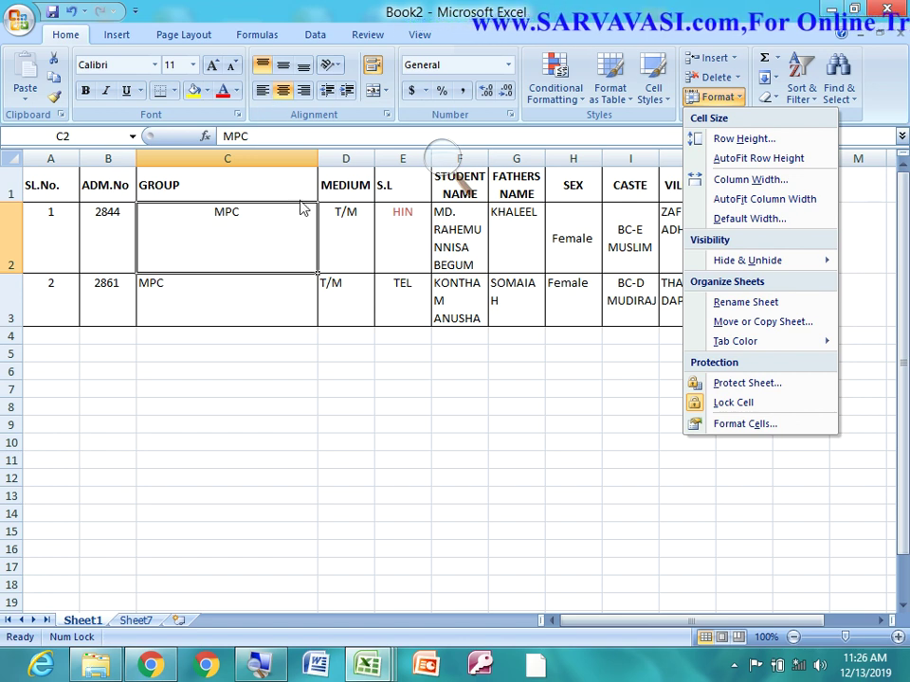
Left-align MPC in C2, AutoFit column C, then widen it slightly so GROUP fits.
click(261, 91)
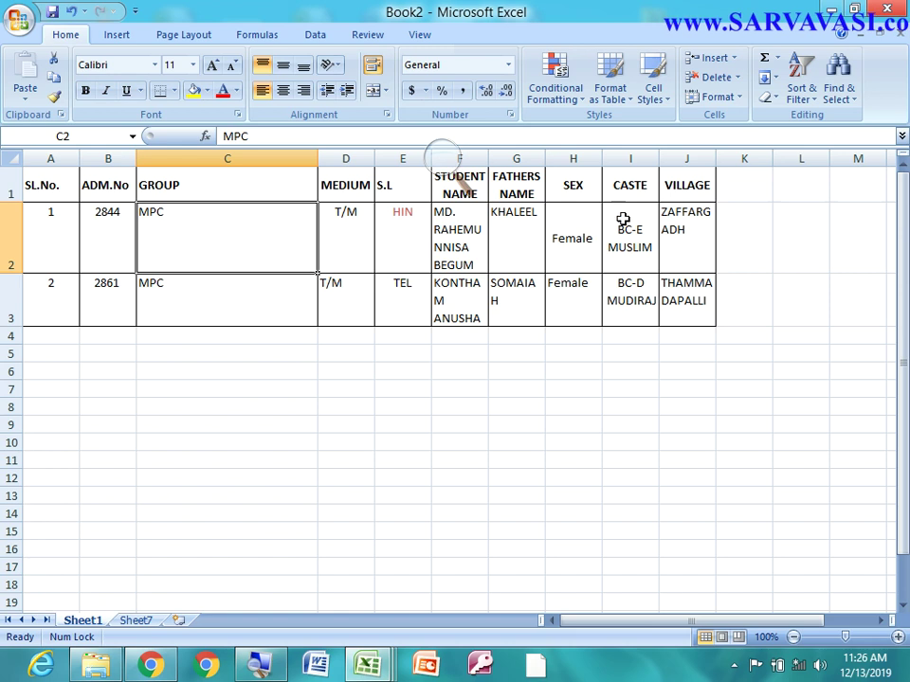
click(717, 97)
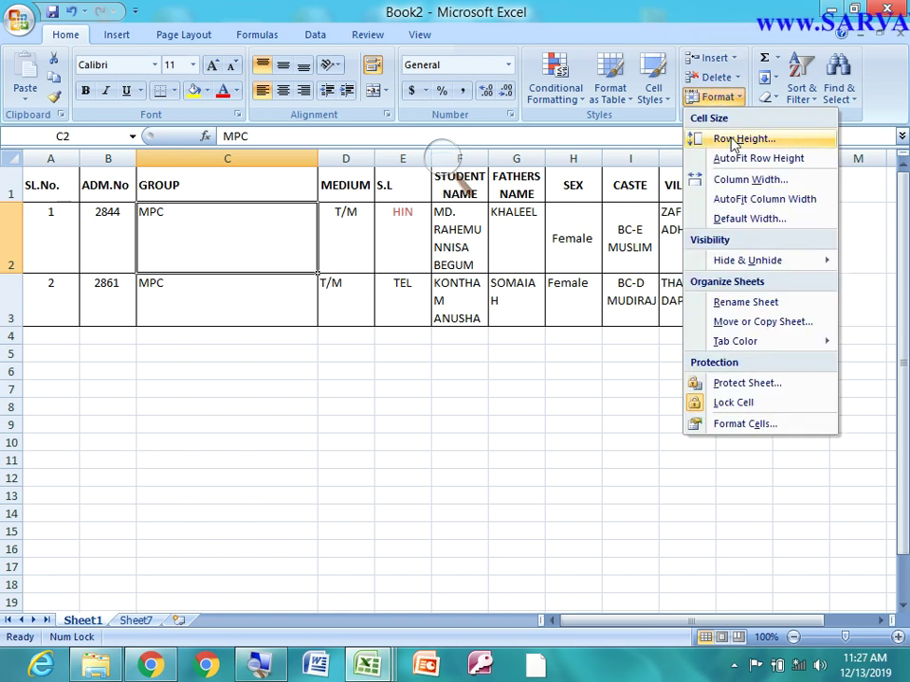
click(758, 200)
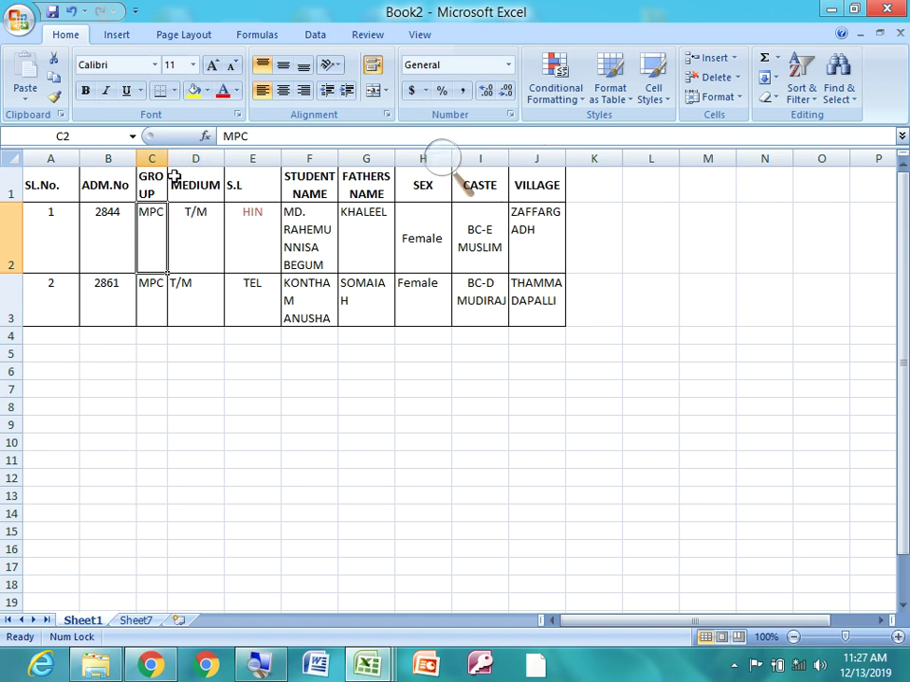
drag(167, 152, 185, 155)
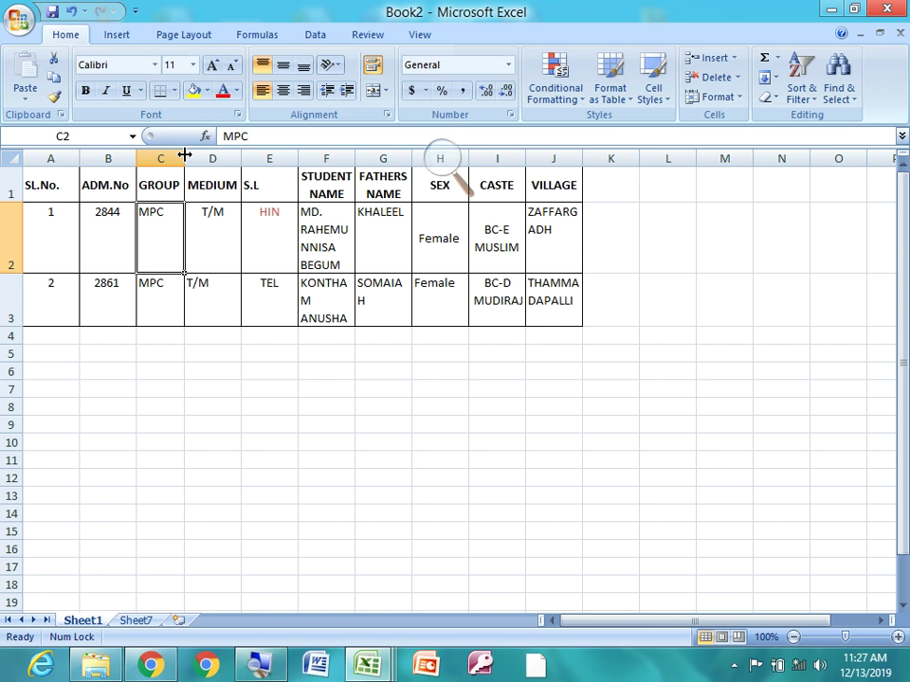
click(157, 278)
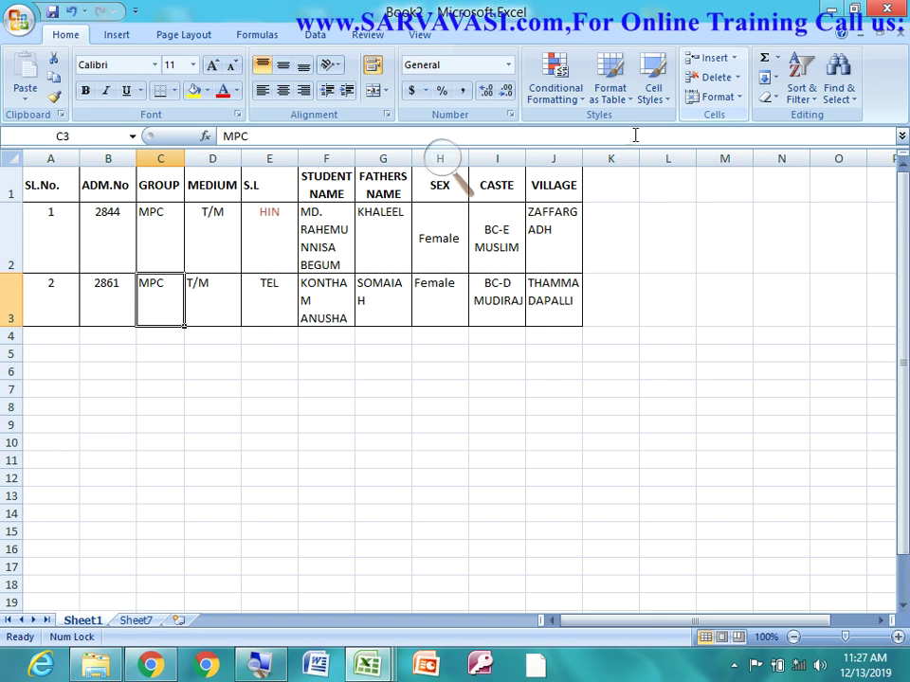
drag(9, 350, 9, 500)
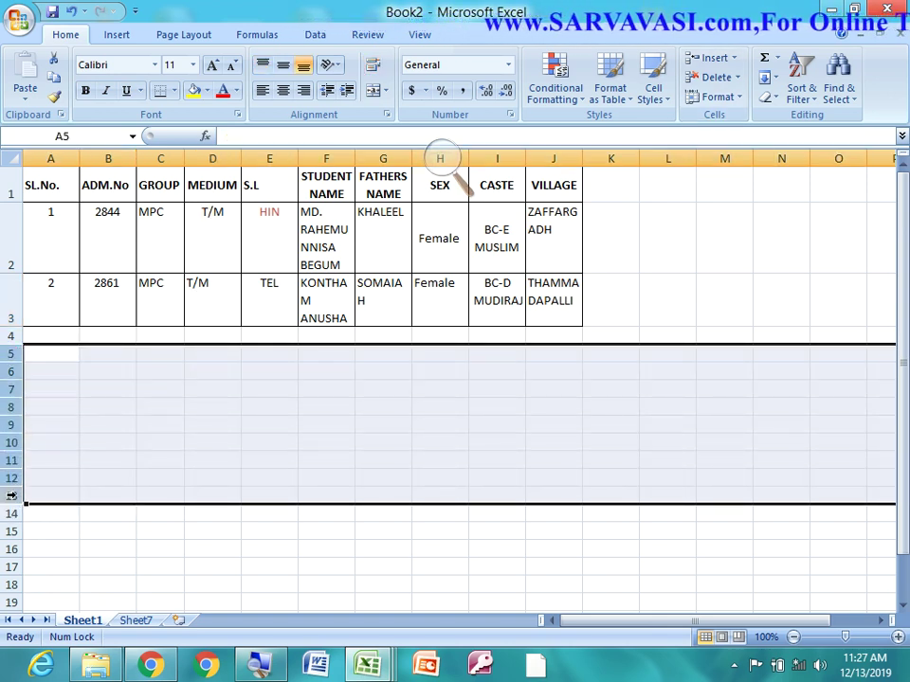
Select rows 5 through 19 and give them a row height of 25.
click(110, 471)
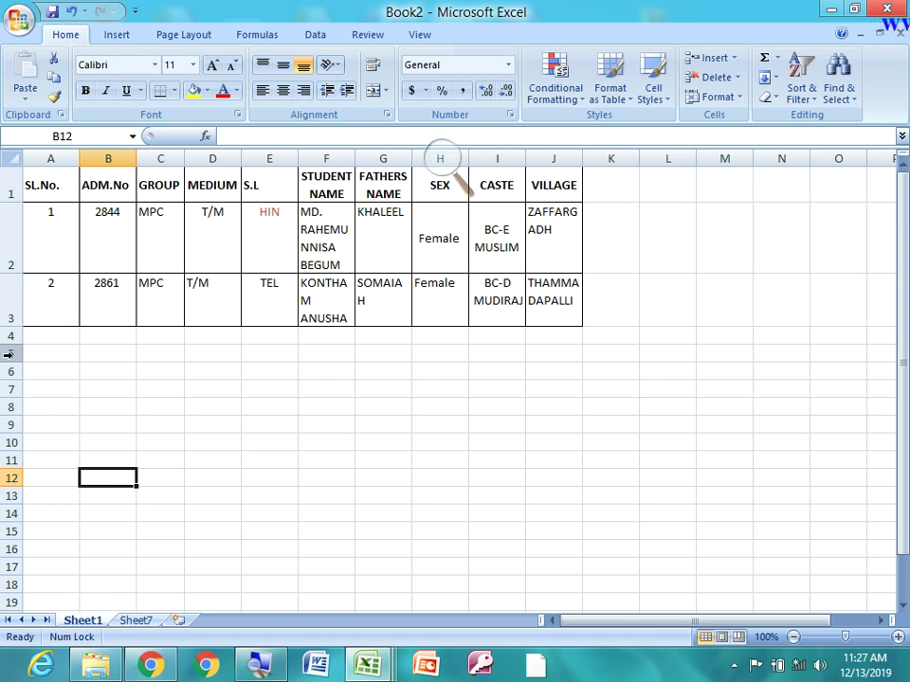
drag(8, 354, 9, 497)
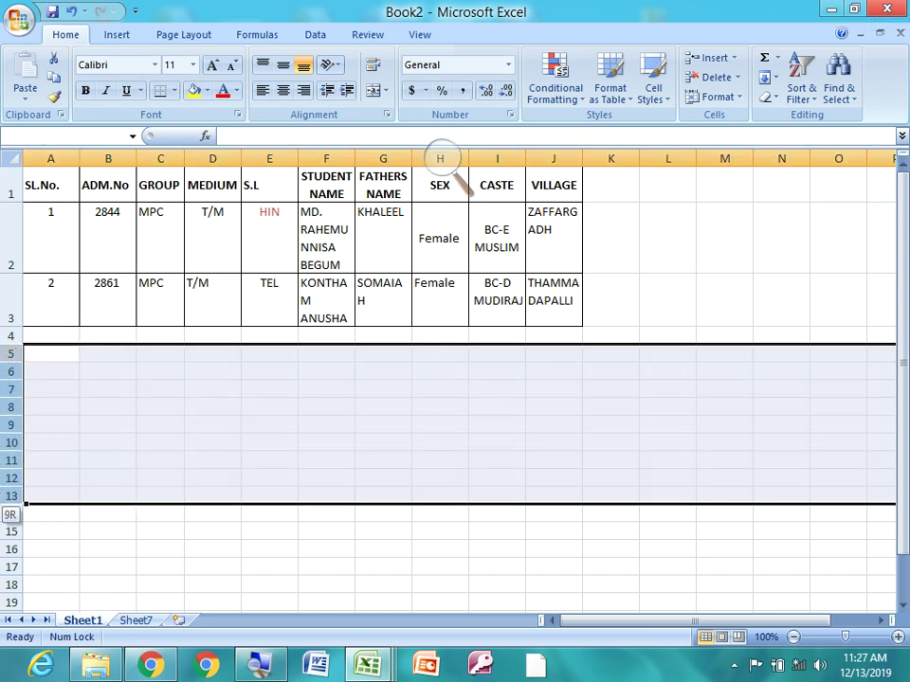
drag(9, 497, 11, 611)
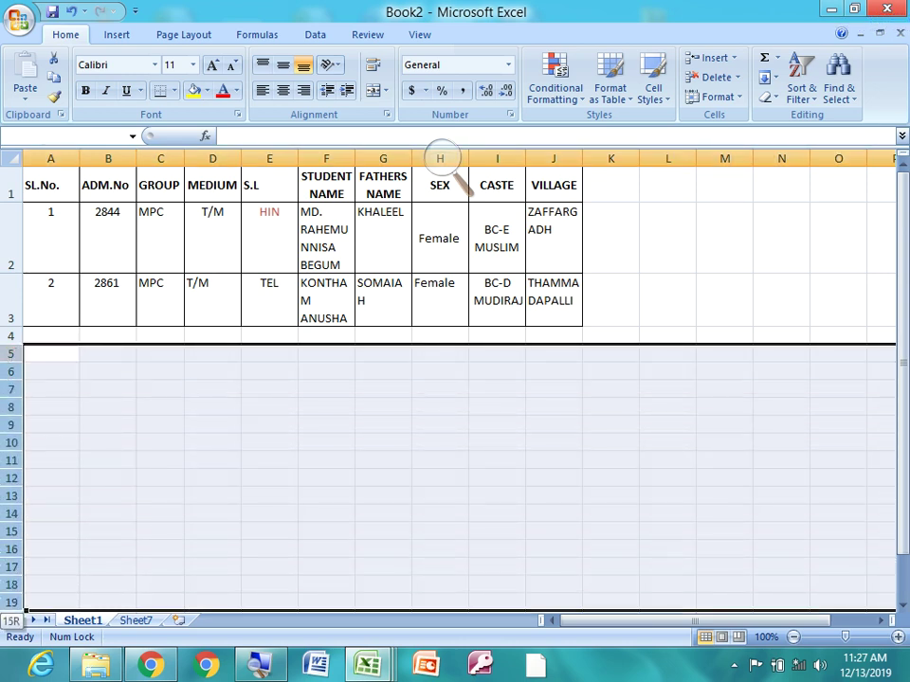
click(737, 99)
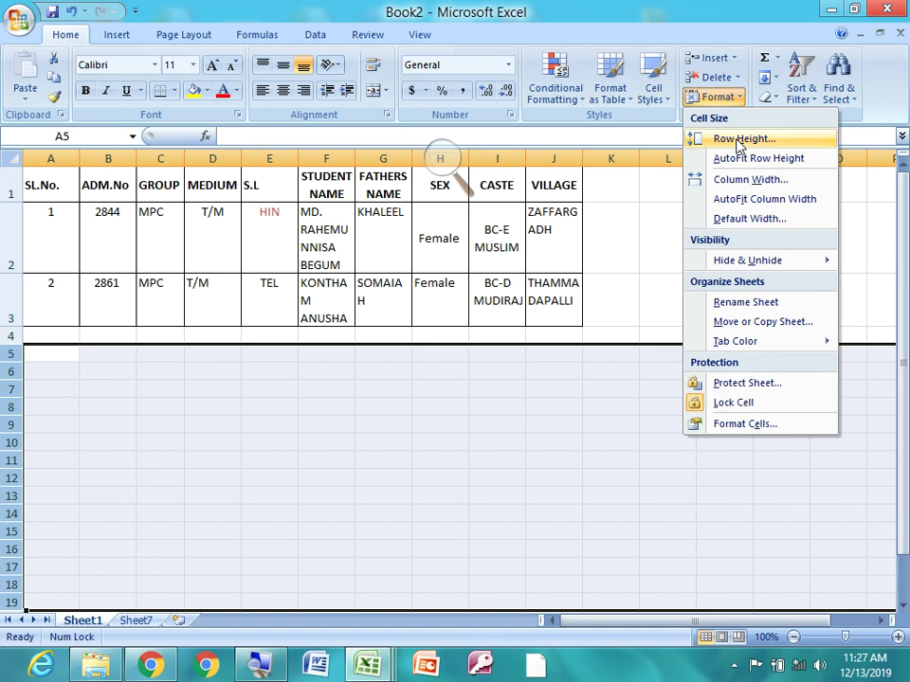
click(739, 140)
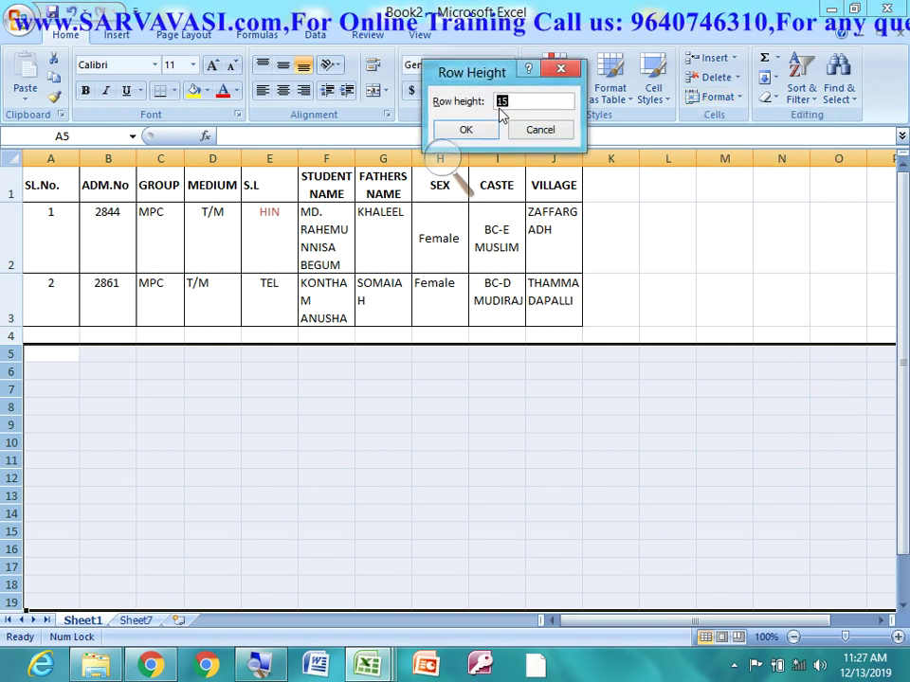
key(BackSpace)
text(25)
key(Return)
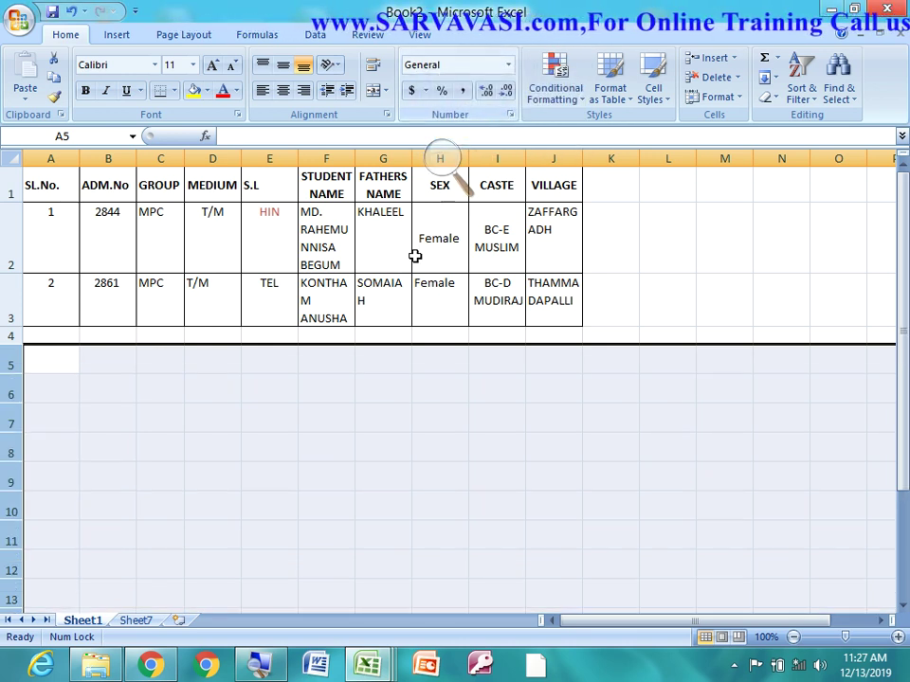
scroll(380, 341, down, 2)
scroll(217, 466, down, 1)
scroll(159, 478, down, 1)
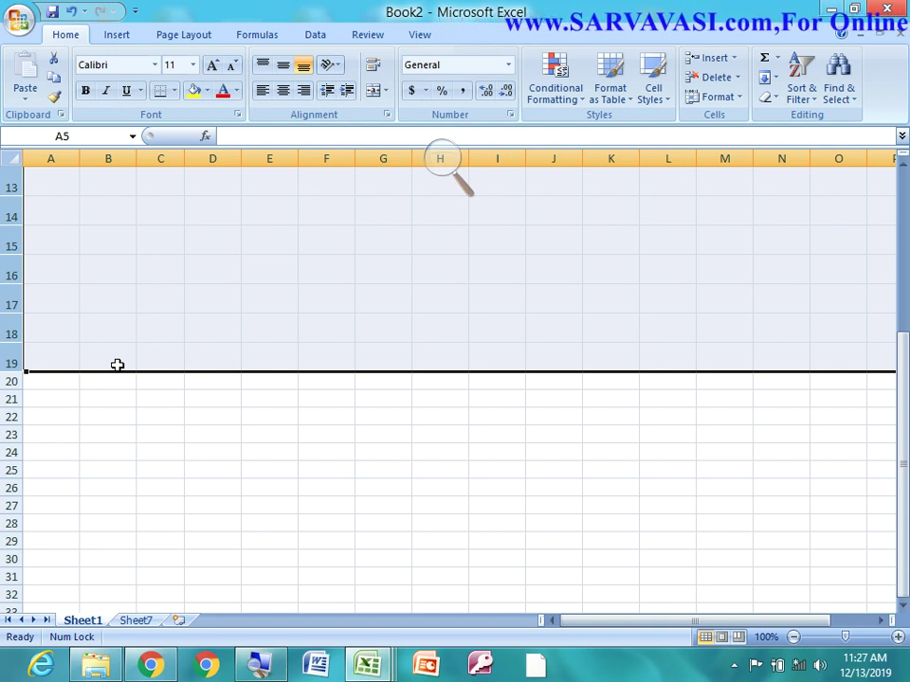
scroll(123, 370, up, 3)
scroll(134, 375, up, 1)
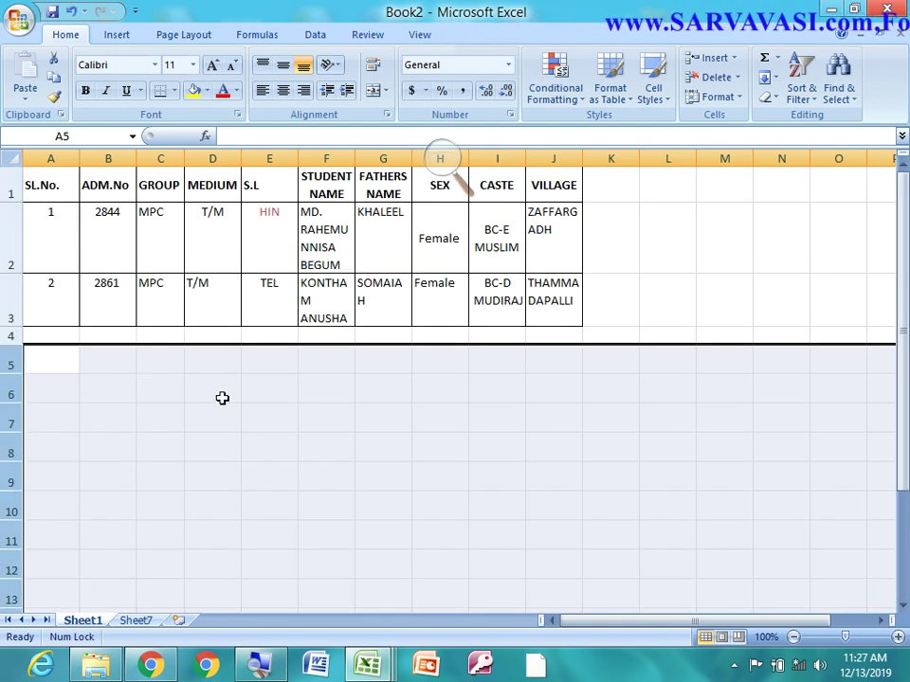
Select columns B through E and set their column width to 25.
click(222, 398)
drag(109, 159, 267, 157)
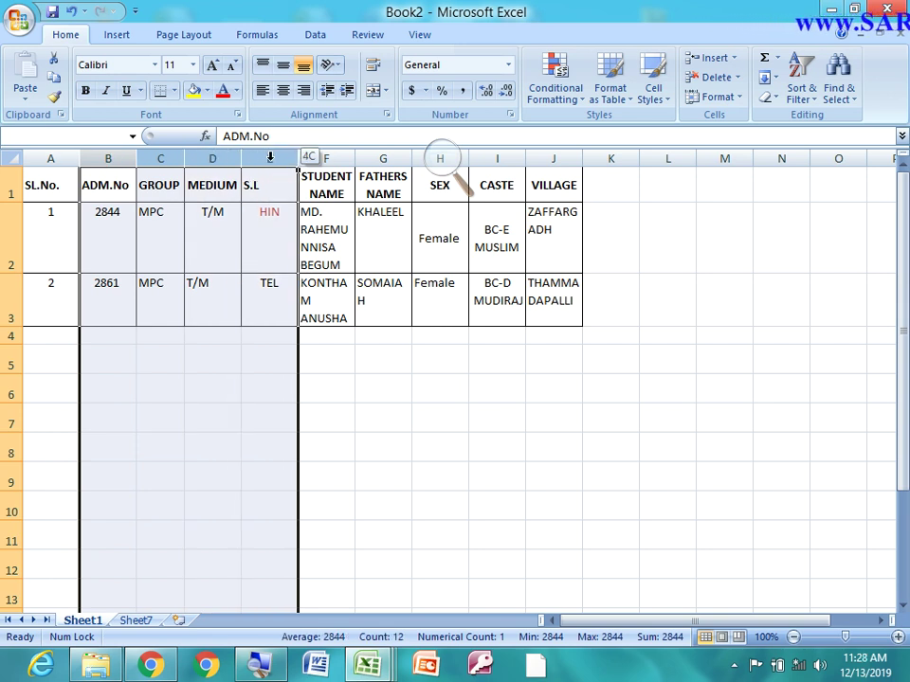
drag(270, 157, 270, 158)
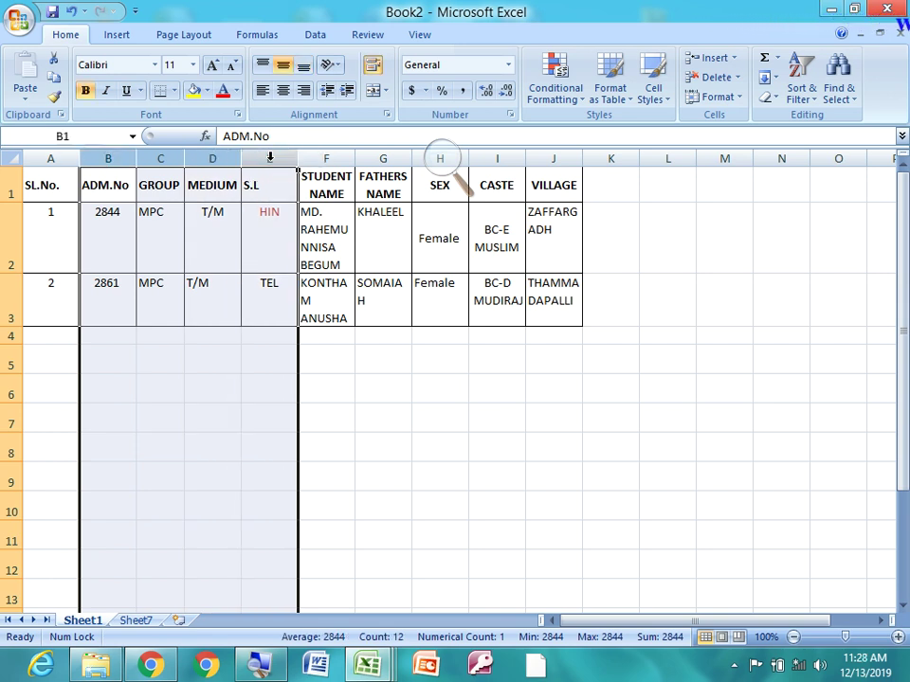
click(720, 97)
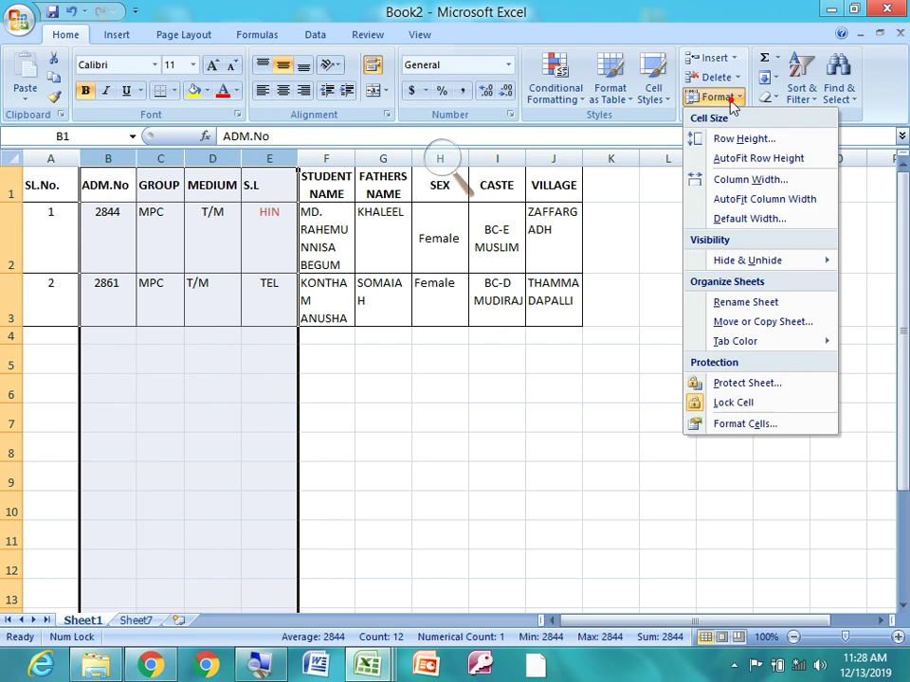
click(753, 180)
text(25)
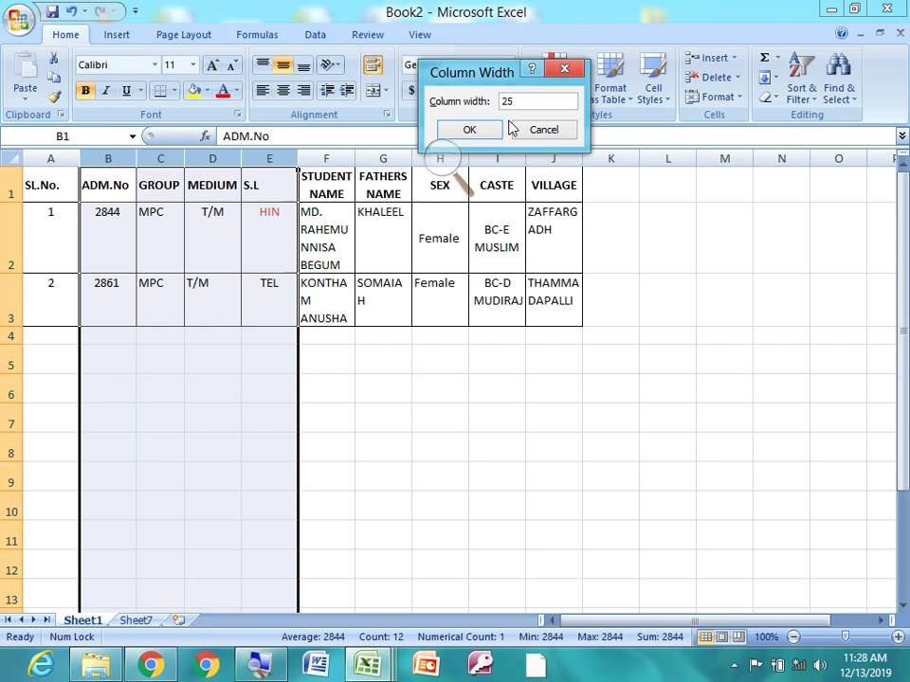
key(Return)
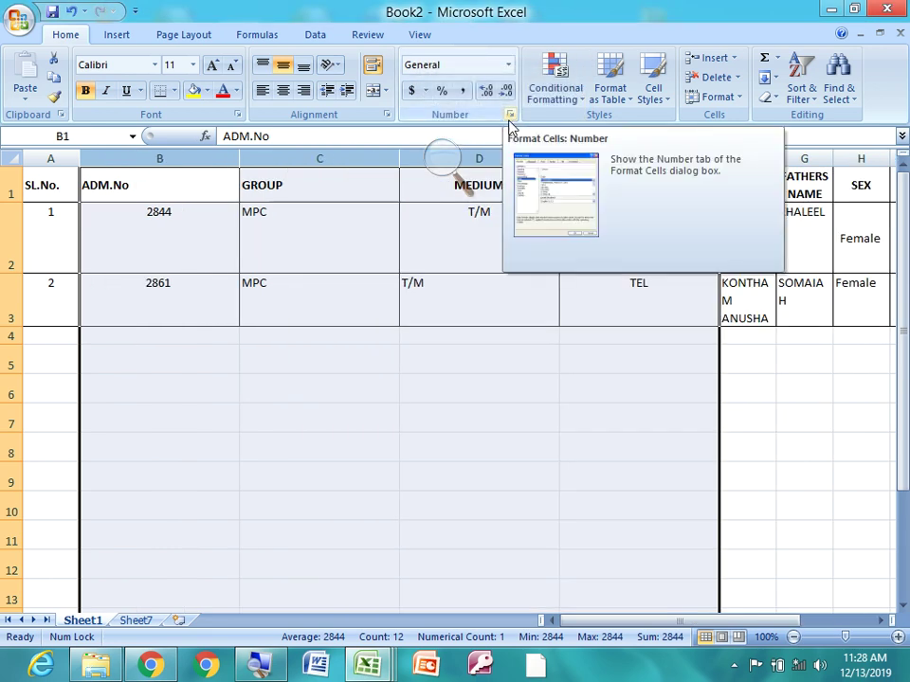
Add a new blank worksheet, Sheet8, after Sheet7.
drag(642, 622, 493, 625)
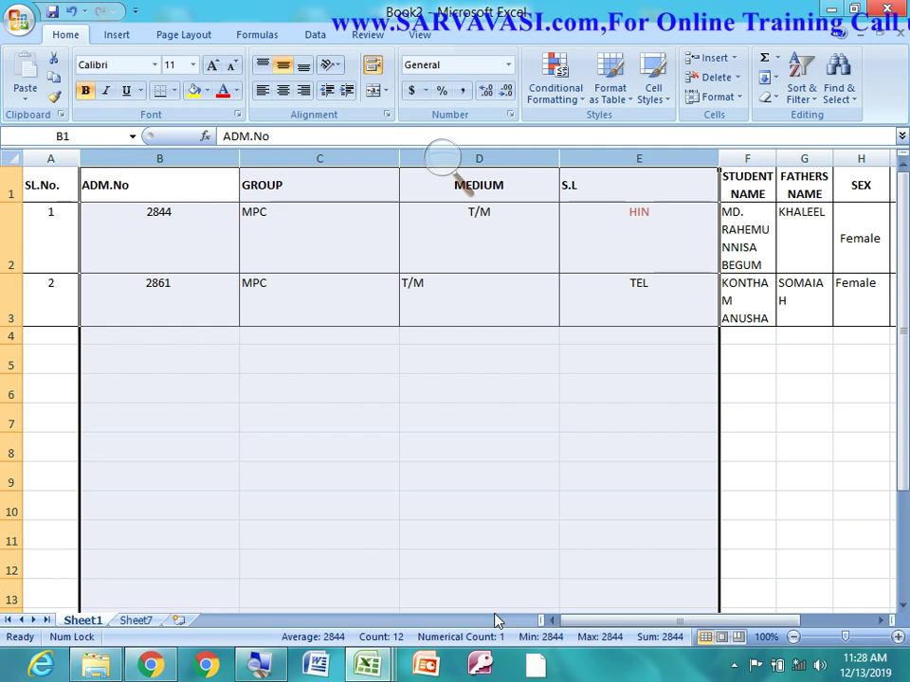
click(724, 97)
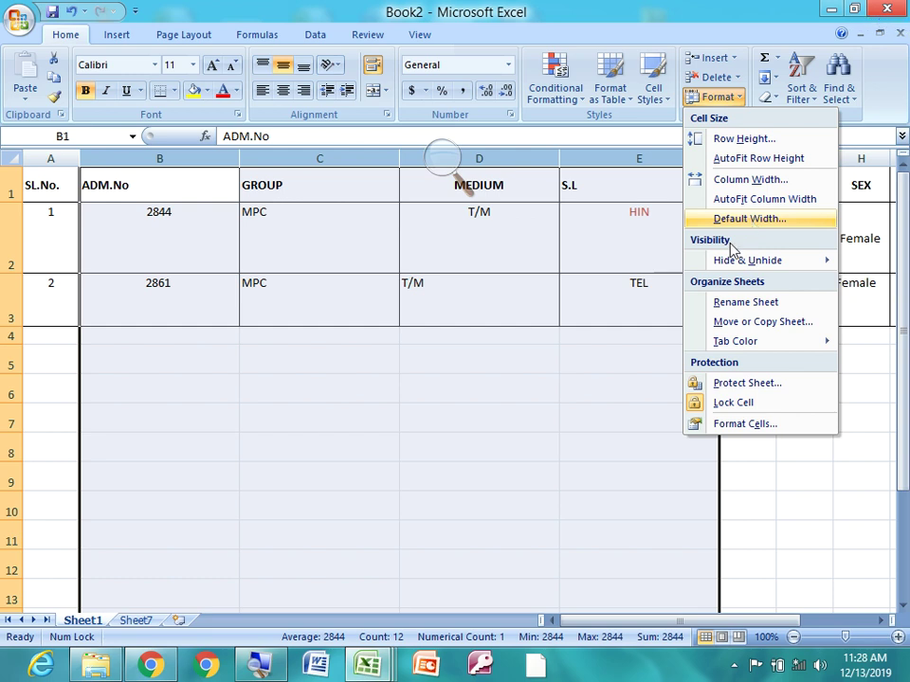
click(178, 621)
click(178, 621)
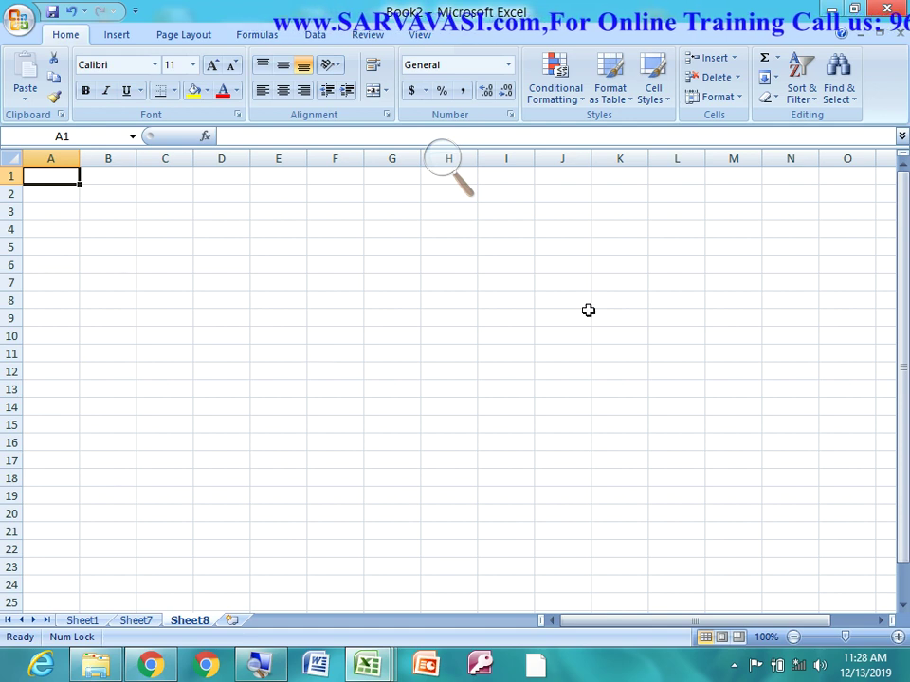
Change Sheet8's default column width from 8.43 to 18.43.
click(717, 97)
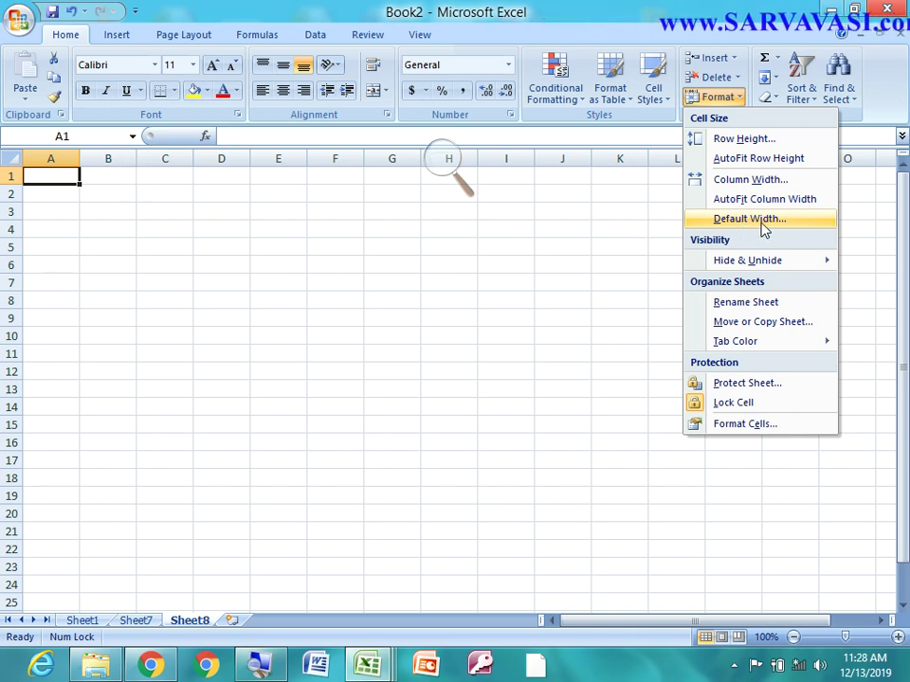
click(764, 226)
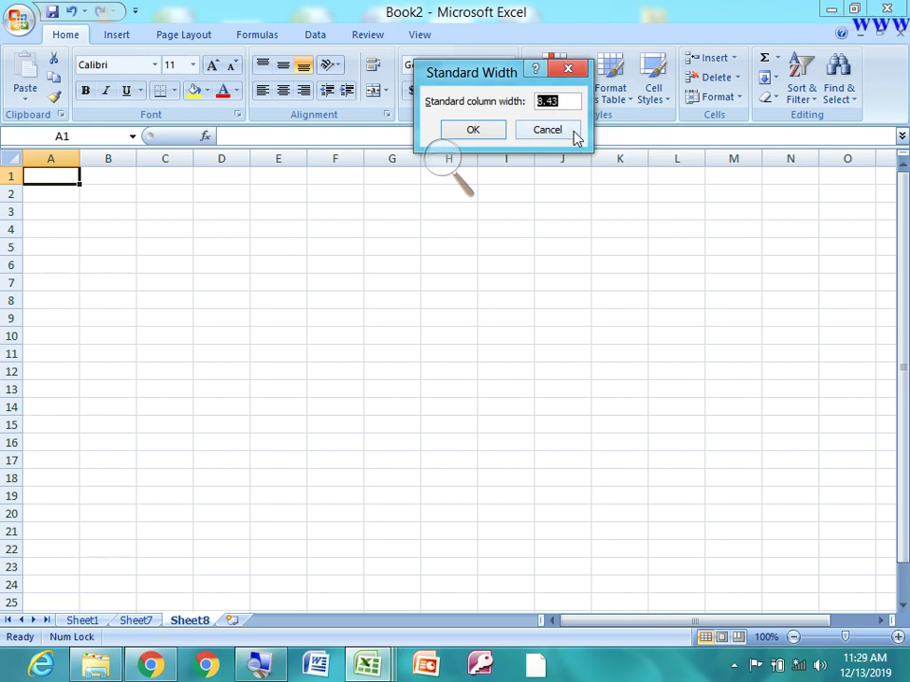
click(572, 129)
click(375, 218)
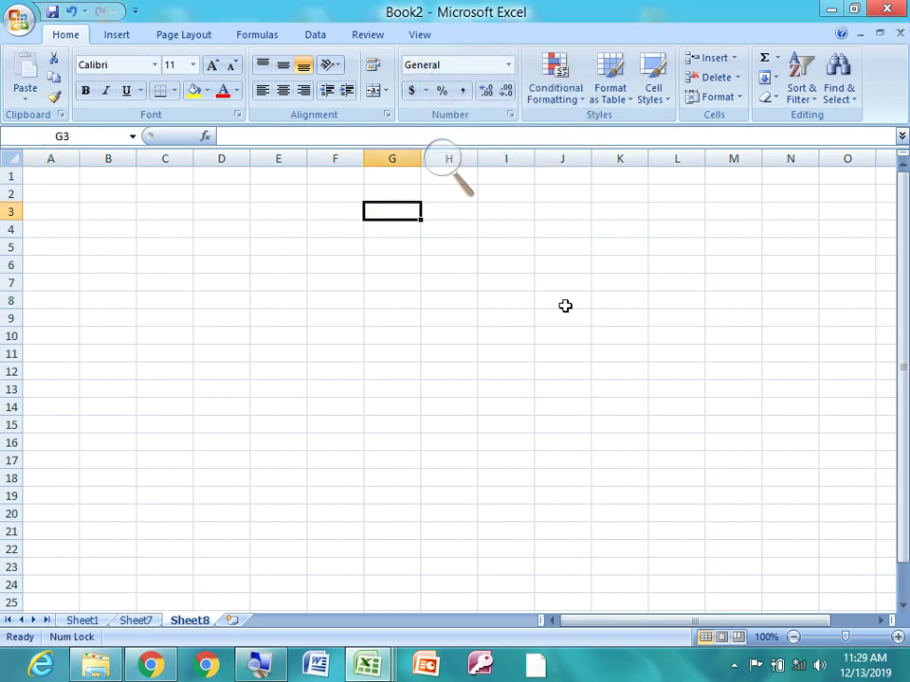
key(Right)
key(Right)
key(Right)
key(Right)
key(Right)
key(Right)
key(Right)
key(Left)
key(Left)
key(Left)
key(Left)
key(Left)
key(Left)
key(Left)
key(Left)
key(Left)
key(Left)
key(Left)
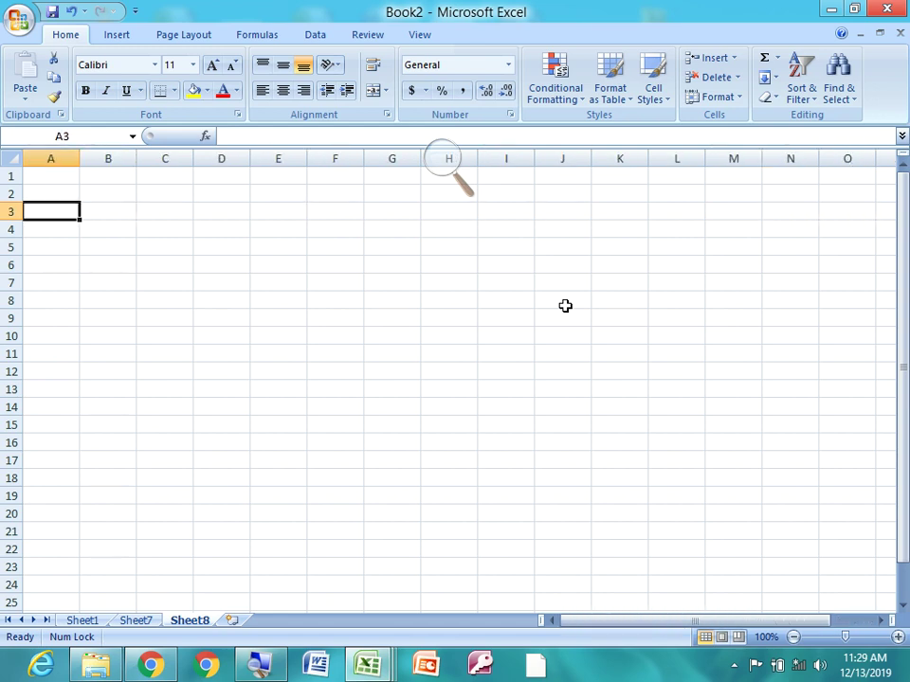
click(720, 96)
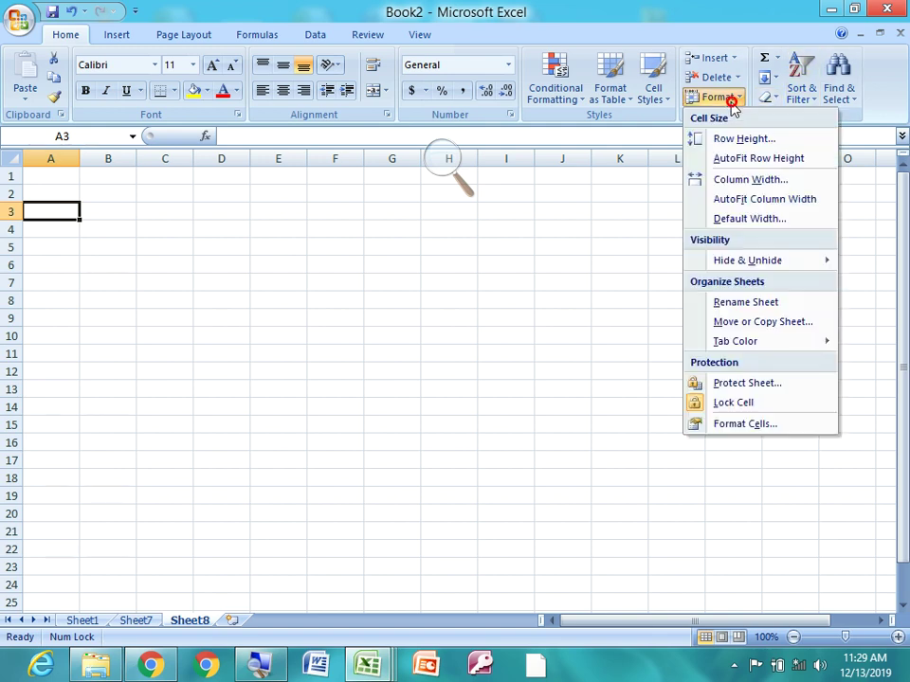
click(751, 228)
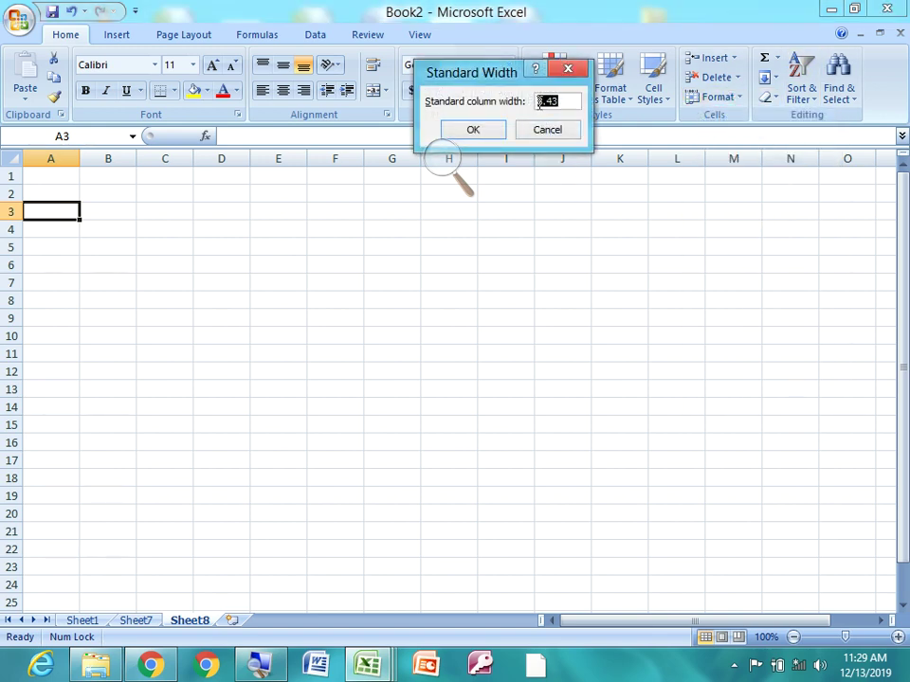
key(Home)
text(1)
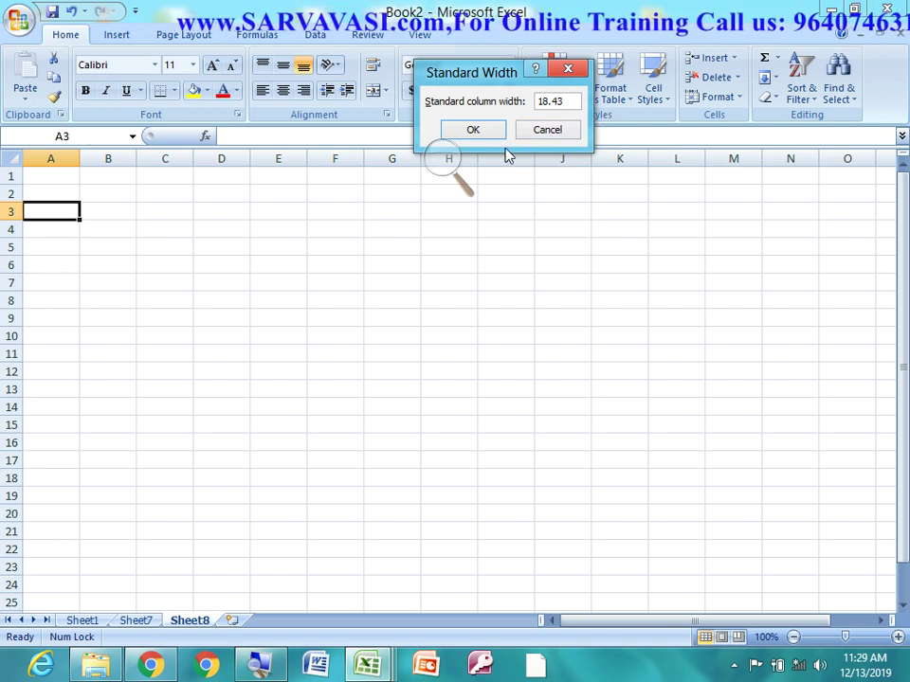
click(473, 130)
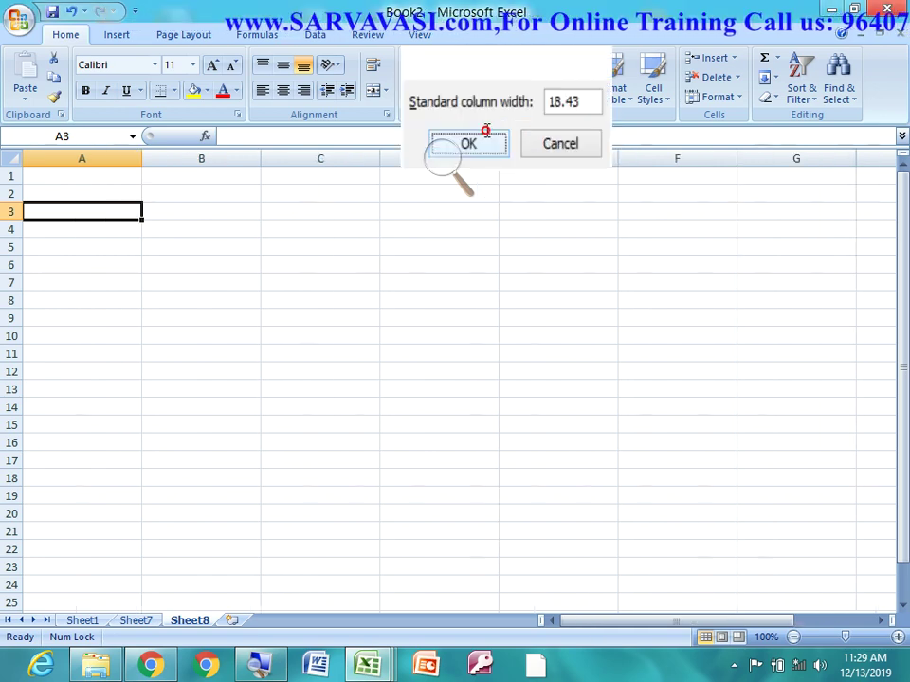
Check the wider cells on Sheet8, then add another blank worksheet, Sheet9.
click(205, 216)
click(309, 210)
click(502, 224)
click(752, 223)
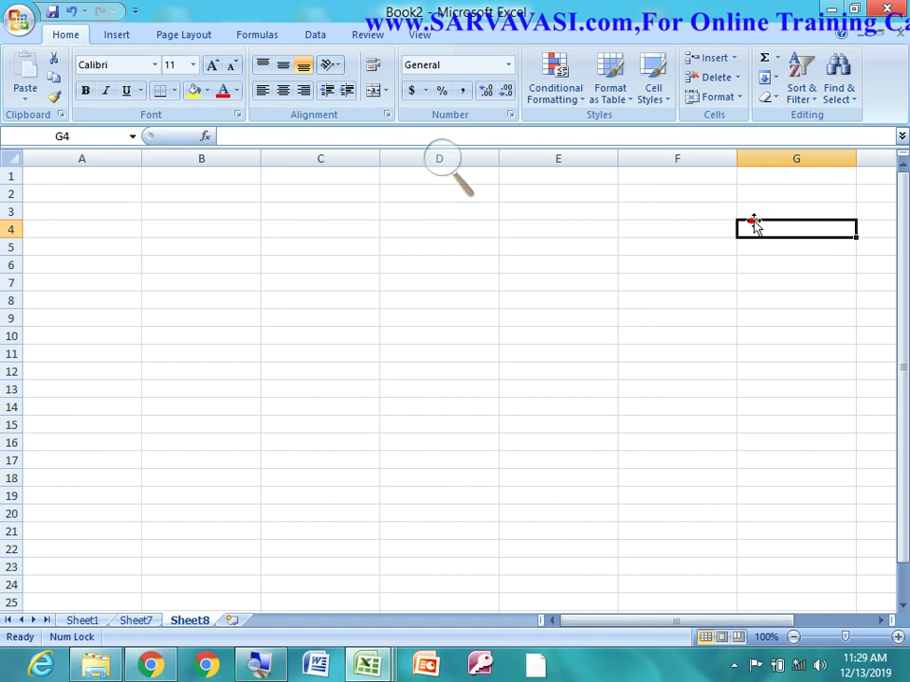
drag(763, 626, 829, 624)
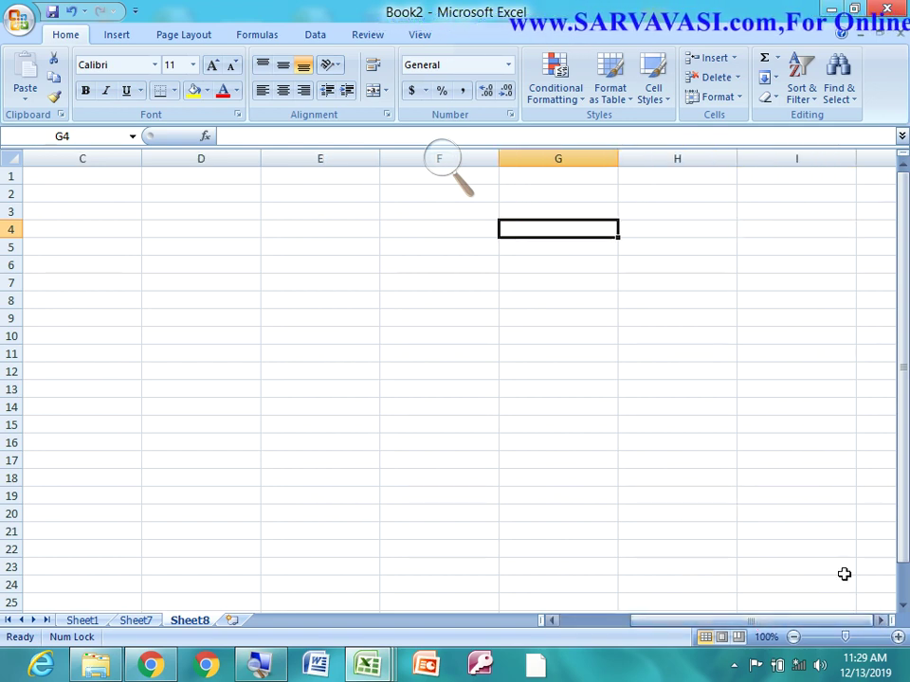
click(881, 621)
drag(881, 621, 882, 626)
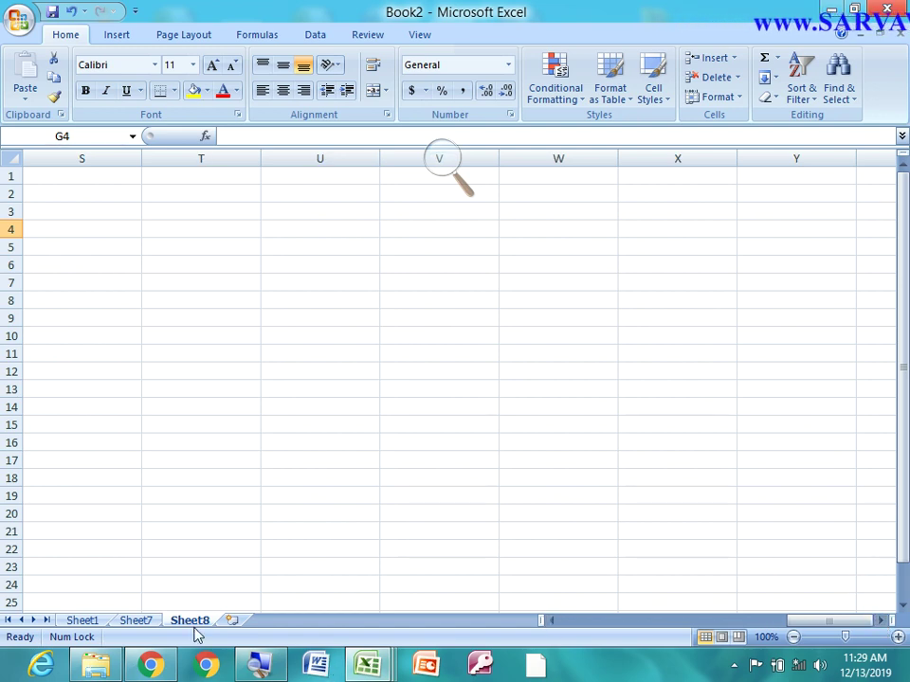
click(231, 621)
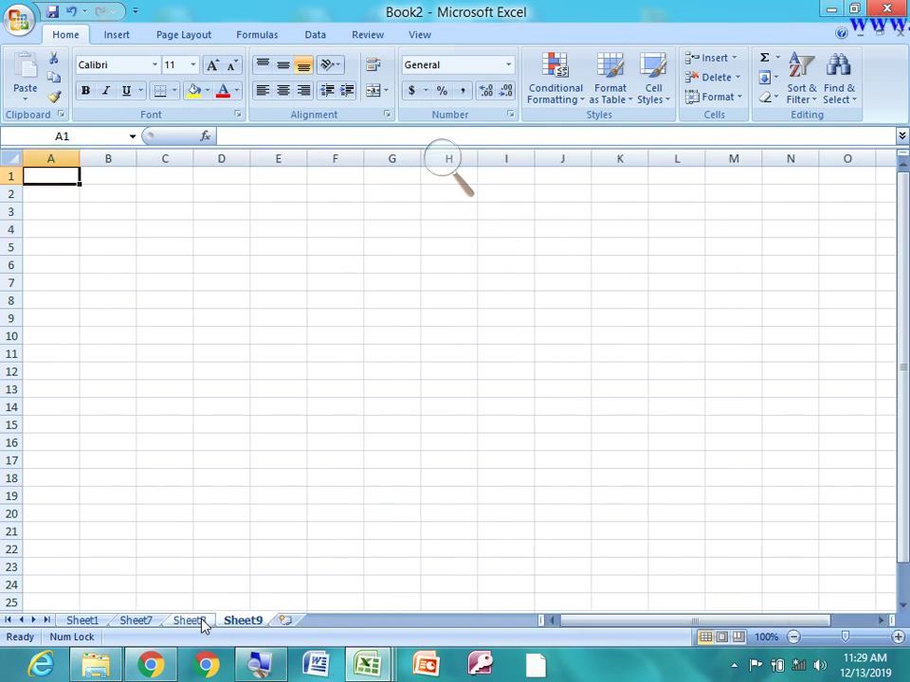
On Sheet9, open Default Width and close it leaving 8.43 unchanged.
click(201, 622)
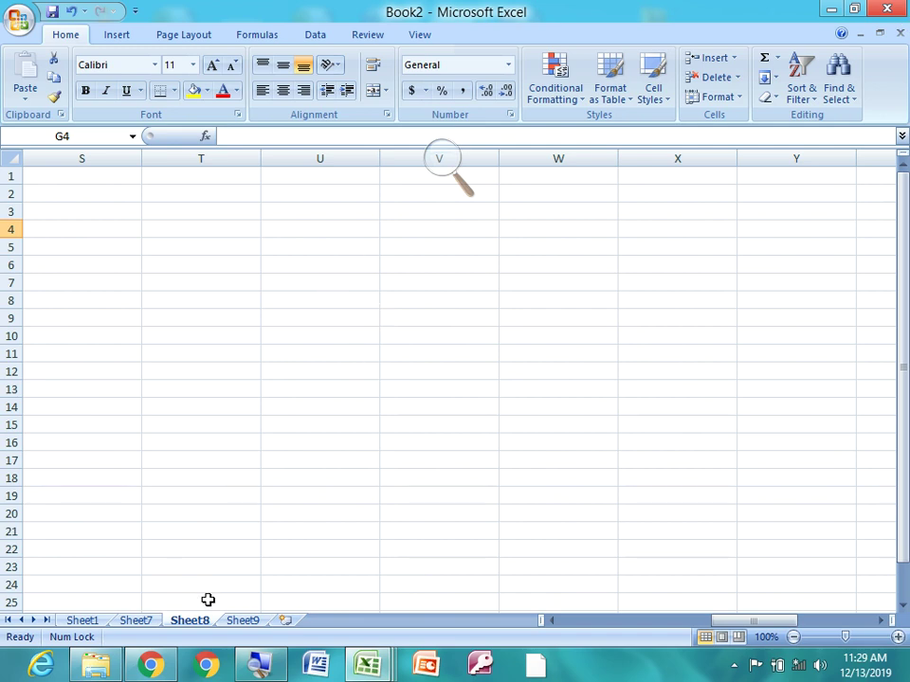
click(243, 621)
click(454, 282)
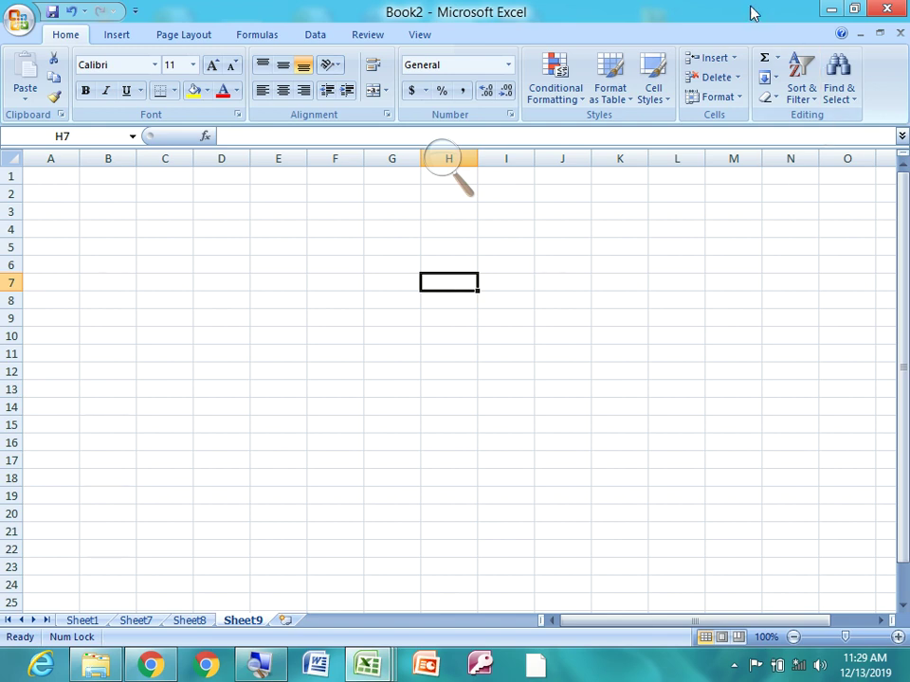
click(718, 97)
click(758, 220)
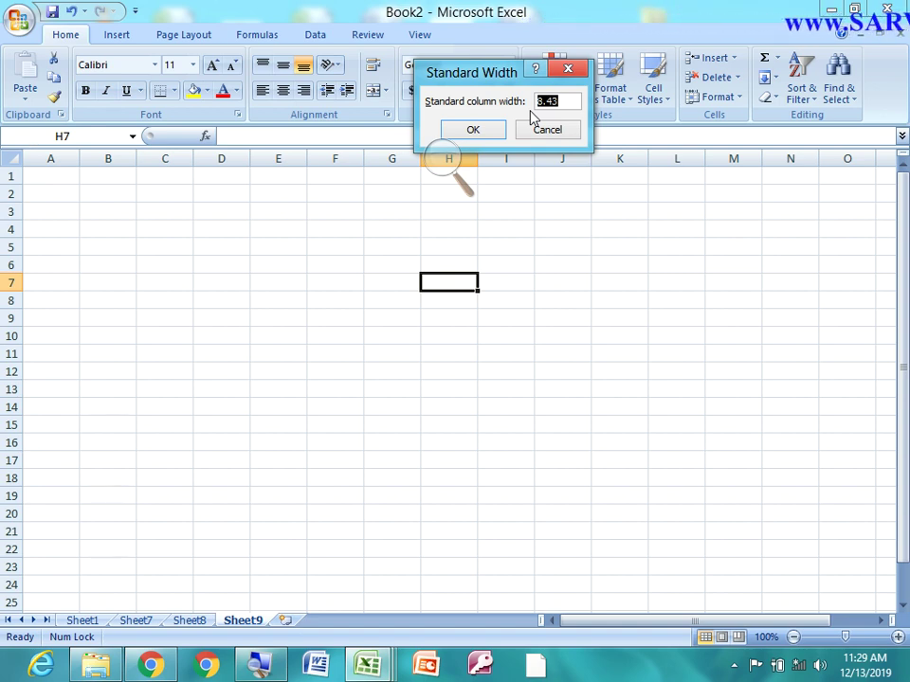
click(560, 128)
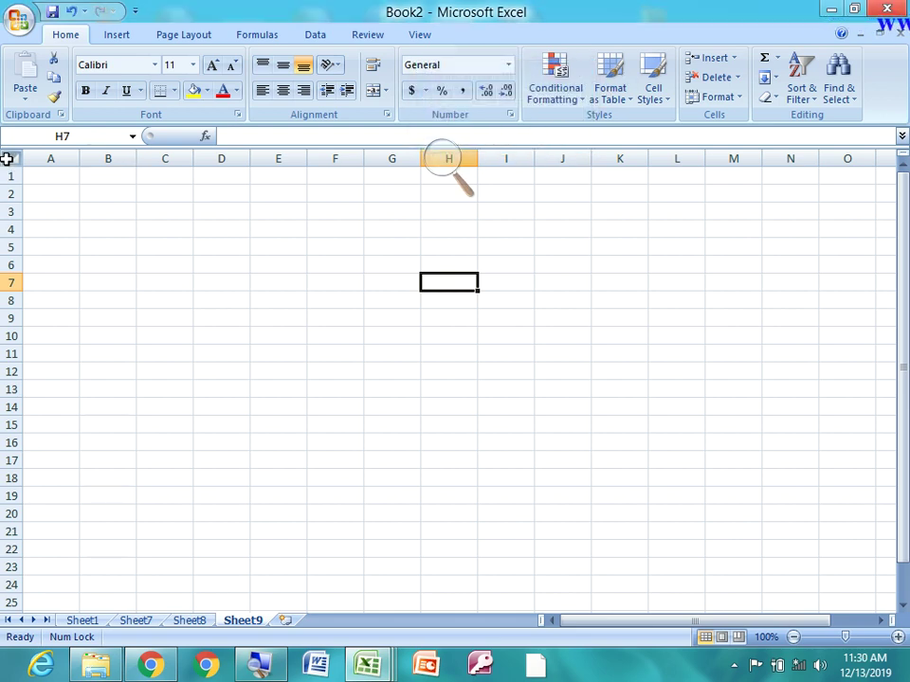
Select all cells on Sheet9, then return to Sheet1's student table.
click(6, 159)
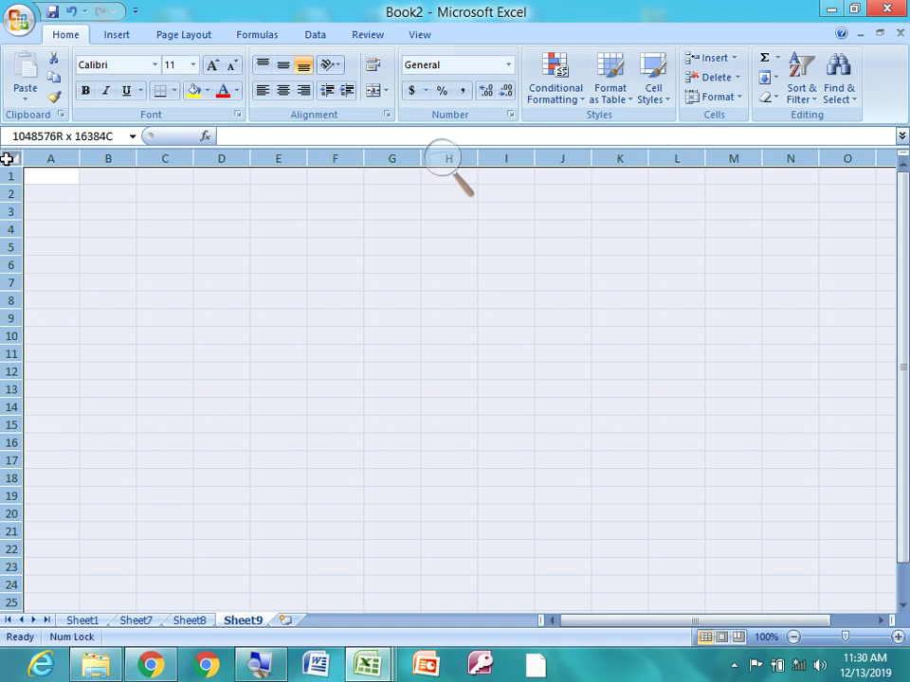
click(406, 316)
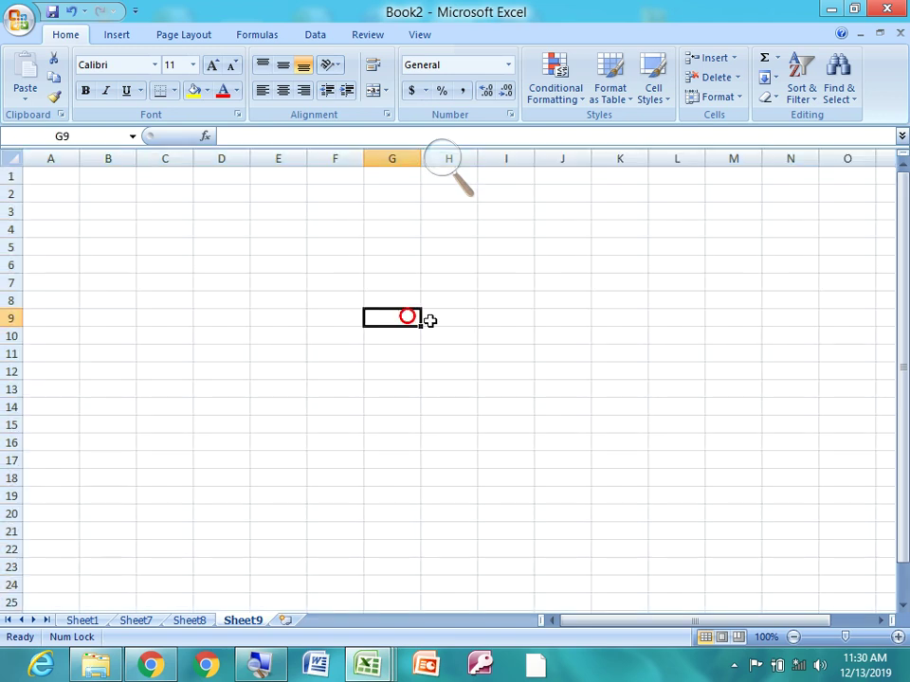
click(189, 620)
click(91, 620)
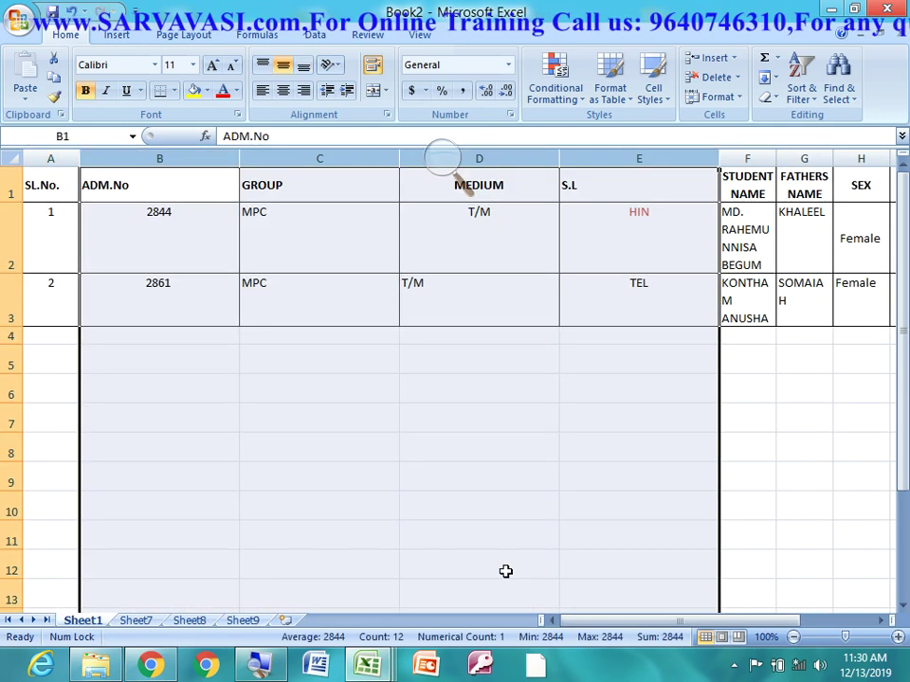
AutoFit columns B–E to their contents, then select rows 2–3 and open the Format menu.
double_click(559, 159)
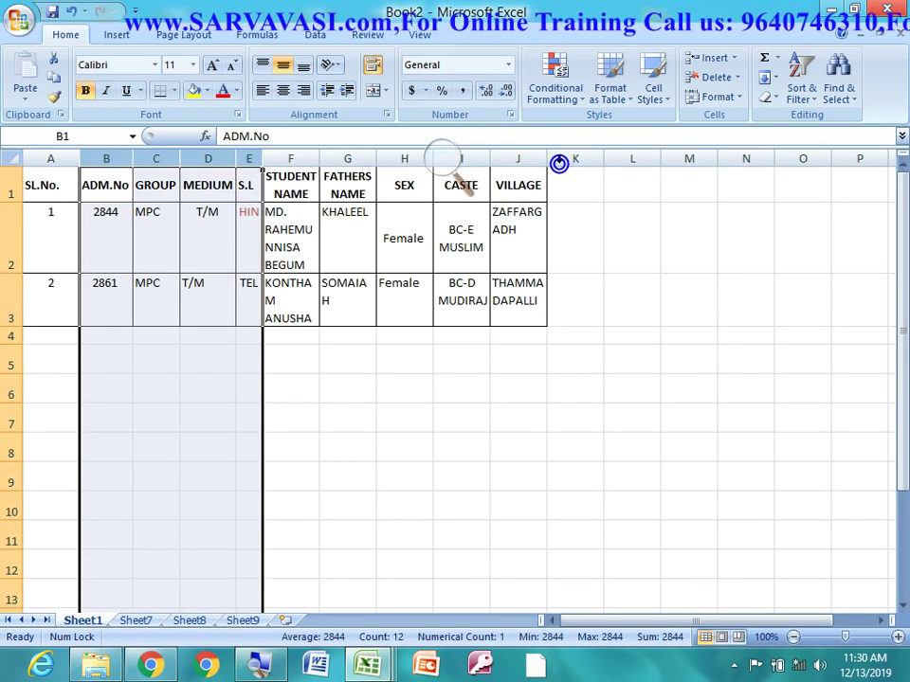
drag(11, 256, 12, 293)
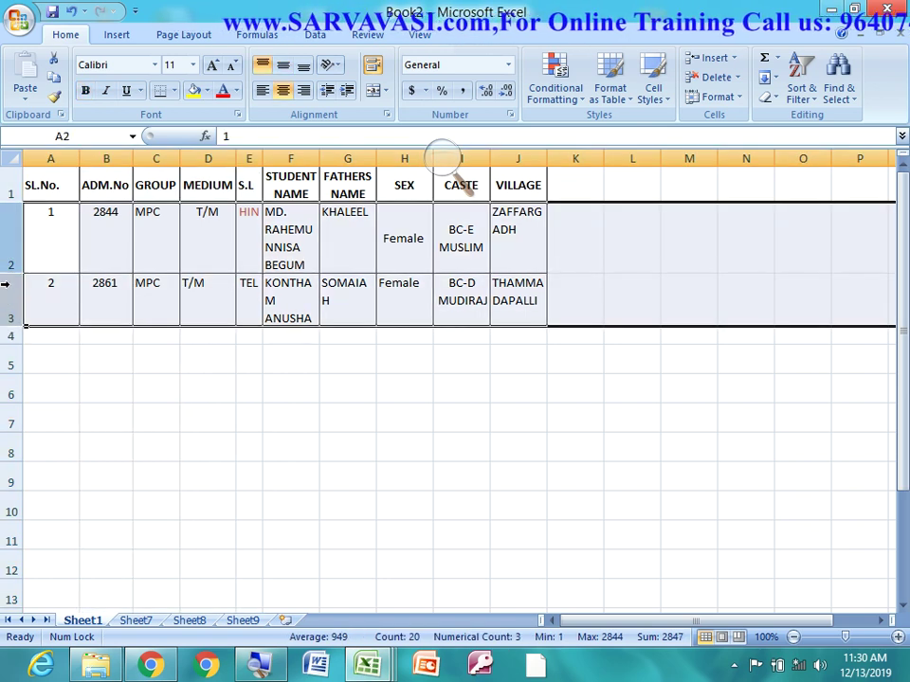
click(716, 96)
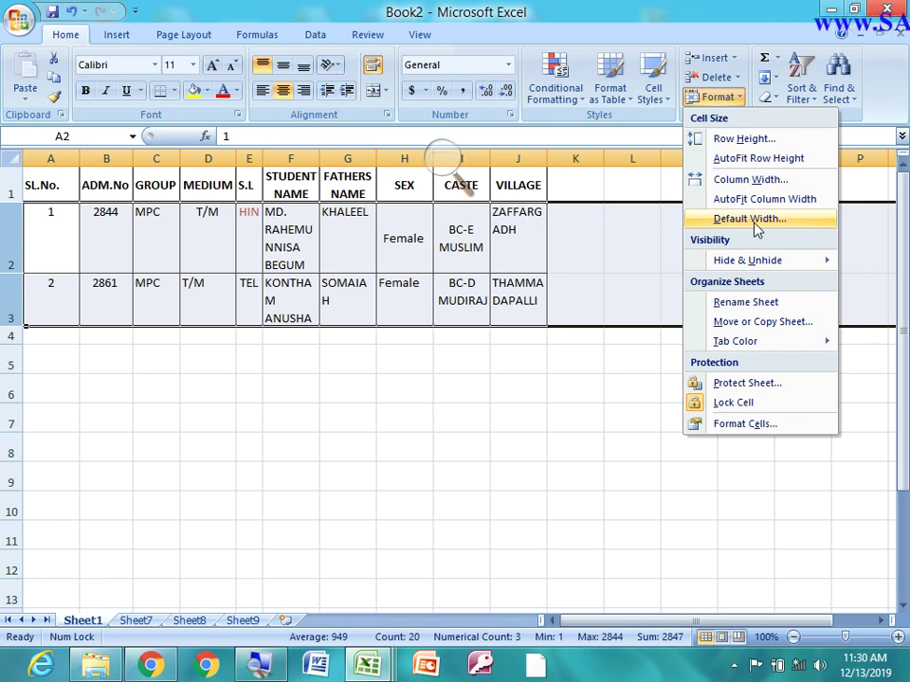
mouse_move(748, 260)
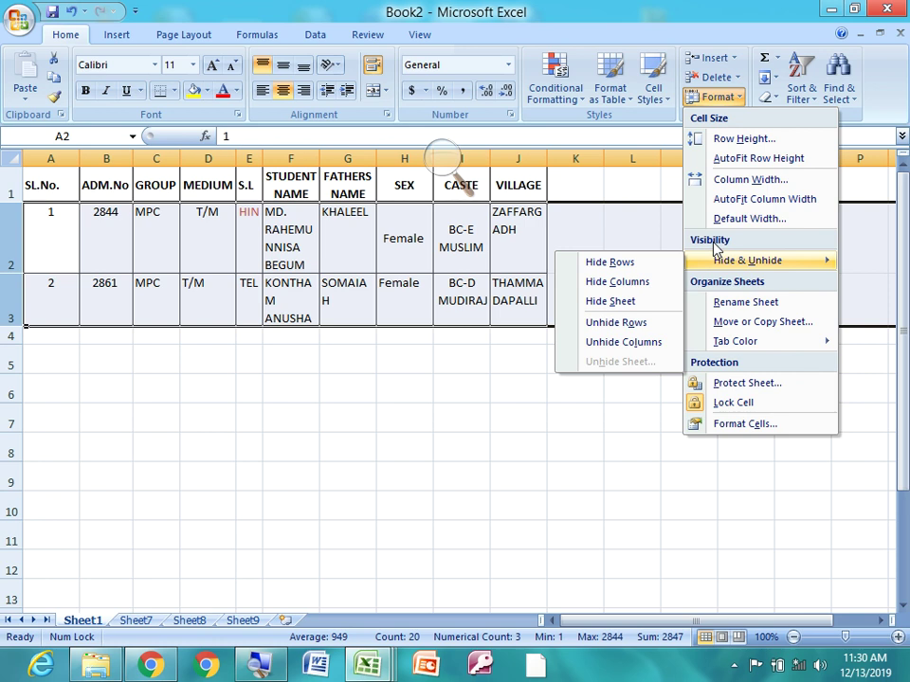
click(272, 237)
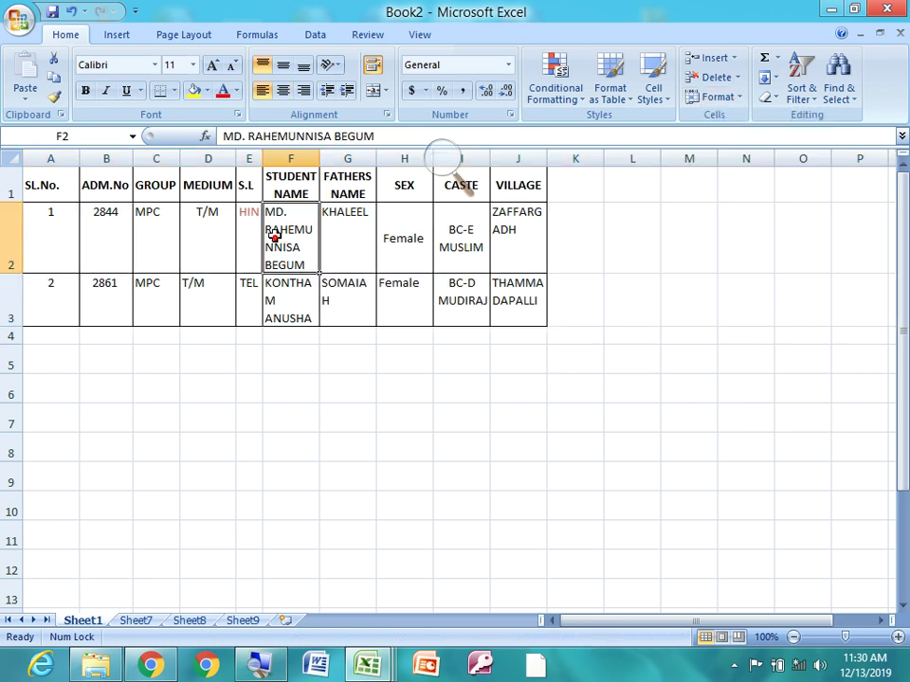
click(290, 167)
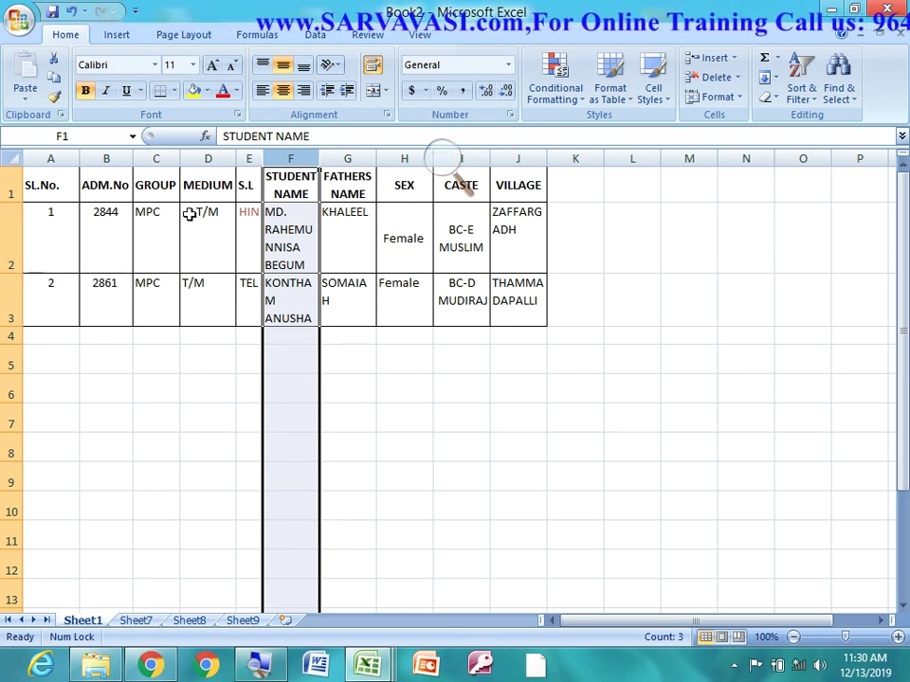
Select the FATHERS NAME and SEX columns G:H and hide them with Hide Columns.
drag(295, 157, 335, 157)
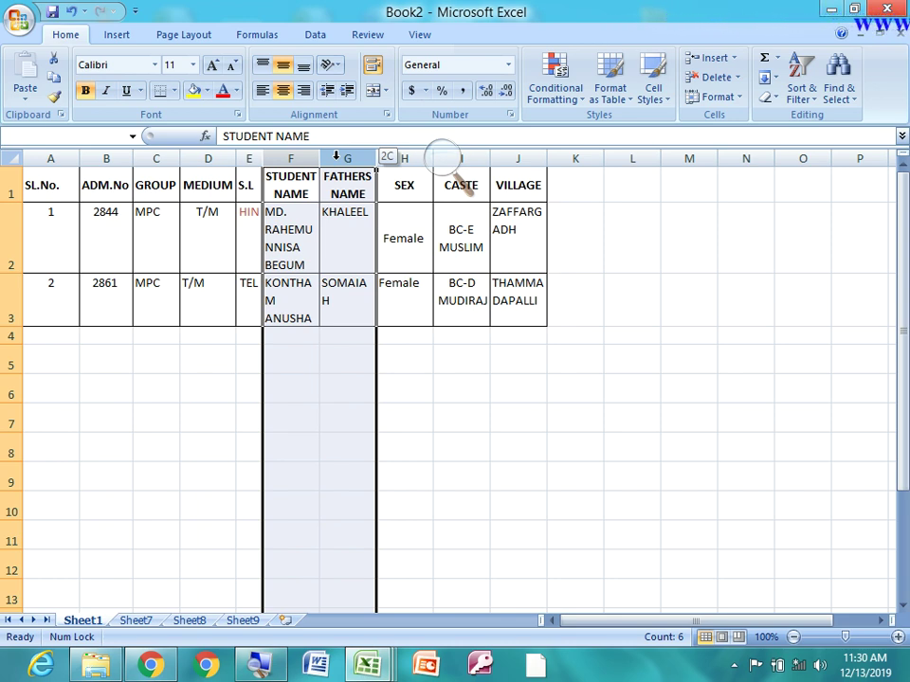
drag(335, 156, 335, 156)
click(297, 197)
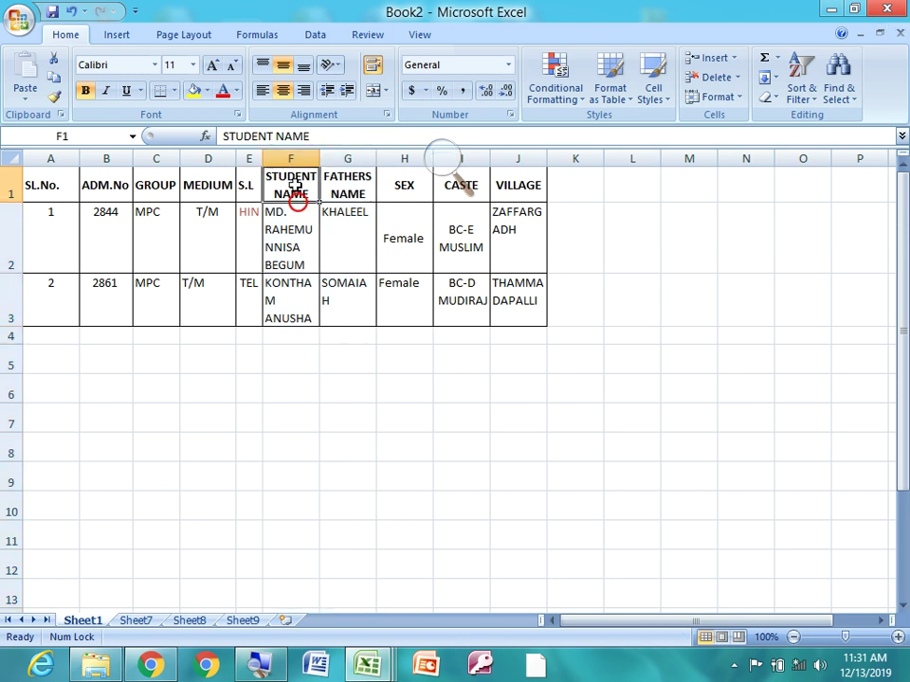
click(335, 151)
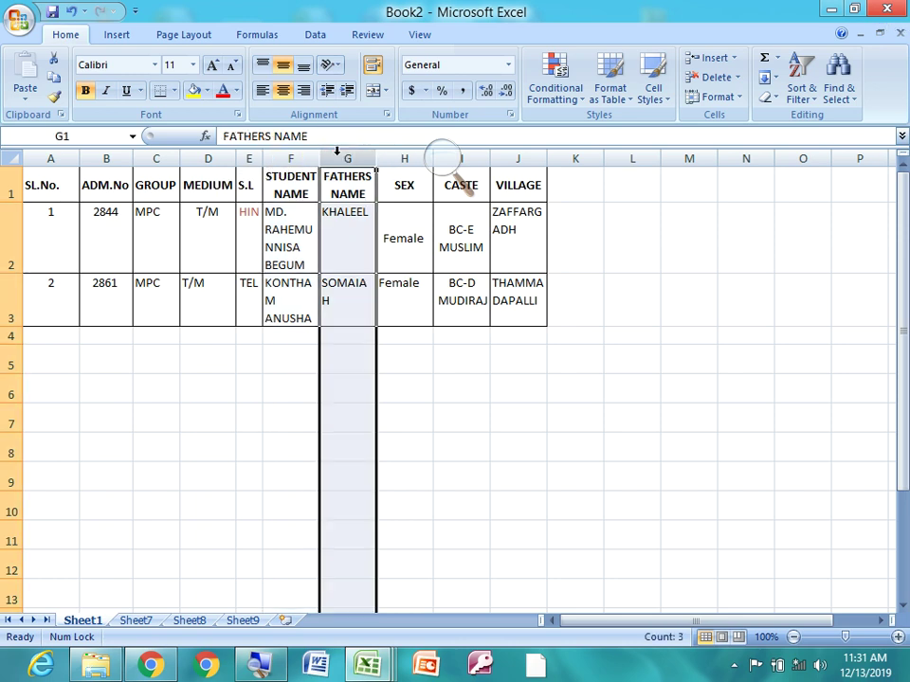
drag(358, 157, 398, 157)
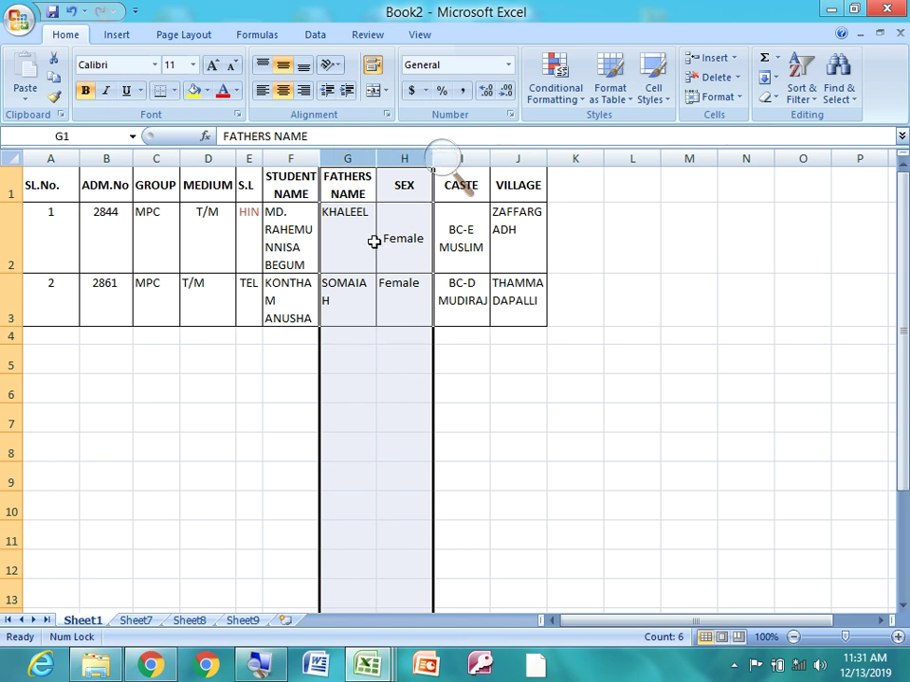
click(729, 96)
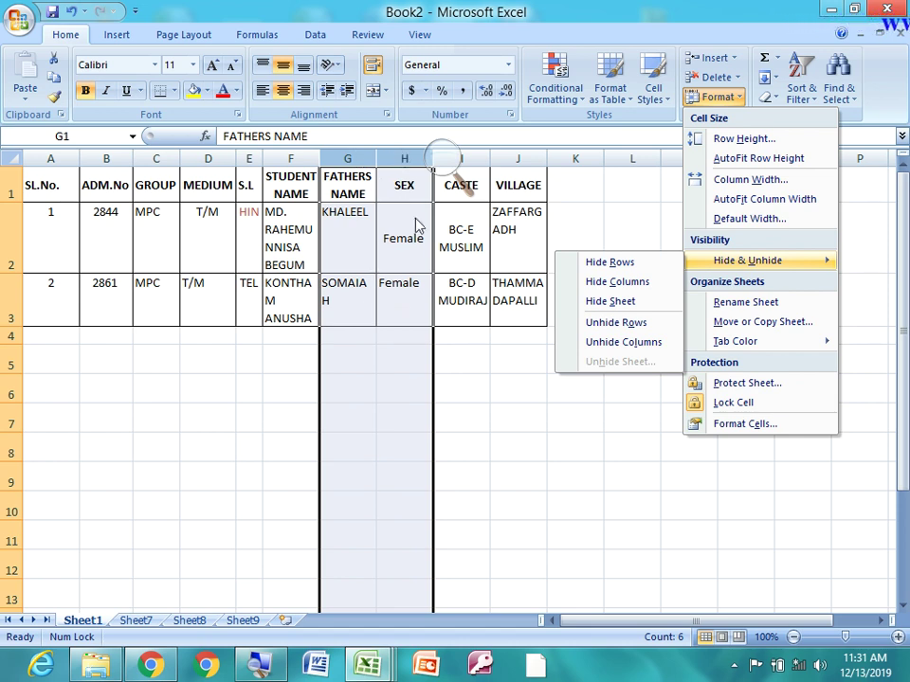
click(608, 281)
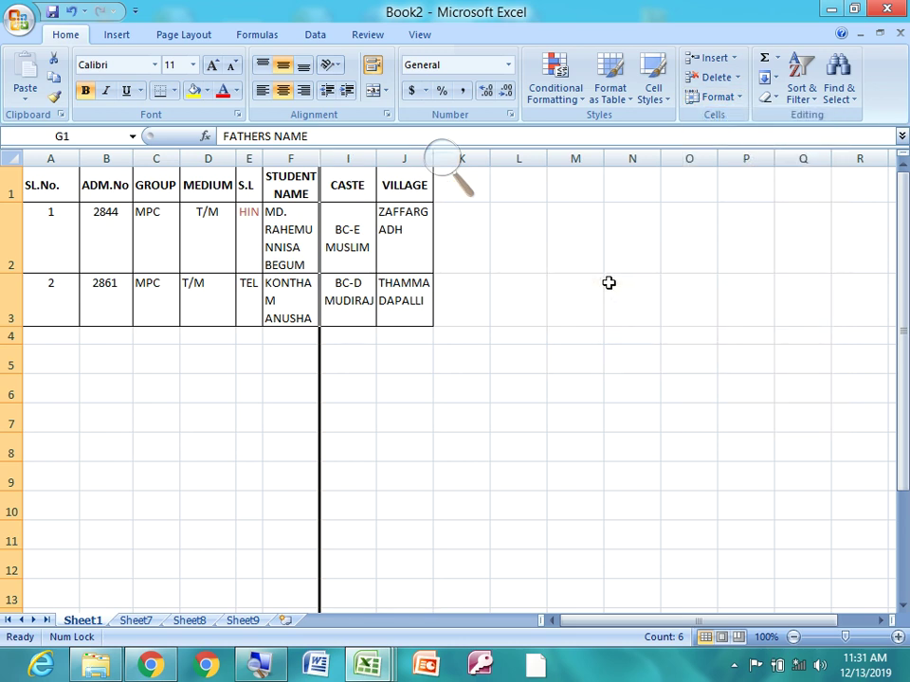
Unhide columns G and H so FATHERS NAME and SEX reappear.
click(733, 98)
mouse_move(748, 261)
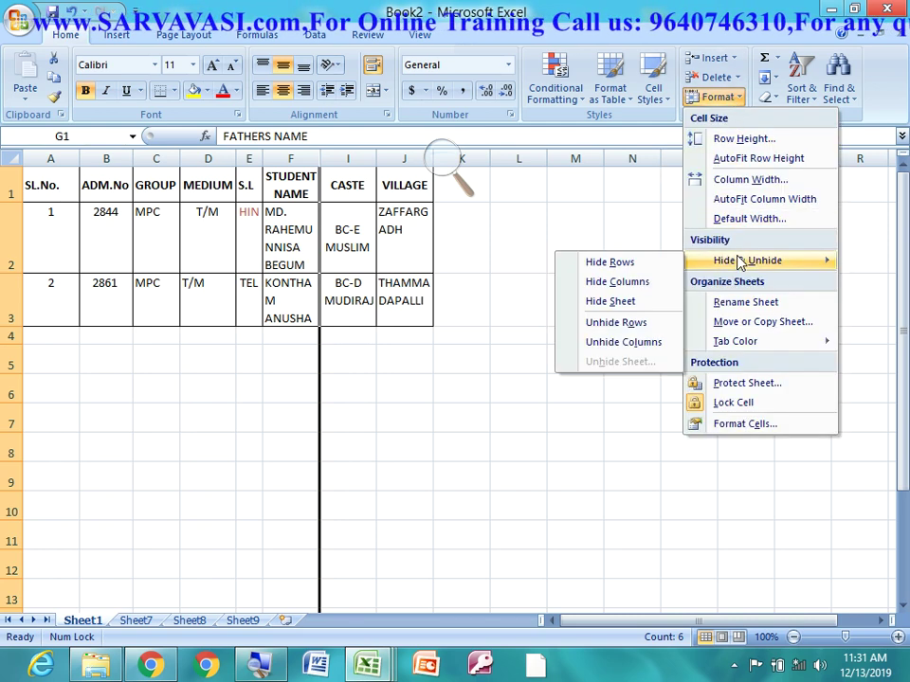
click(633, 345)
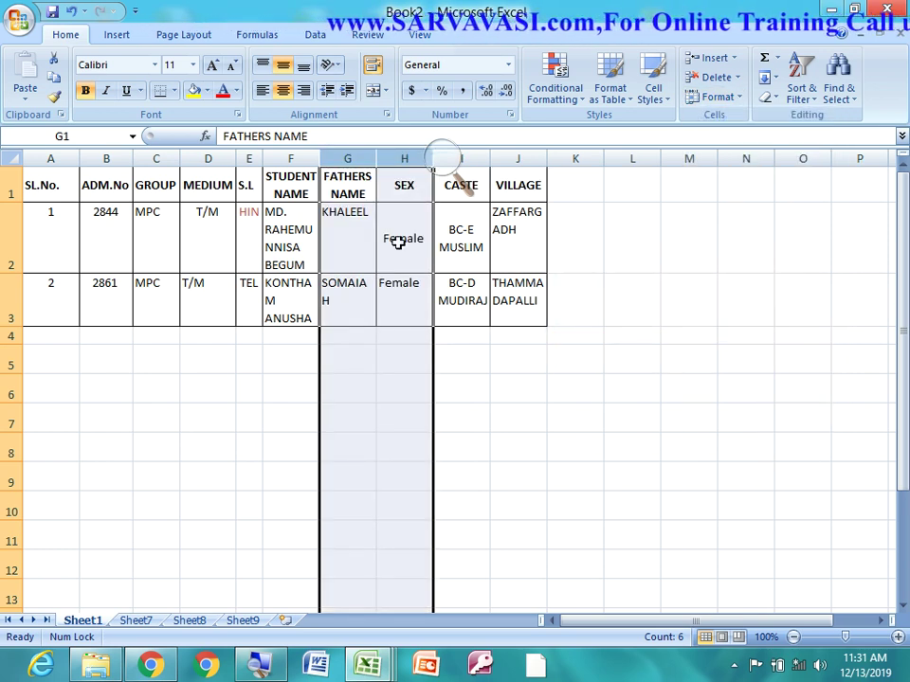
click(11, 242)
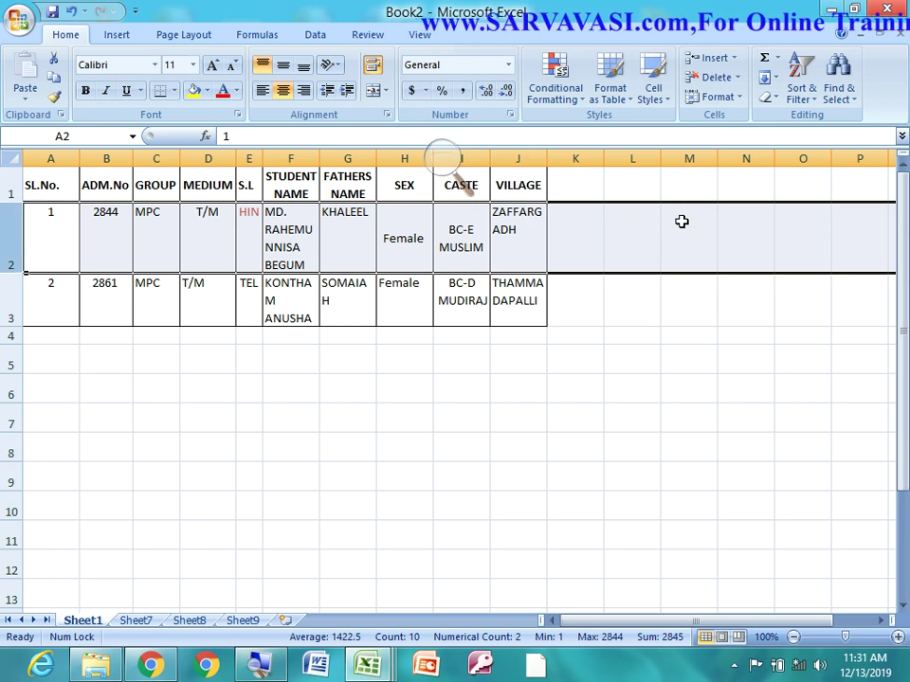
Hide row 2 with the first student's record, then unhide it with Unhide Rows.
click(718, 96)
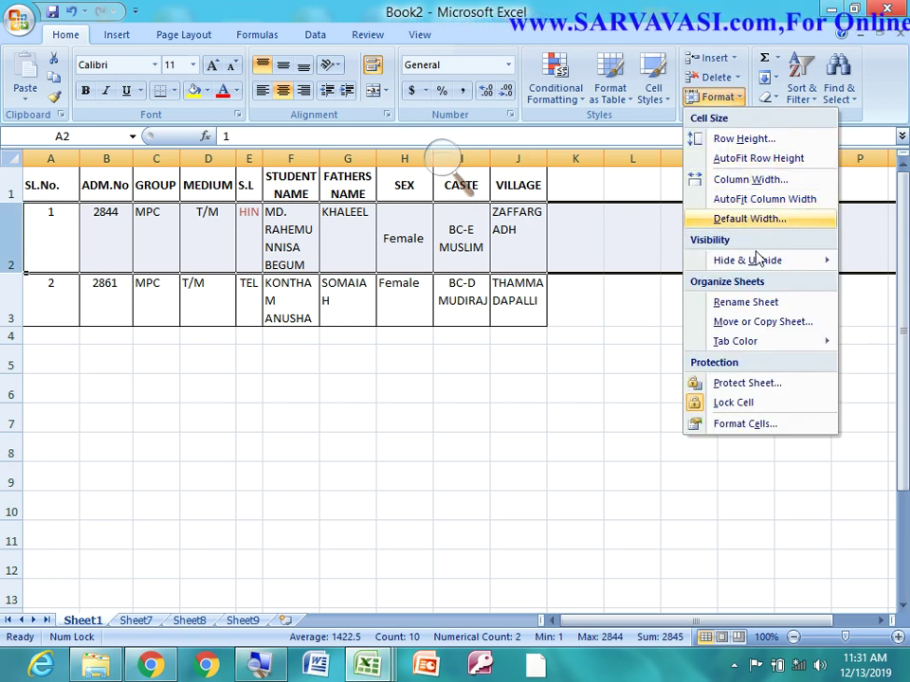
click(645, 264)
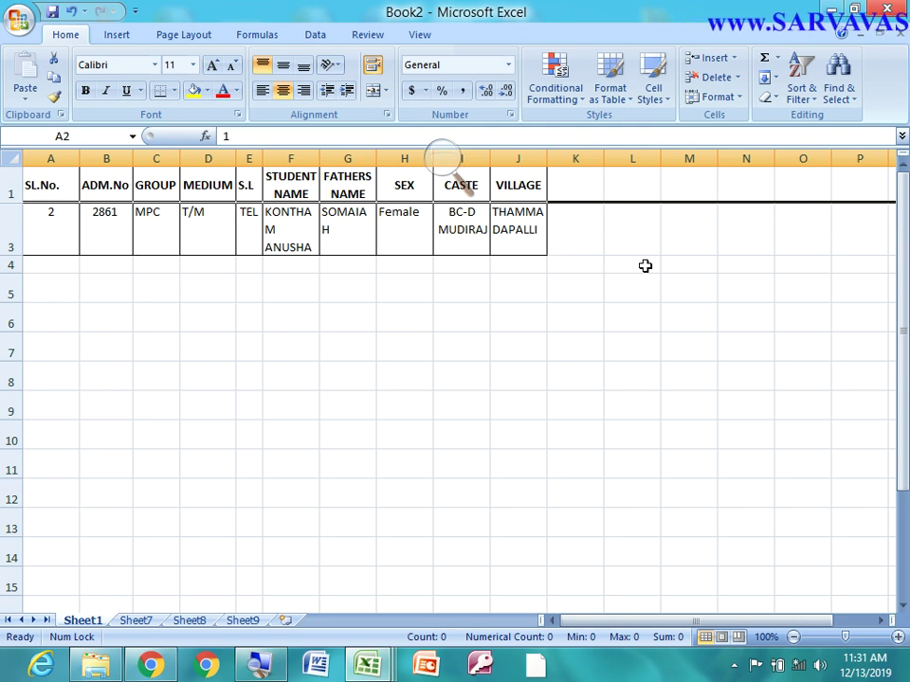
click(717, 97)
mouse_move(748, 260)
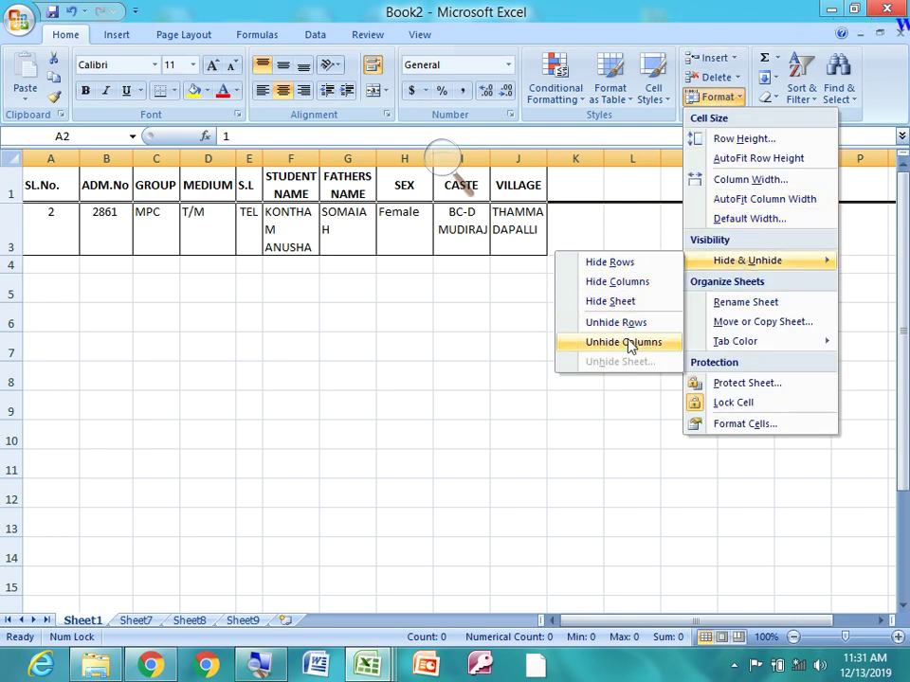
click(638, 328)
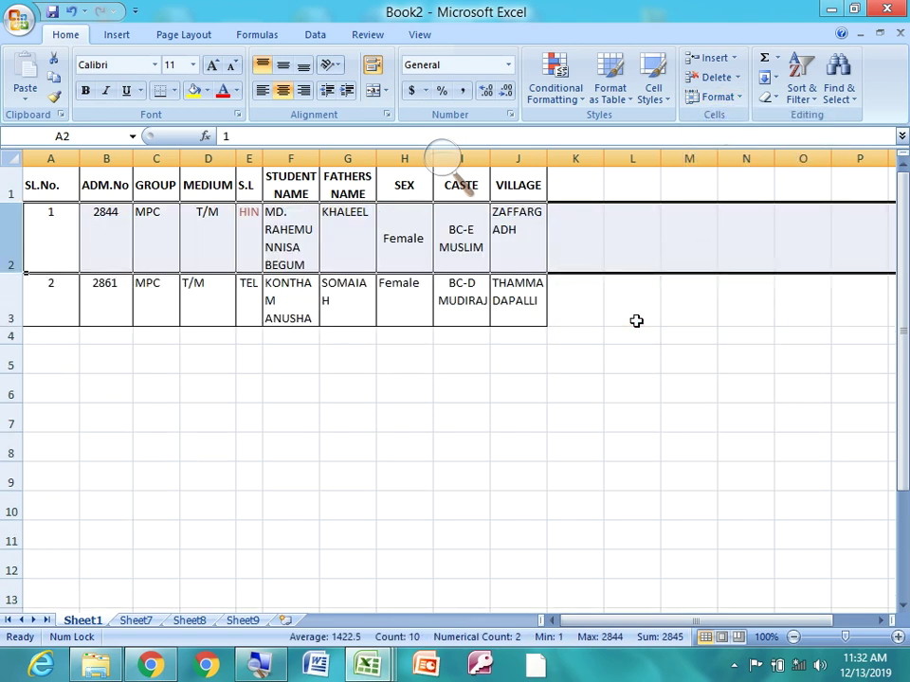
click(745, 99)
mouse_move(748, 260)
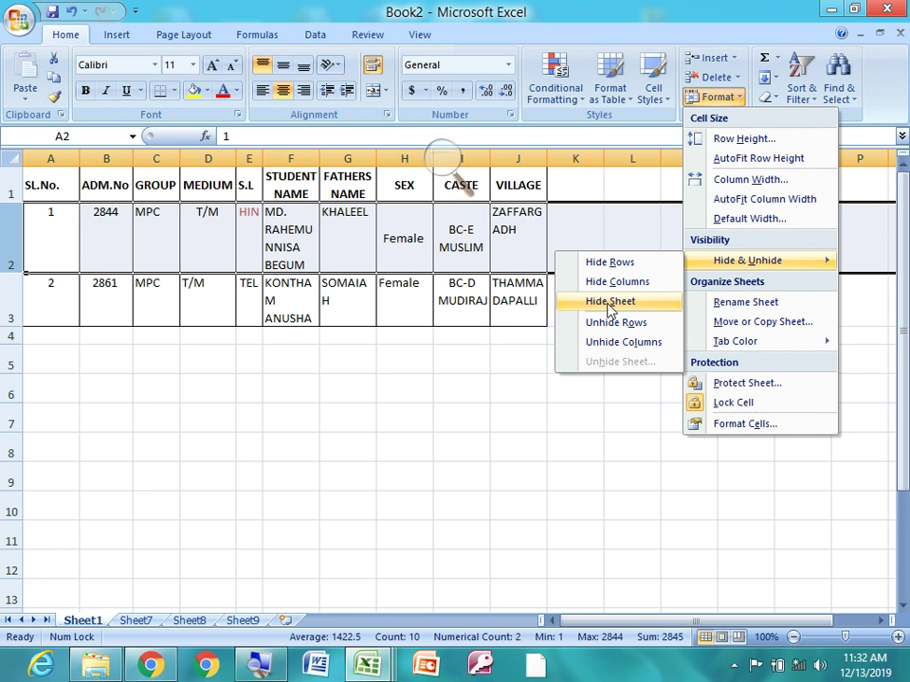
Hide Sheet1, leaving Sheet7, Sheet8 and Sheet9 visible.
click(608, 303)
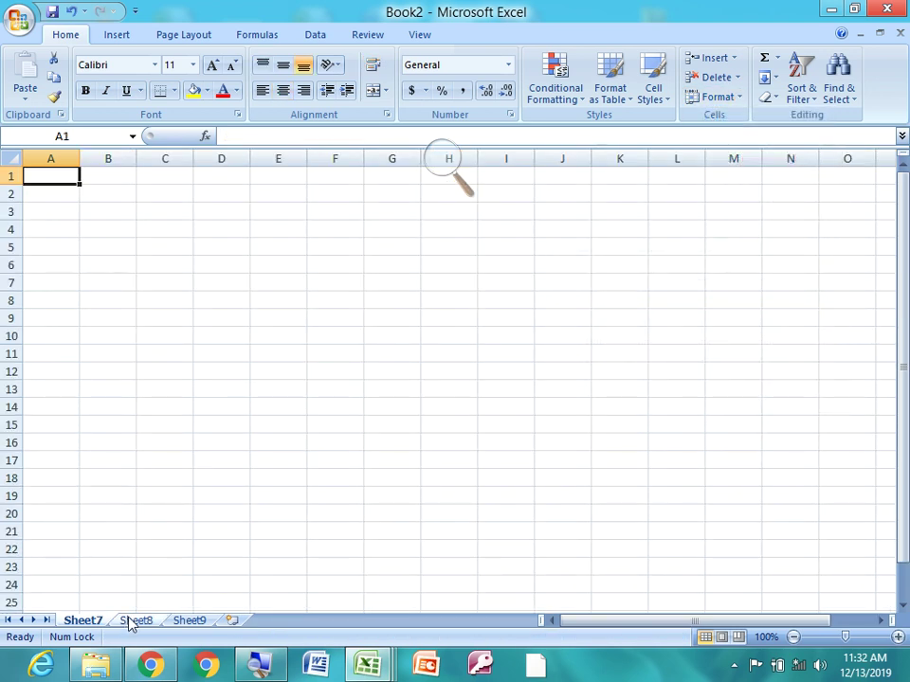
click(188, 621)
click(91, 621)
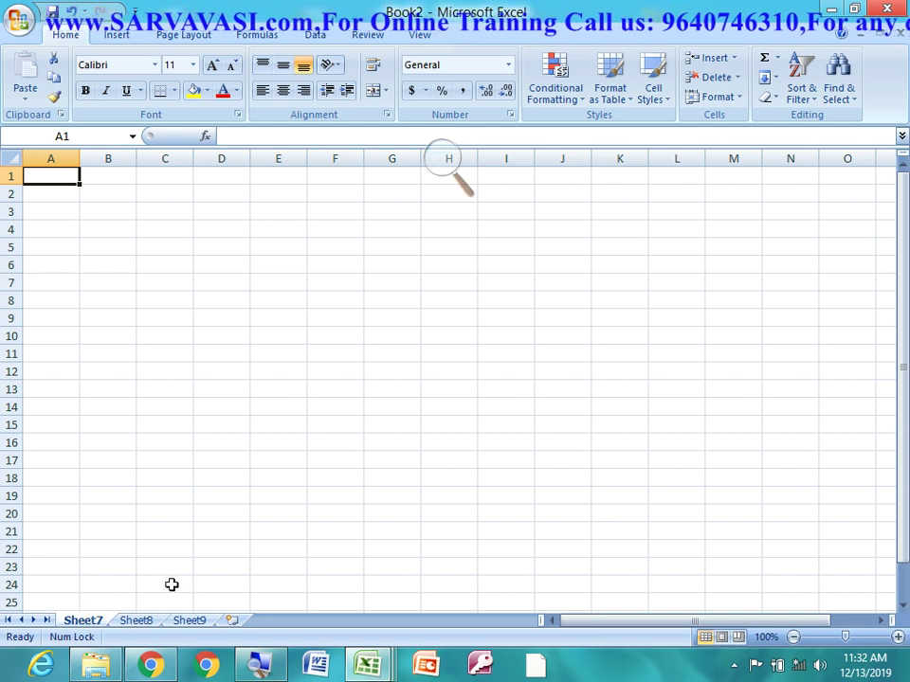
Unhide Sheet1 by choosing it from the Unhide Sheet list.
click(716, 97)
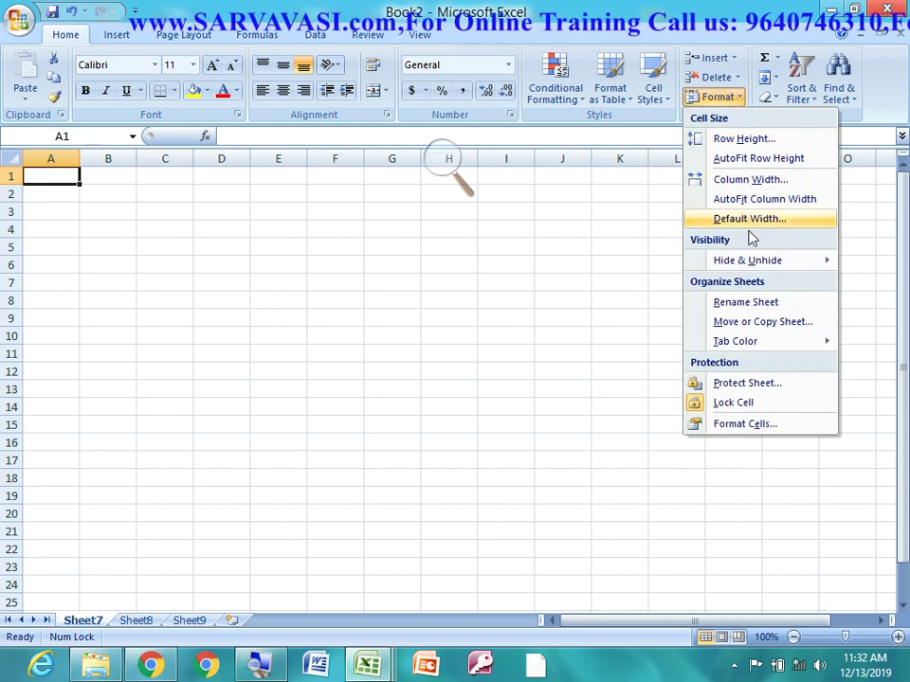
mouse_move(748, 260)
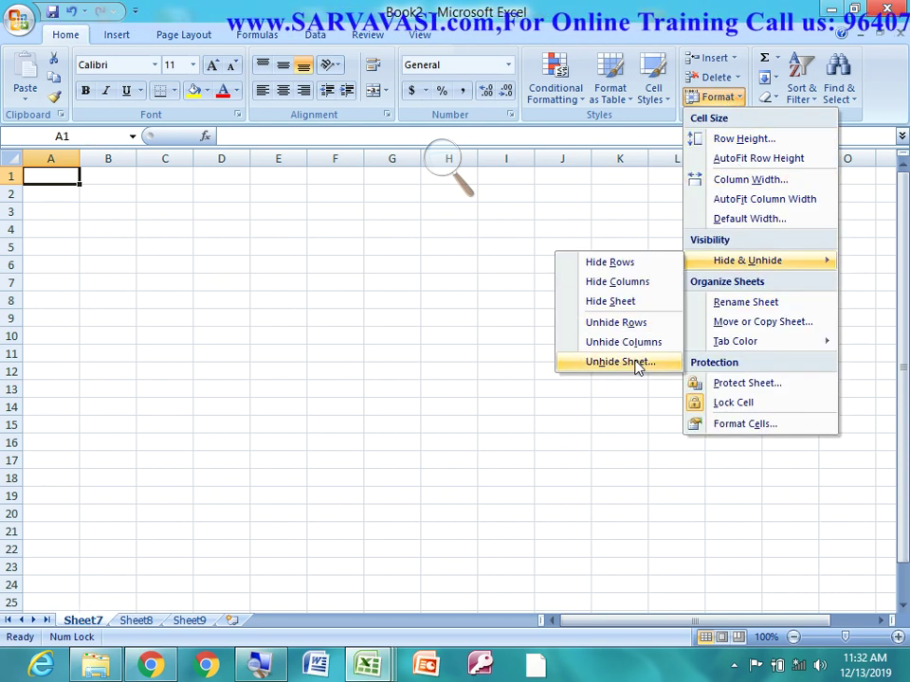
click(636, 363)
click(529, 174)
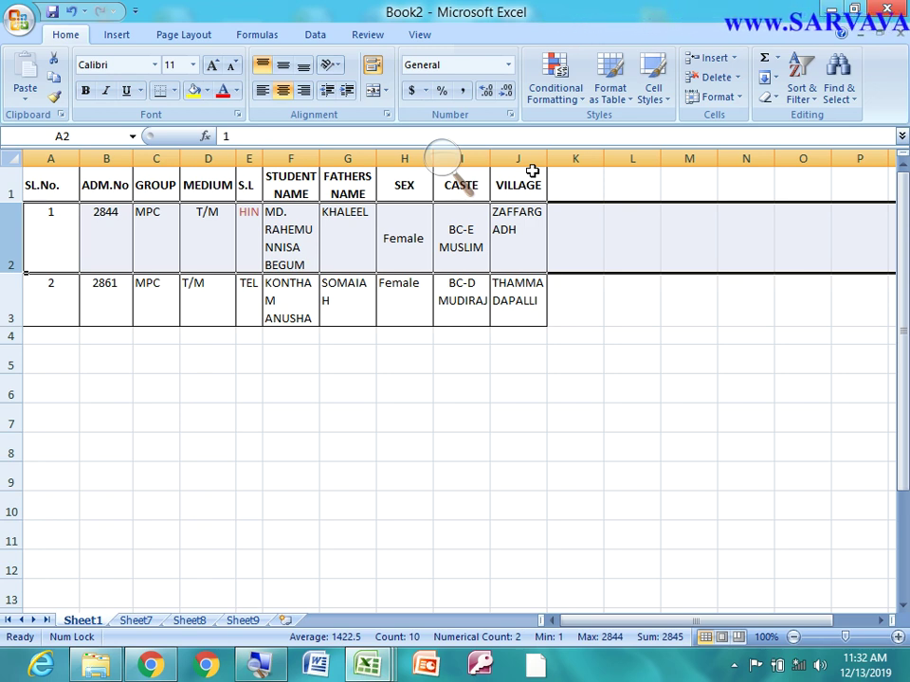
Hide the FATHERS NAME column G on its own.
click(350, 155)
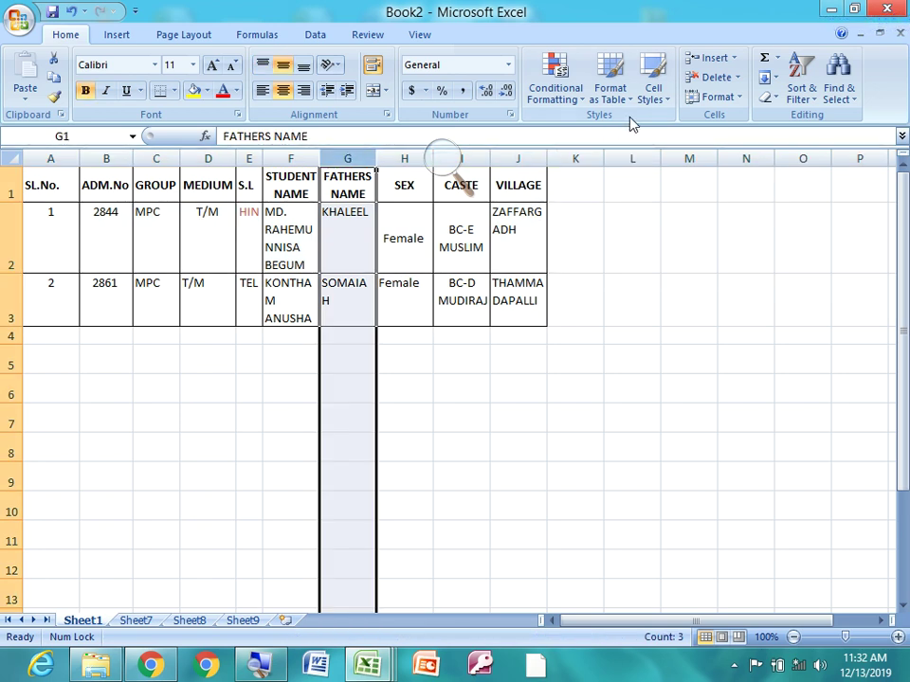
click(715, 98)
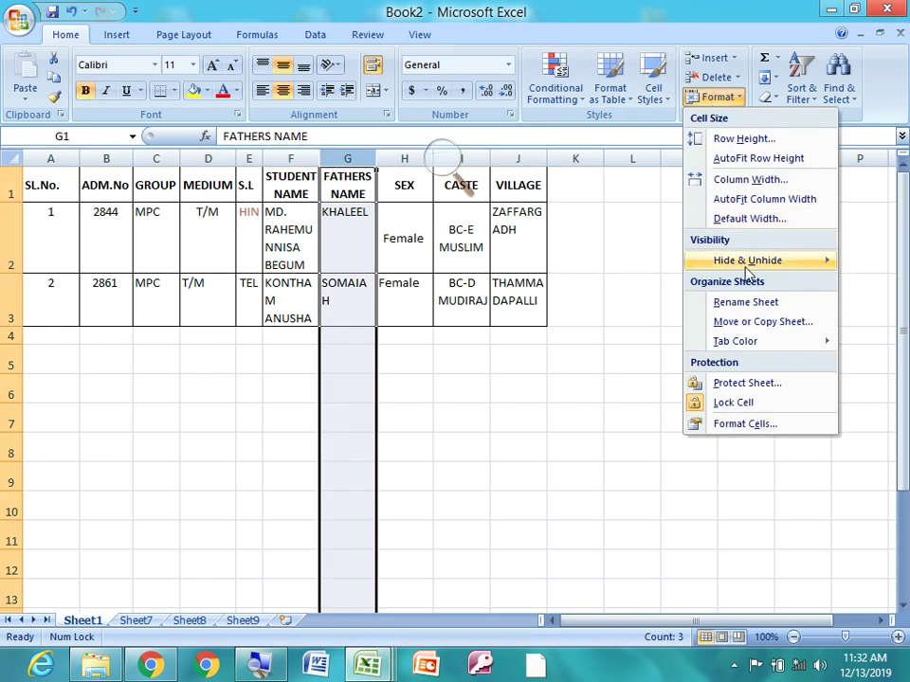
mouse_move(749, 261)
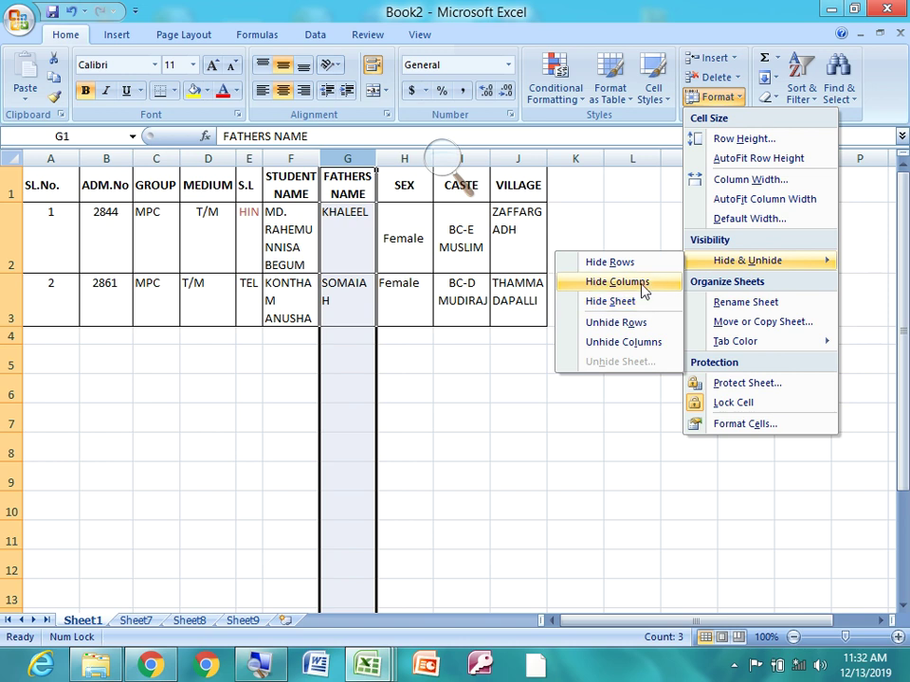
click(642, 284)
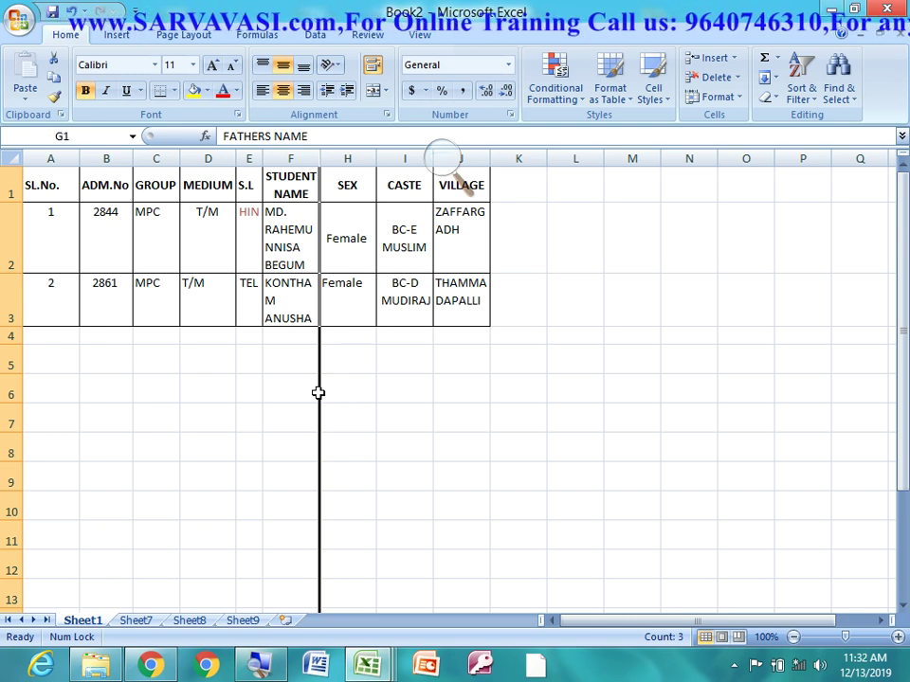
Select the cells on either side of column G and unhide it between STUDENT NAME and SEX.
click(764, 459)
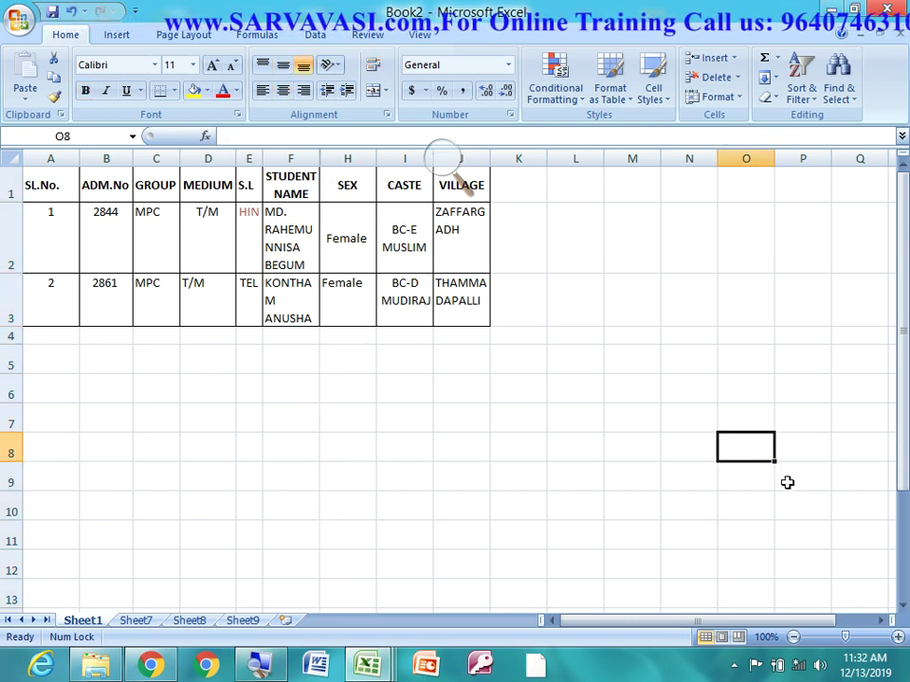
click(248, 359)
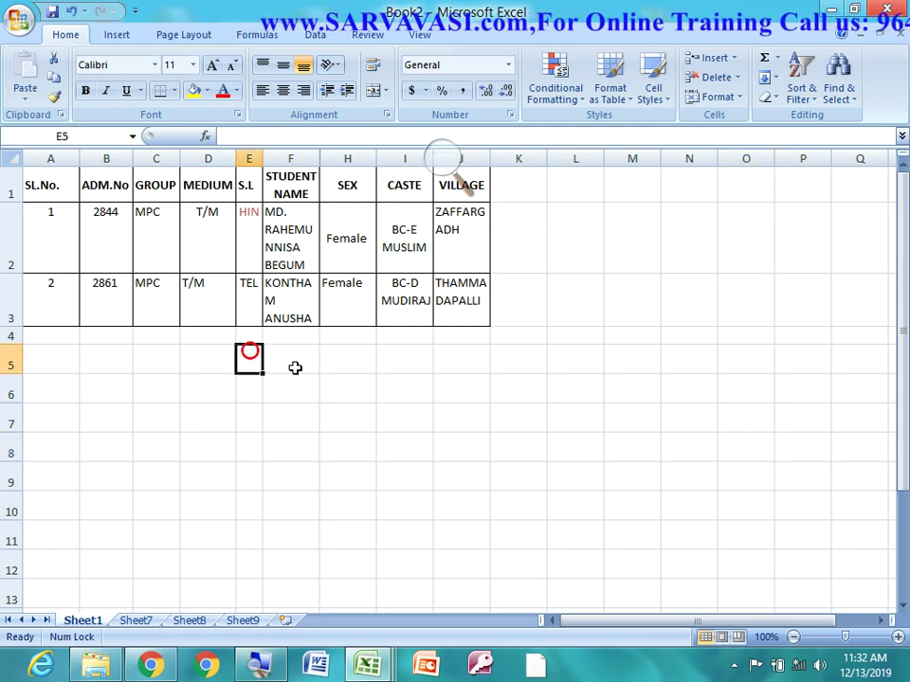
click(277, 359)
click(716, 98)
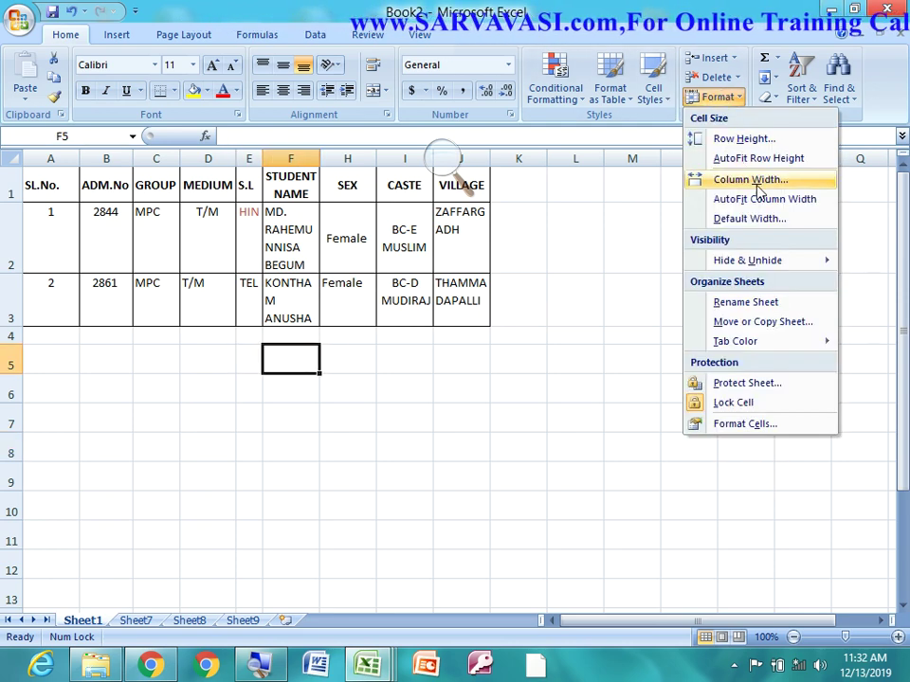
mouse_move(748, 260)
click(636, 345)
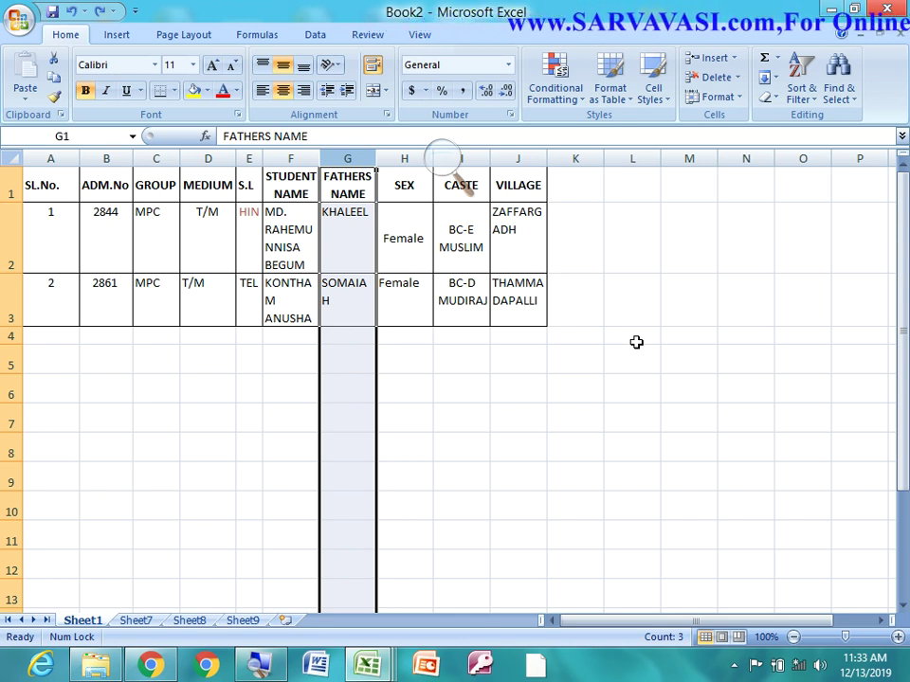
click(13, 253)
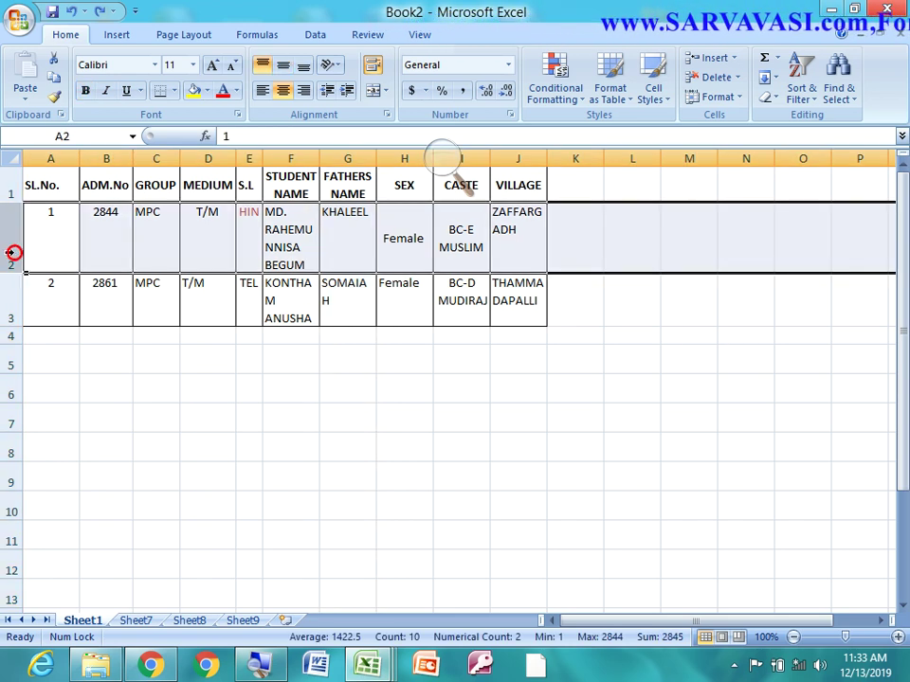
Hide row 2 holding the first student's record.
click(720, 98)
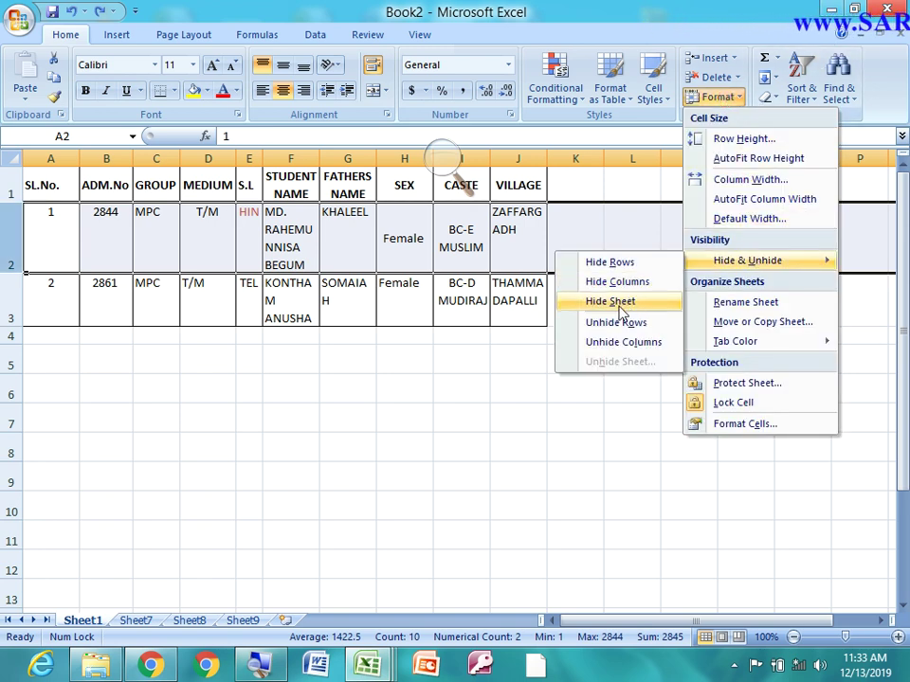
click(648, 264)
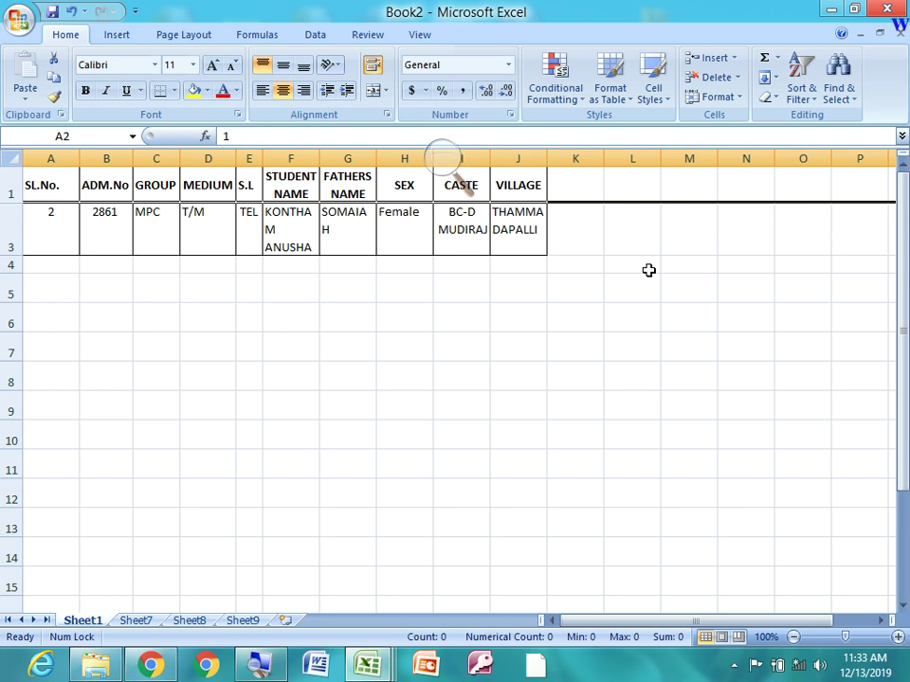
click(589, 482)
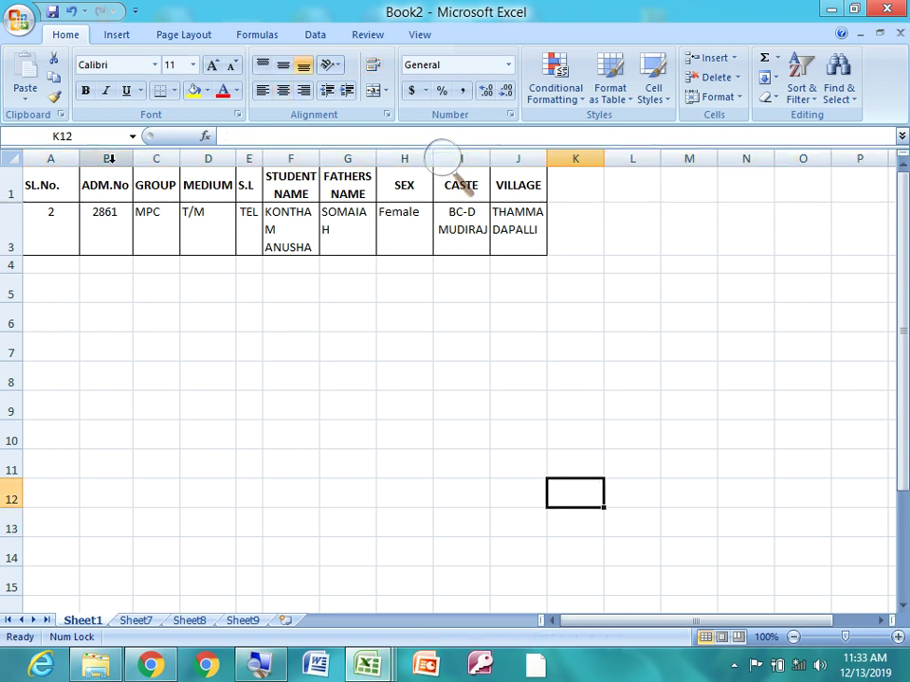
Restore the hidden row 2 with Unhide Rows and Ctrl+Z so both records show.
click(73, 225)
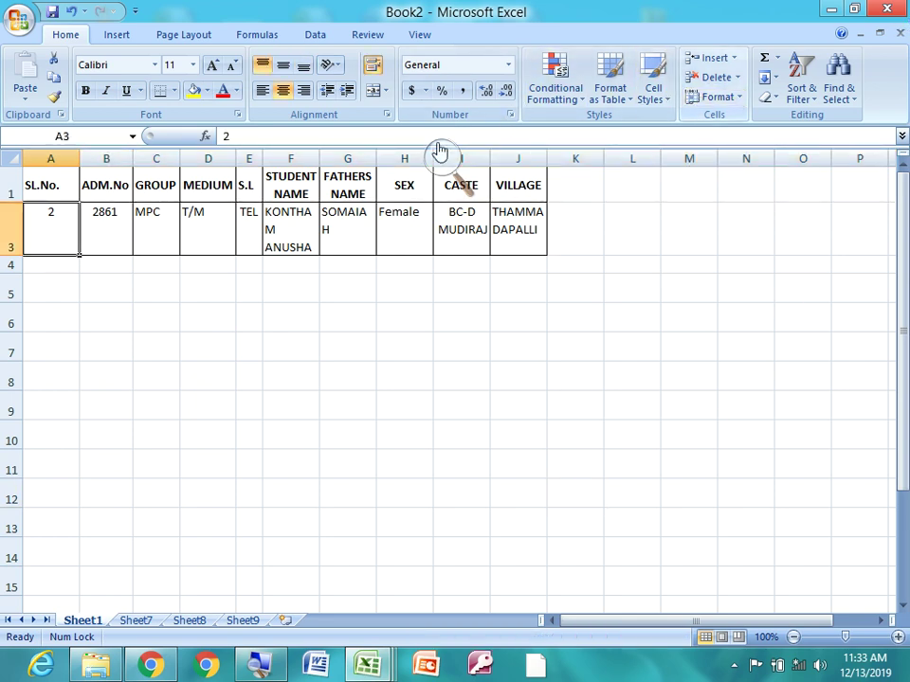
click(8, 216)
click(717, 97)
mouse_move(748, 260)
click(641, 328)
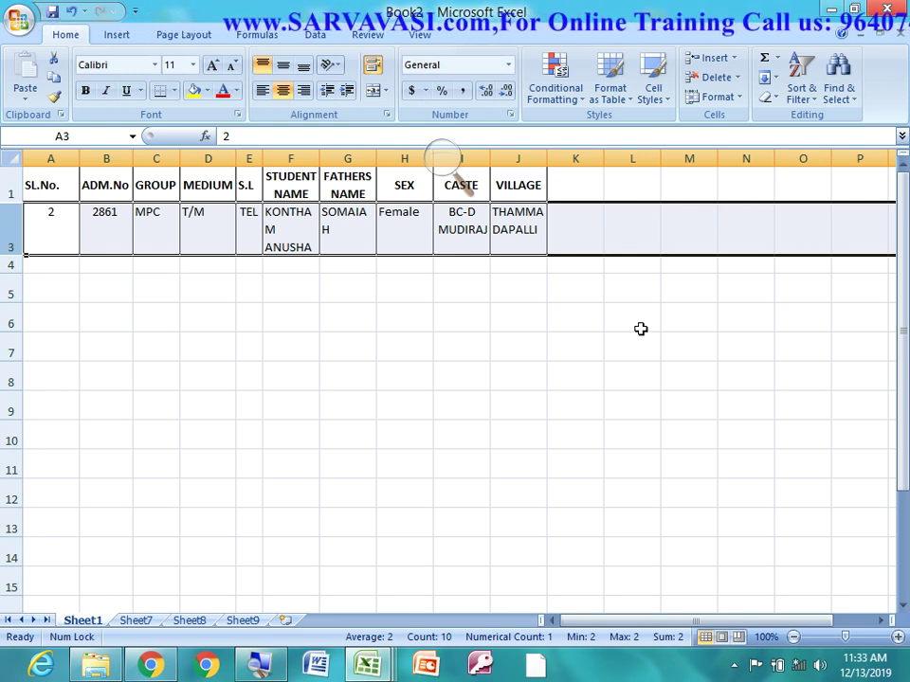
key(ctrl+z)
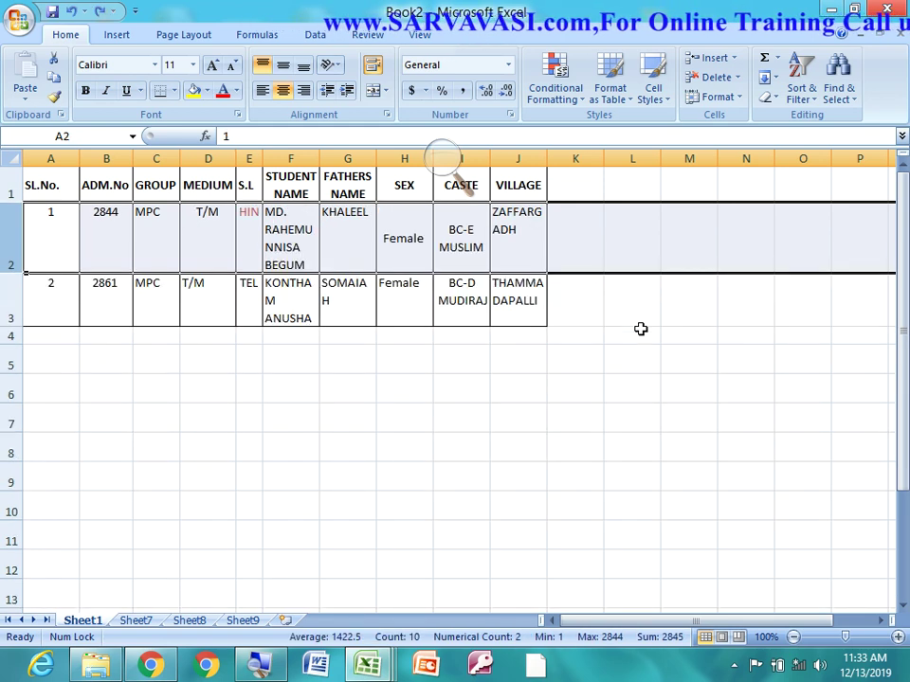
click(641, 332)
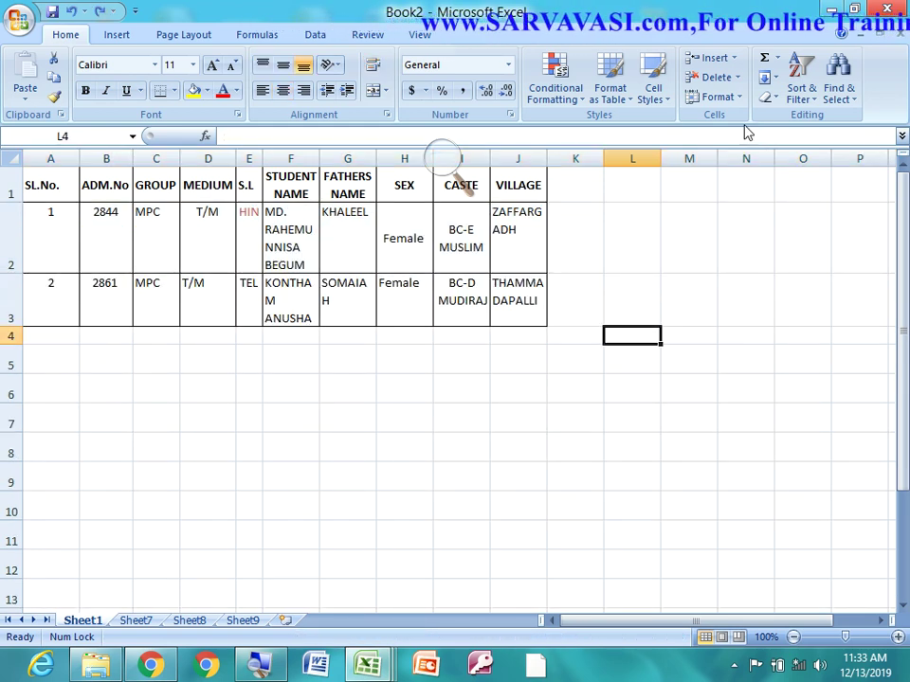
click(716, 96)
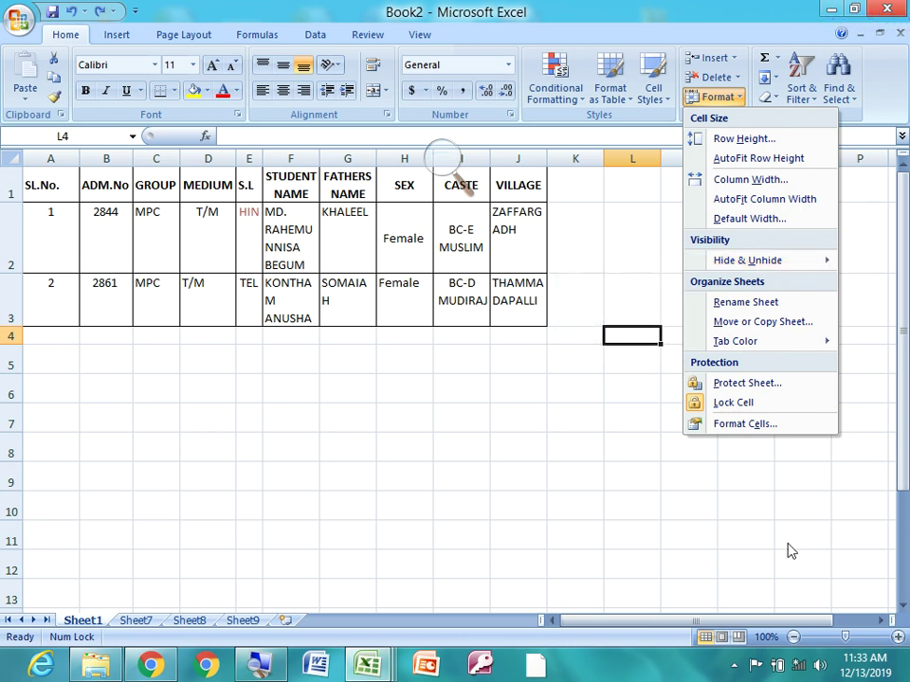
click(736, 668)
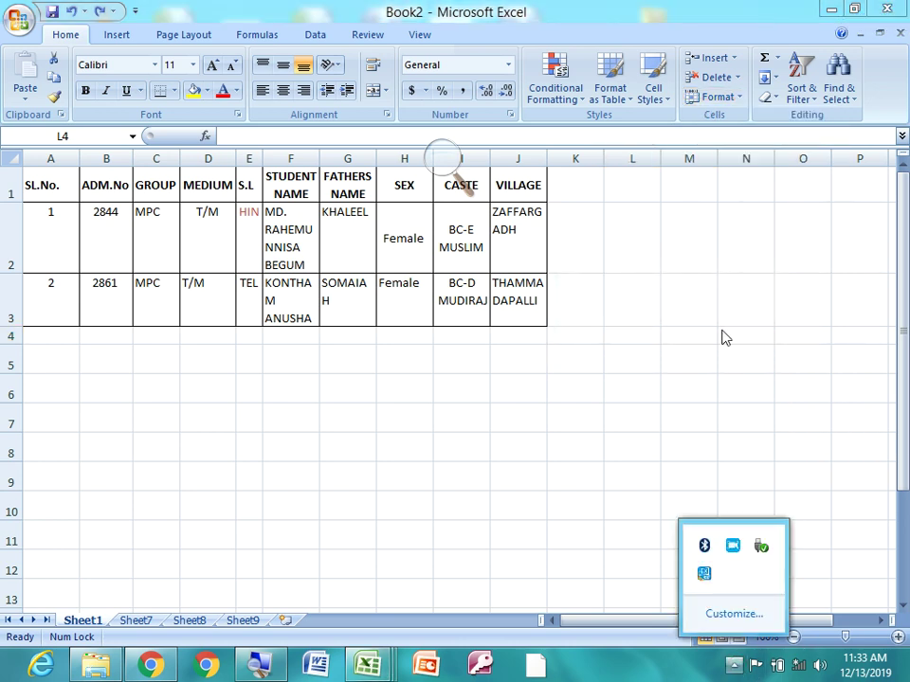
click(718, 97)
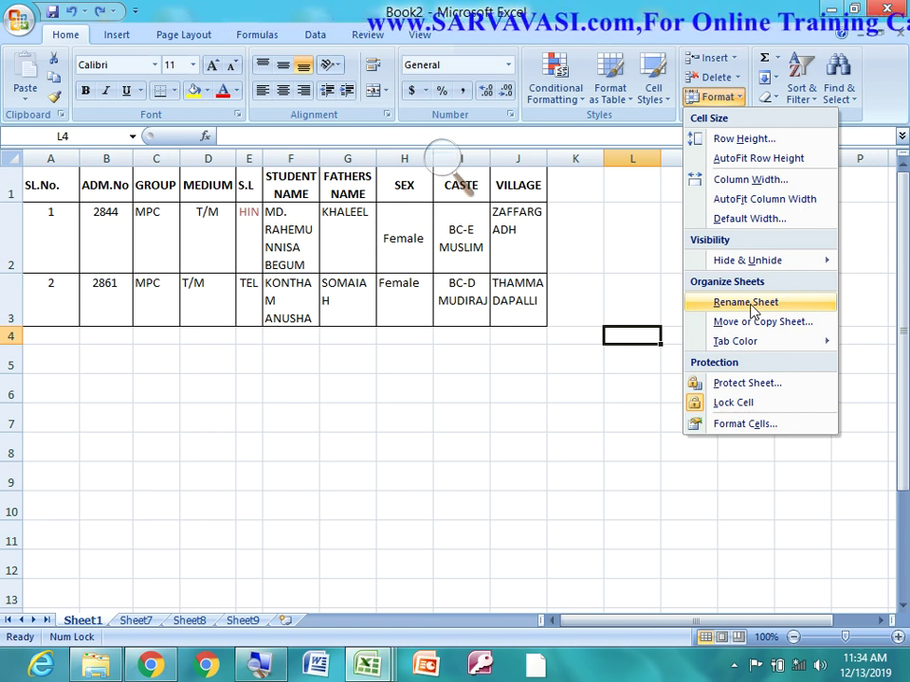
mouse_move(735, 341)
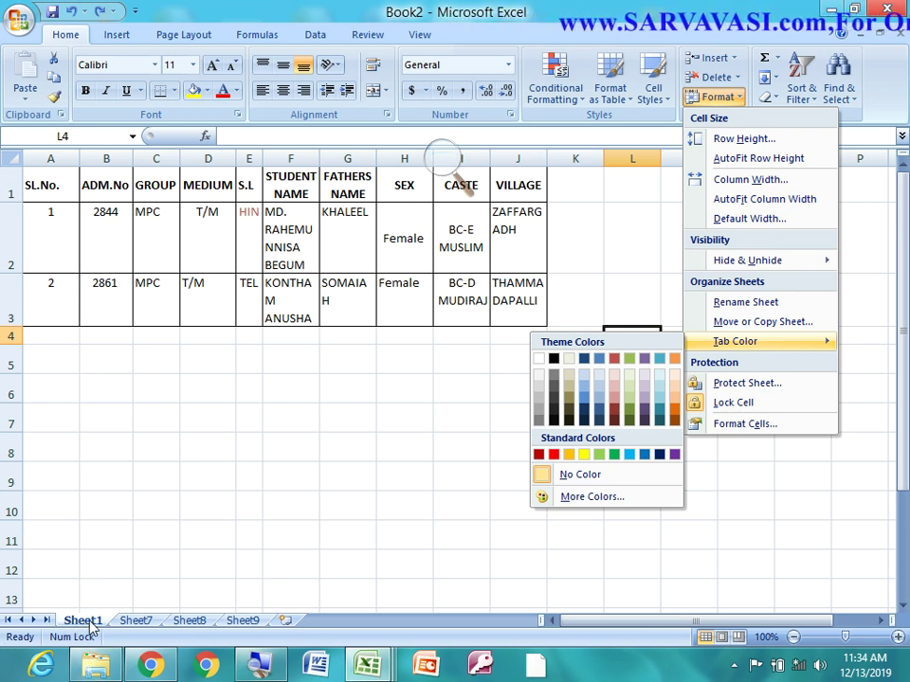
click(161, 534)
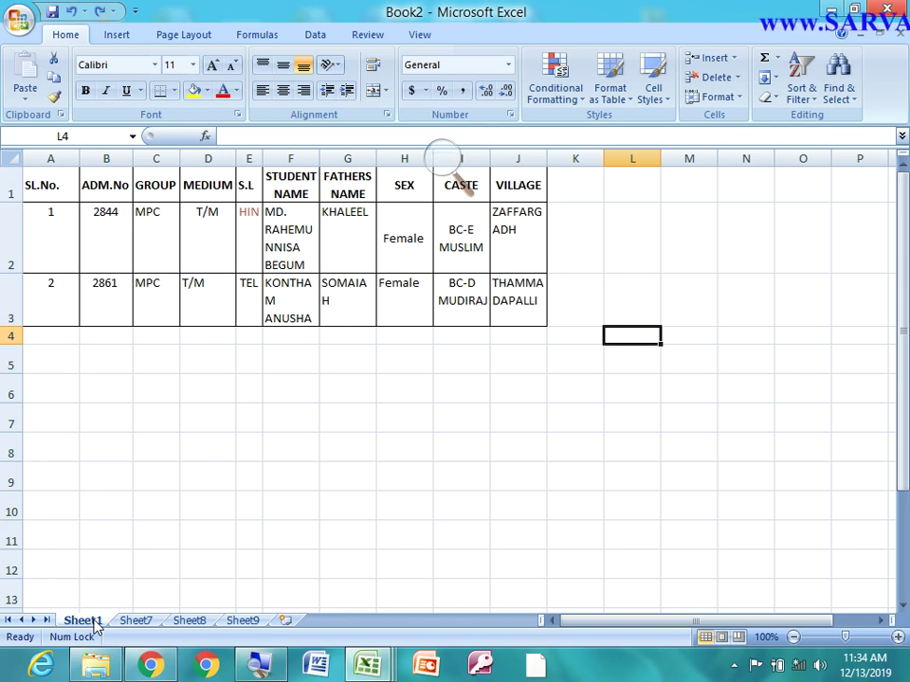
Rename Sheet1 to 'student' through Format > Rename Sheet.
click(743, 106)
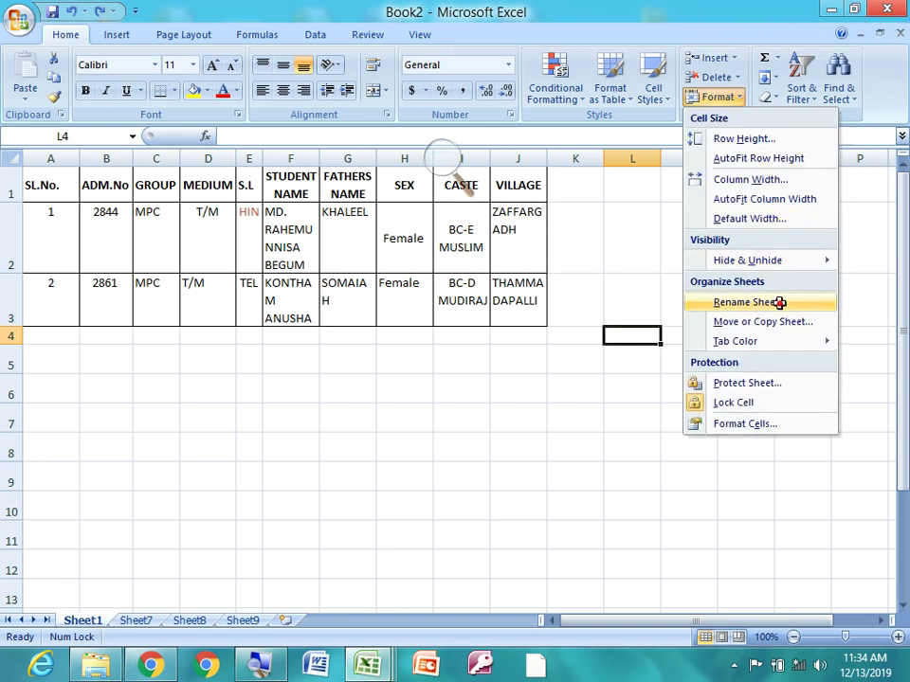
click(777, 302)
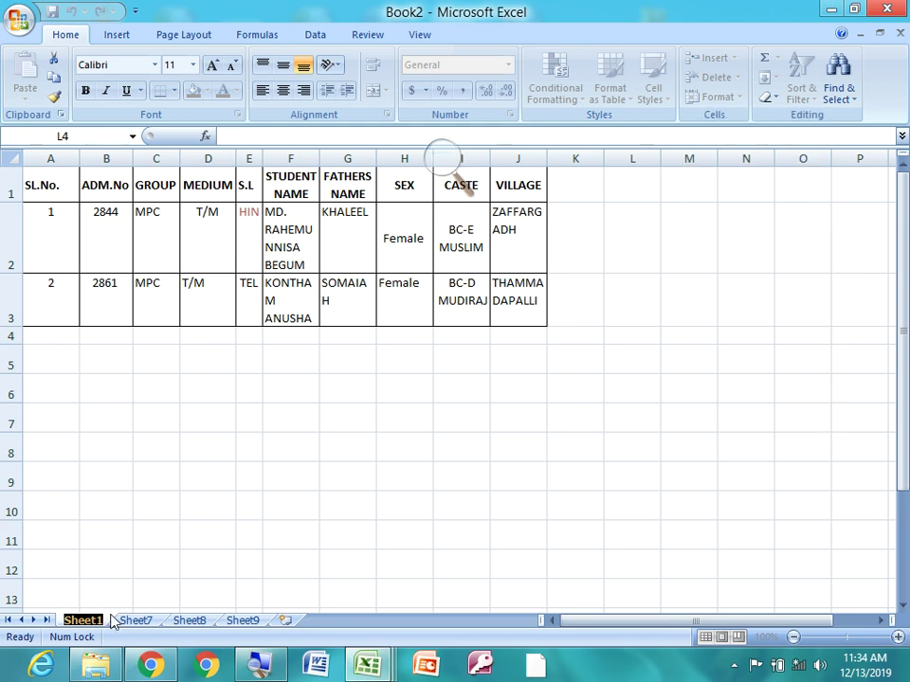
key(BackSpace)
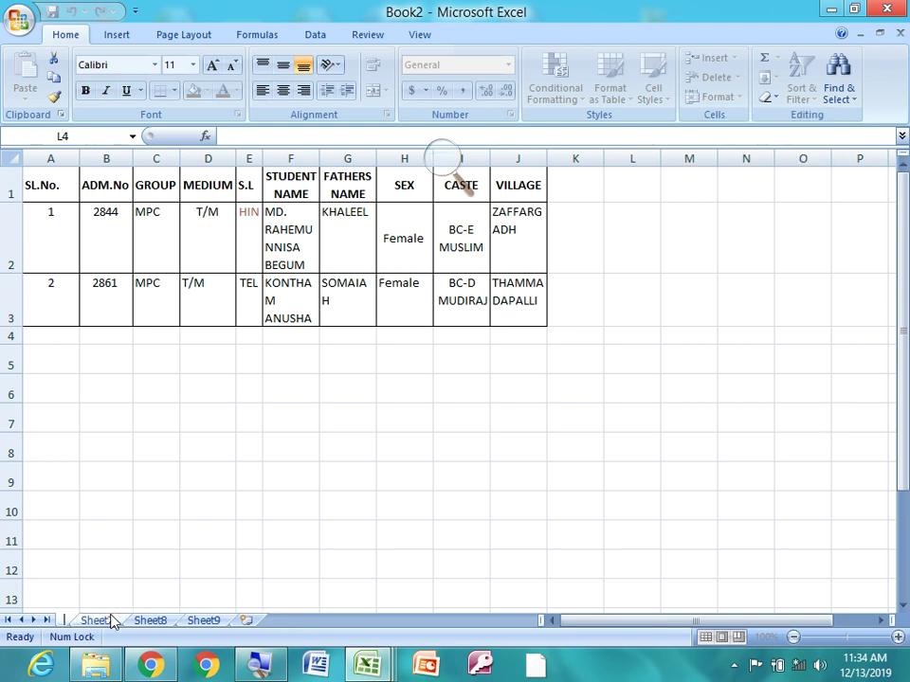
text(student)
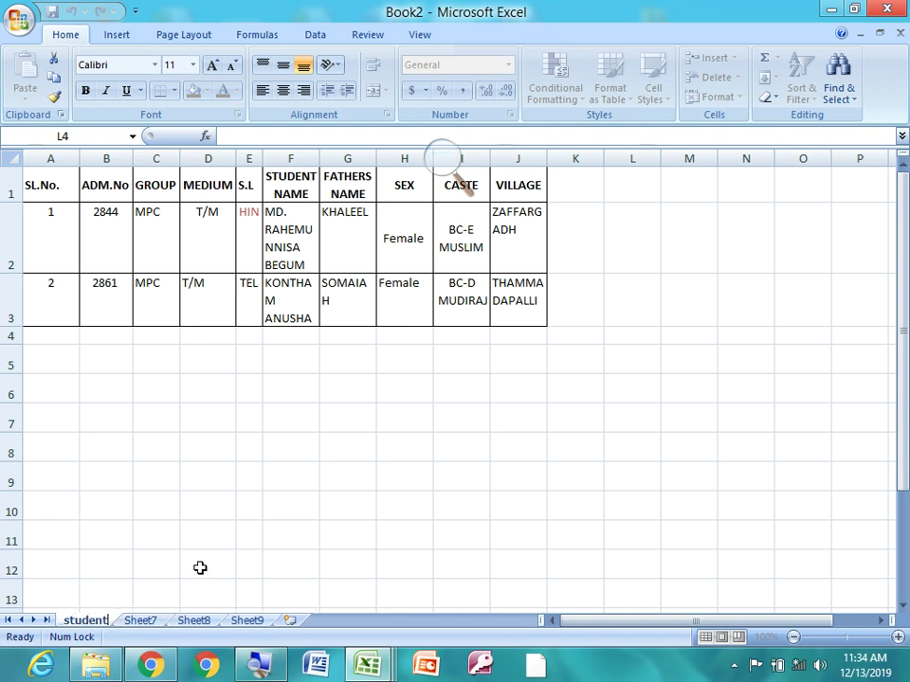
click(217, 534)
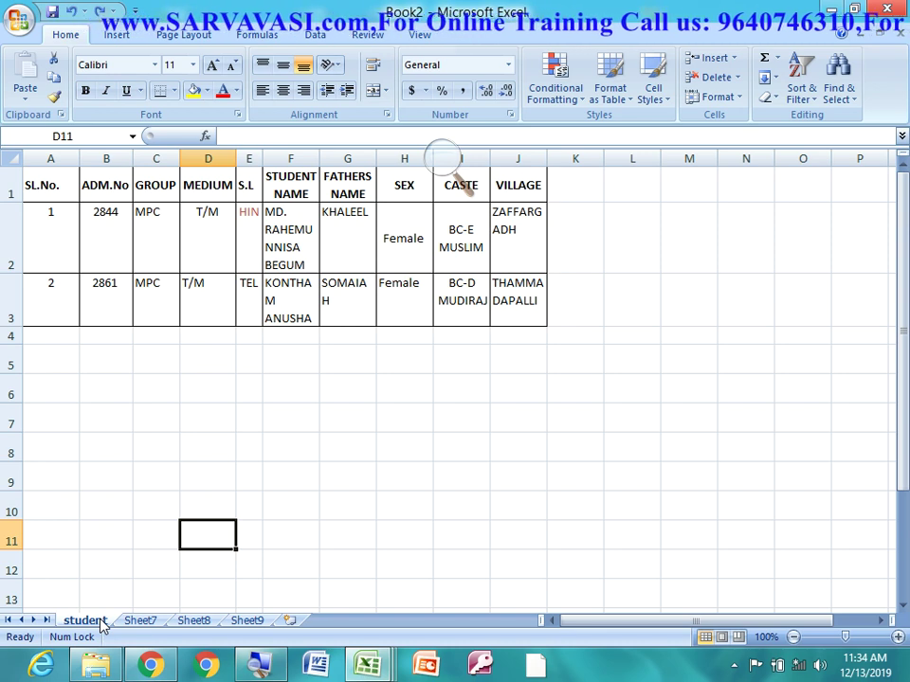
Look through the Sheet7 and Sheet8 tabs, then return to the student sheet.
click(134, 622)
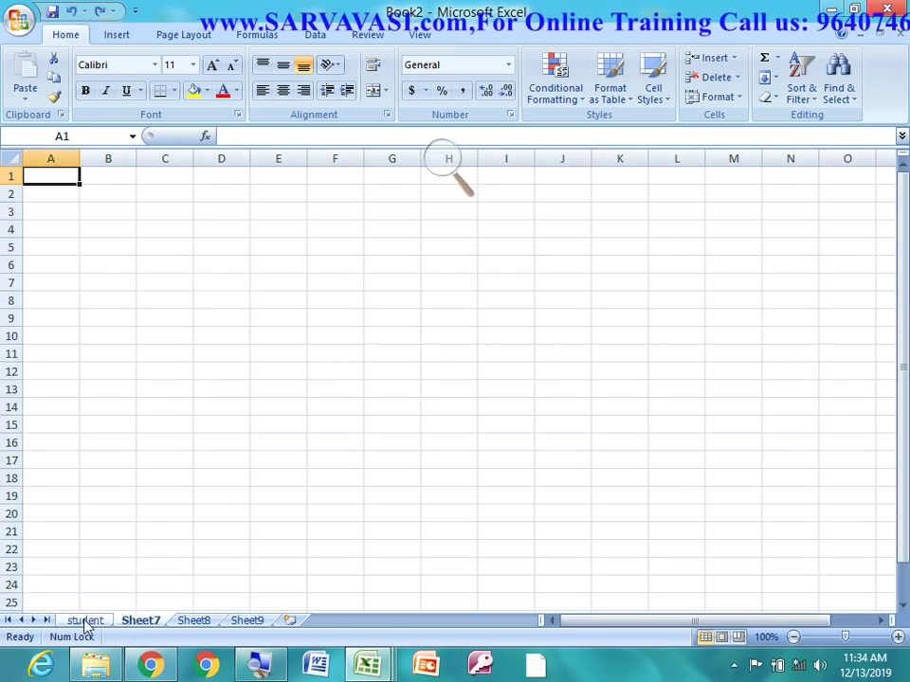
click(88, 621)
click(144, 623)
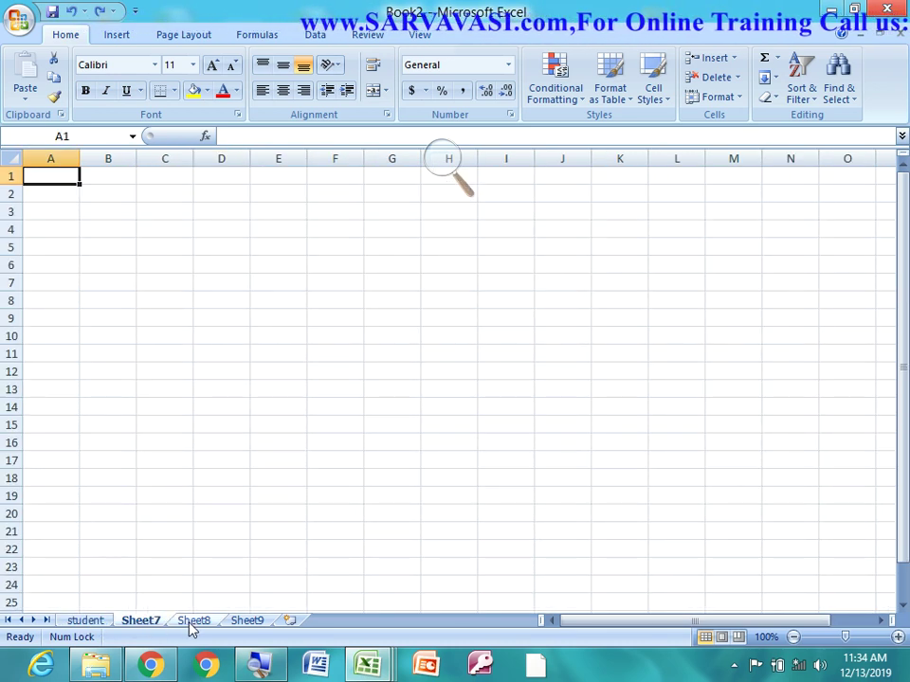
click(192, 623)
click(83, 622)
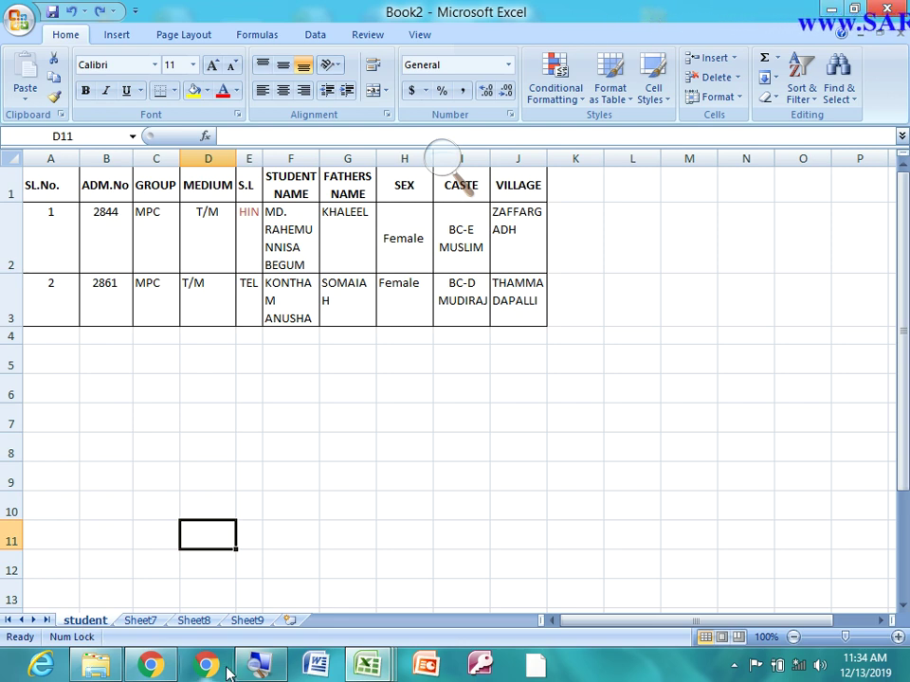
Rename the student sheet tab to 'ename' directly on the tab.
click(725, 97)
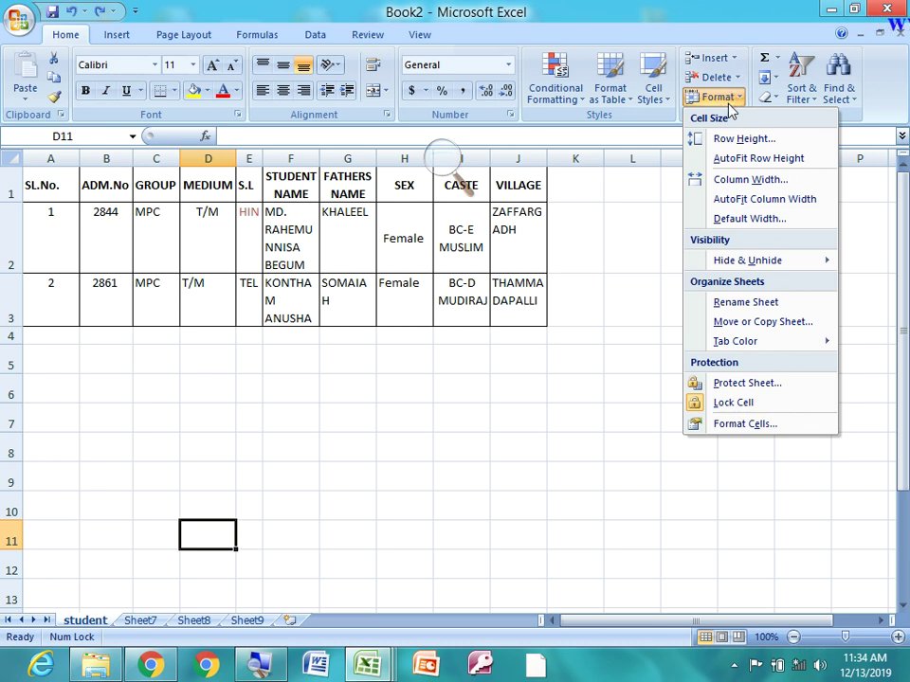
click(320, 426)
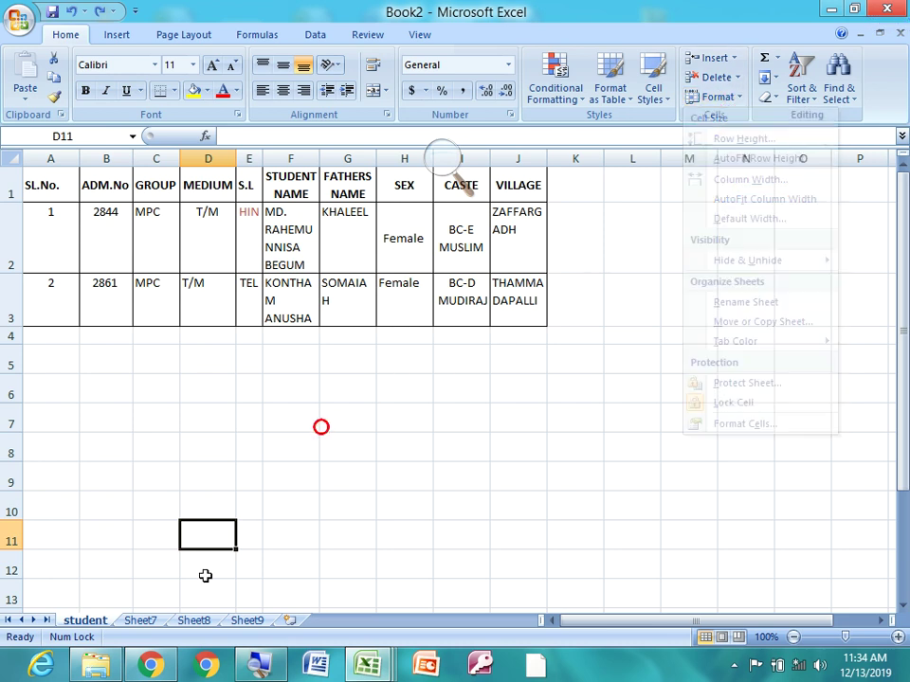
double_click(85, 621)
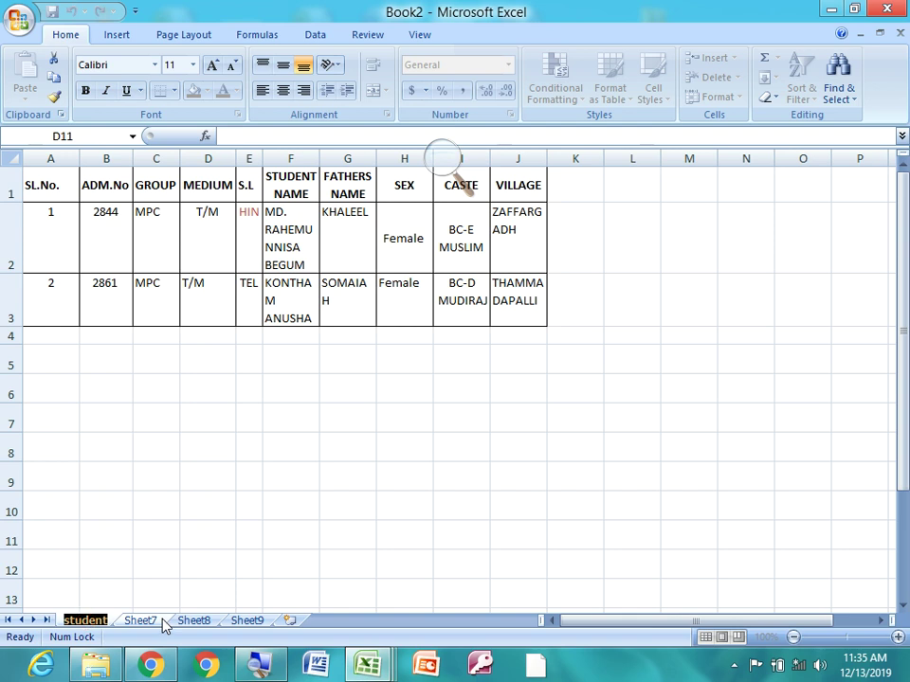
key(BackSpace)
text(ename)
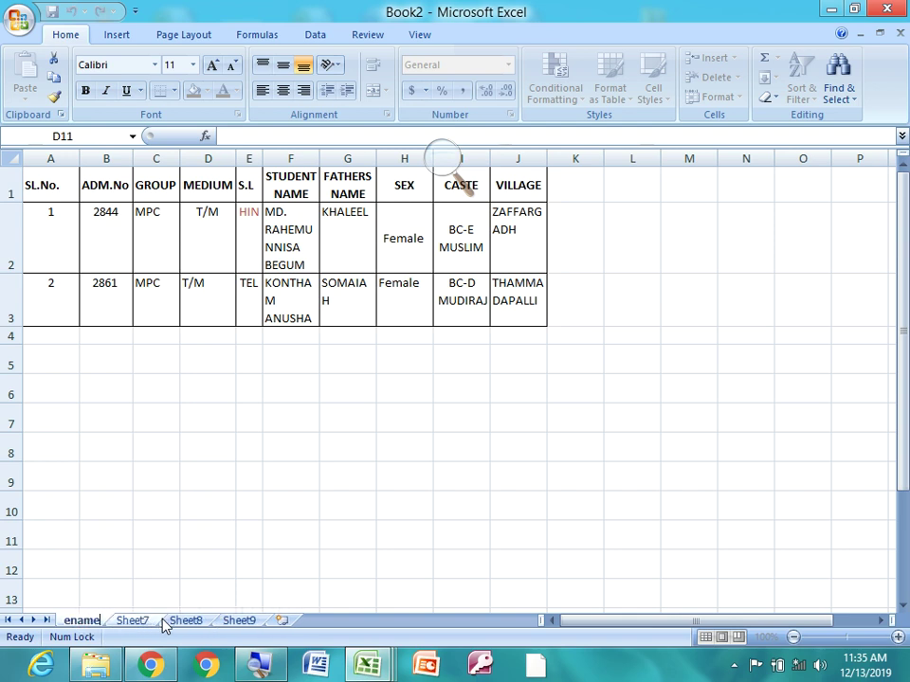
key(Return)
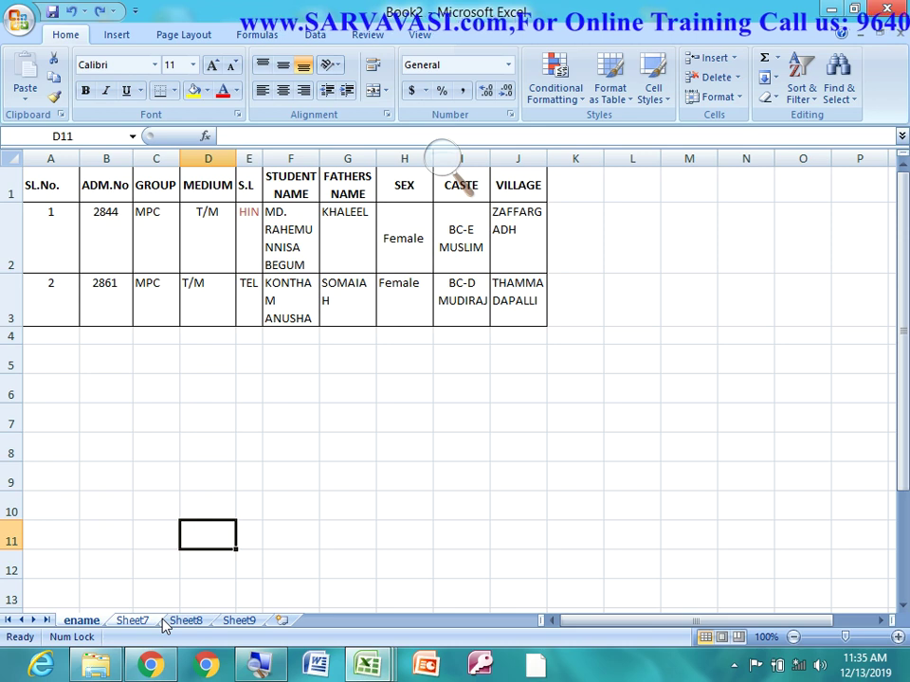
Rename the ename sheet to 'empsal' using the tab's Rename command.
right_click(83, 626)
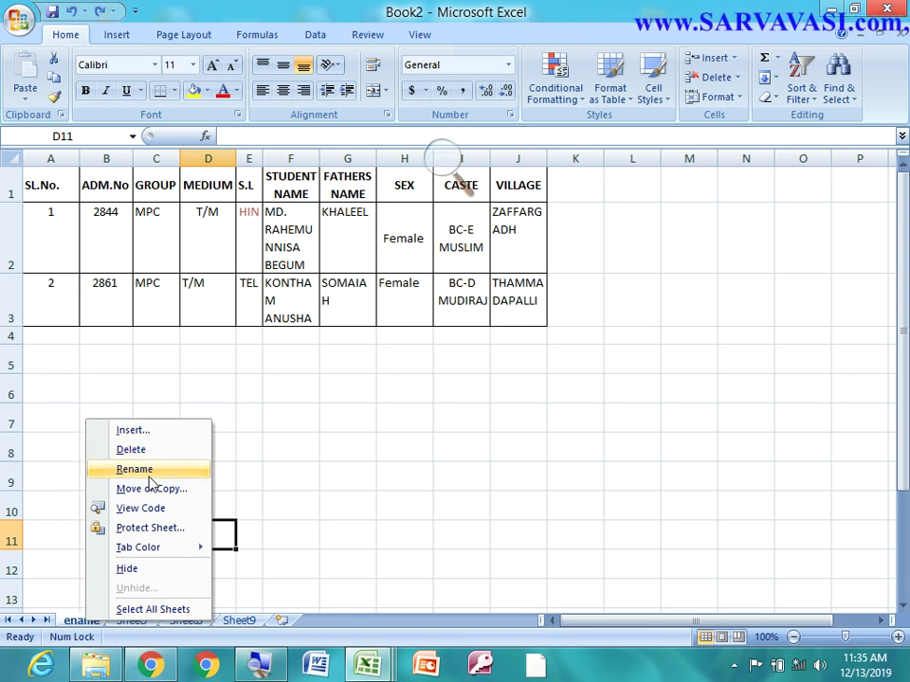
click(149, 474)
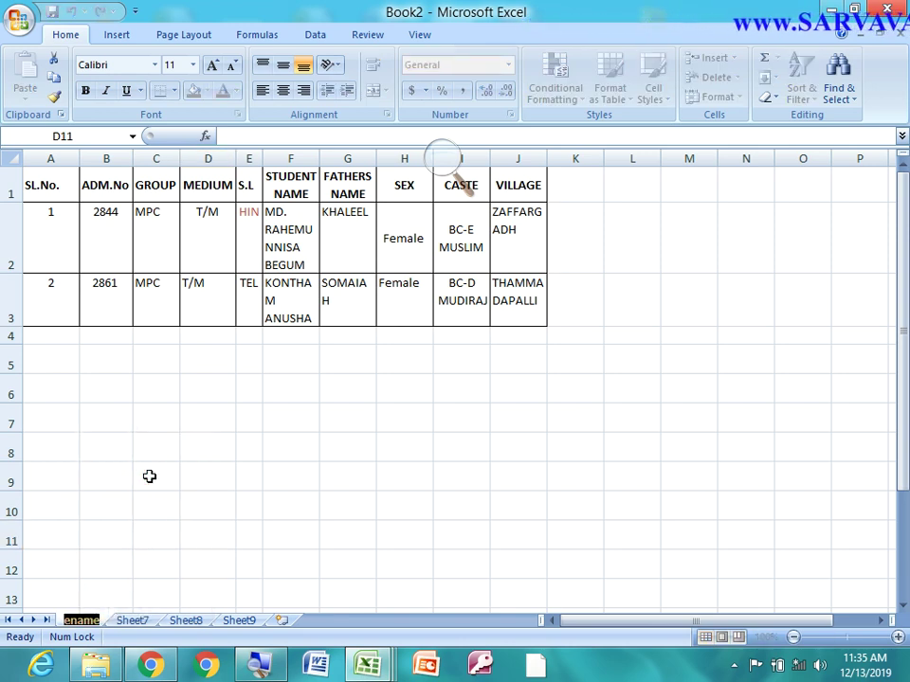
key(BackSpace)
text(empsal)
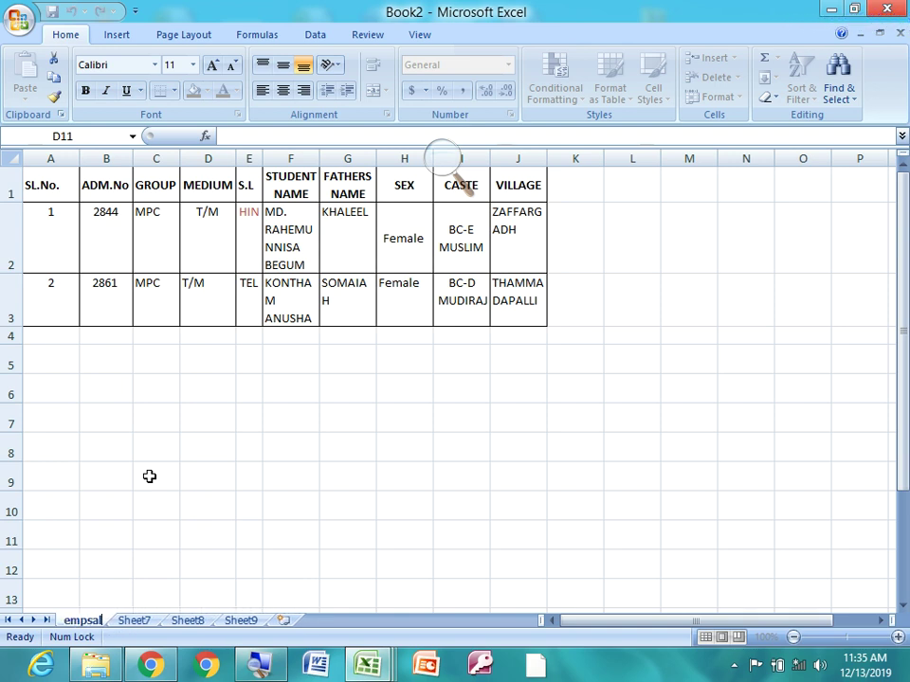
key(Return)
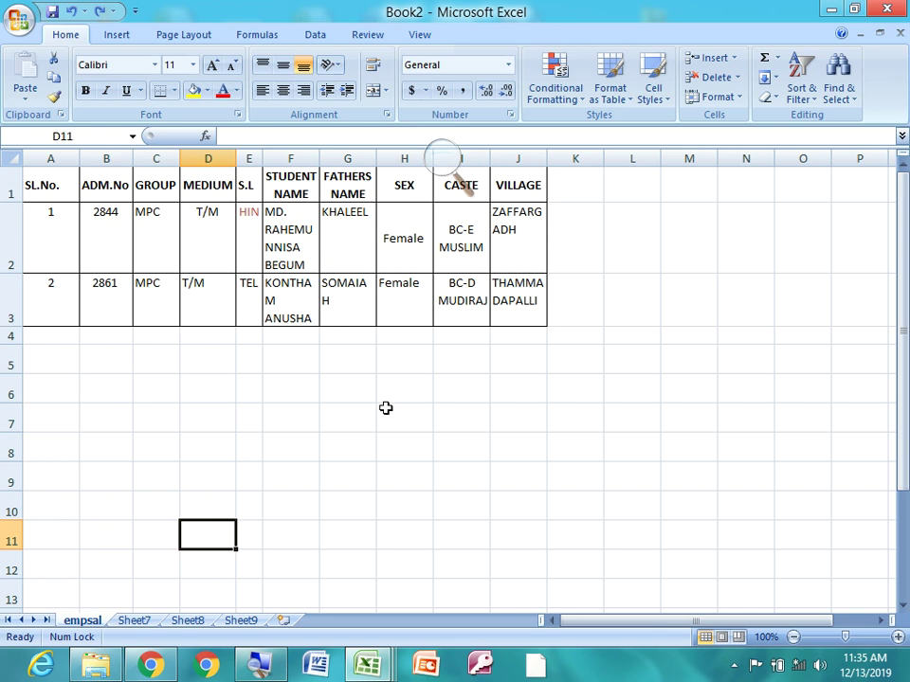
click(717, 97)
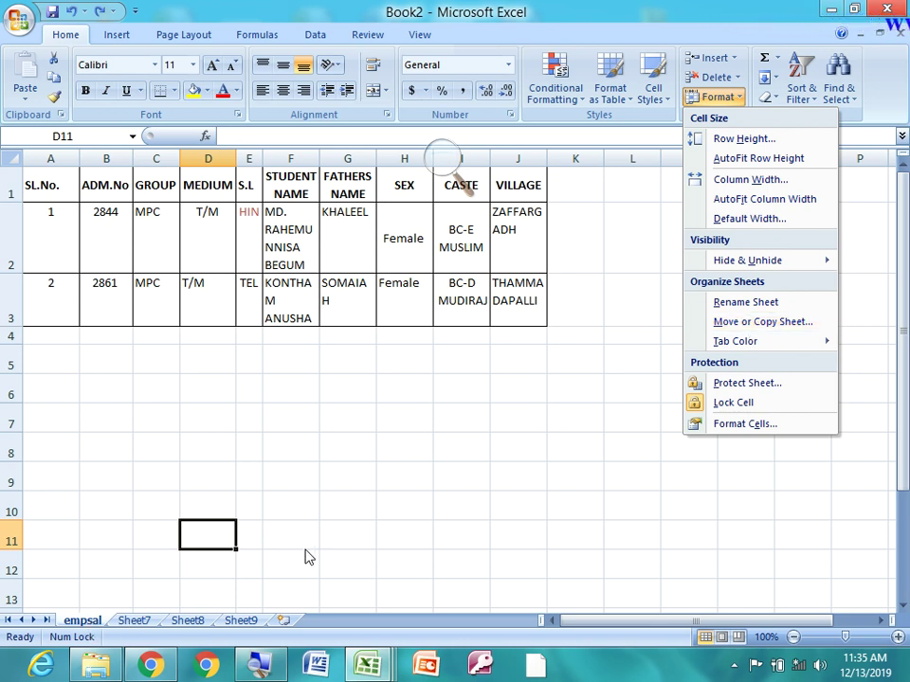
click(396, 520)
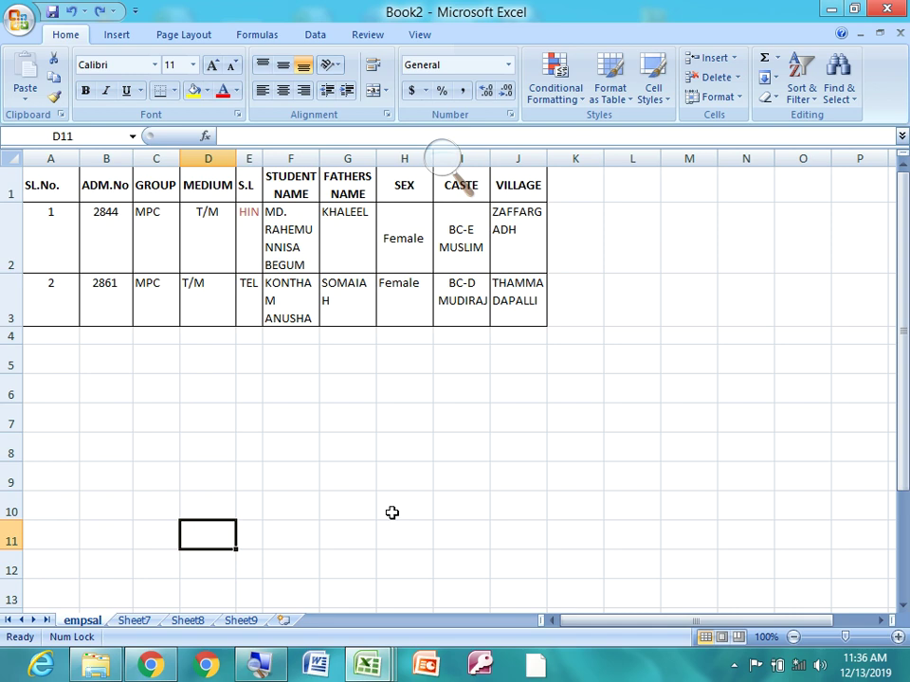
click(19, 19)
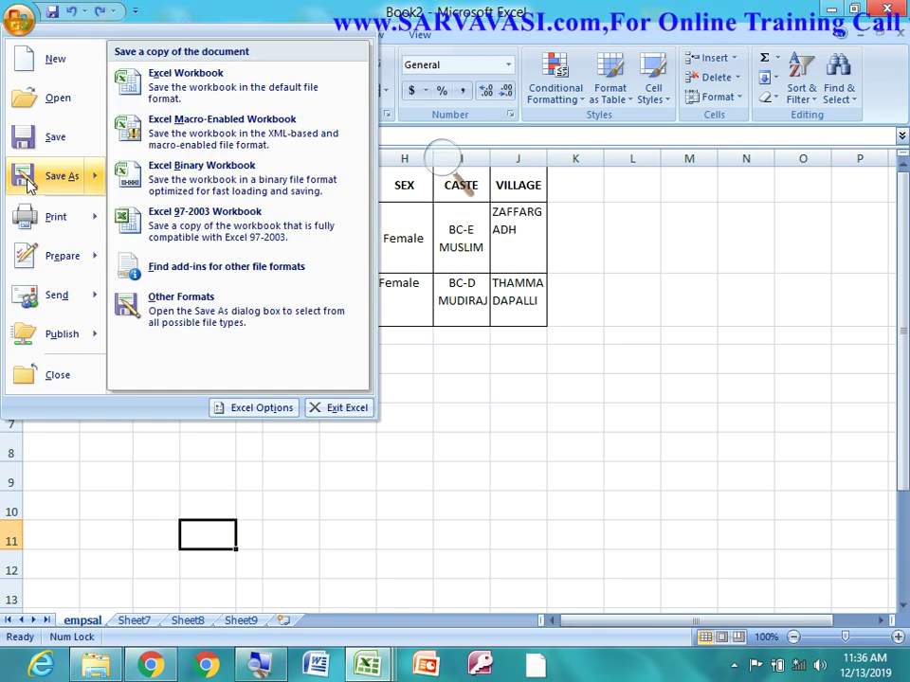
click(138, 539)
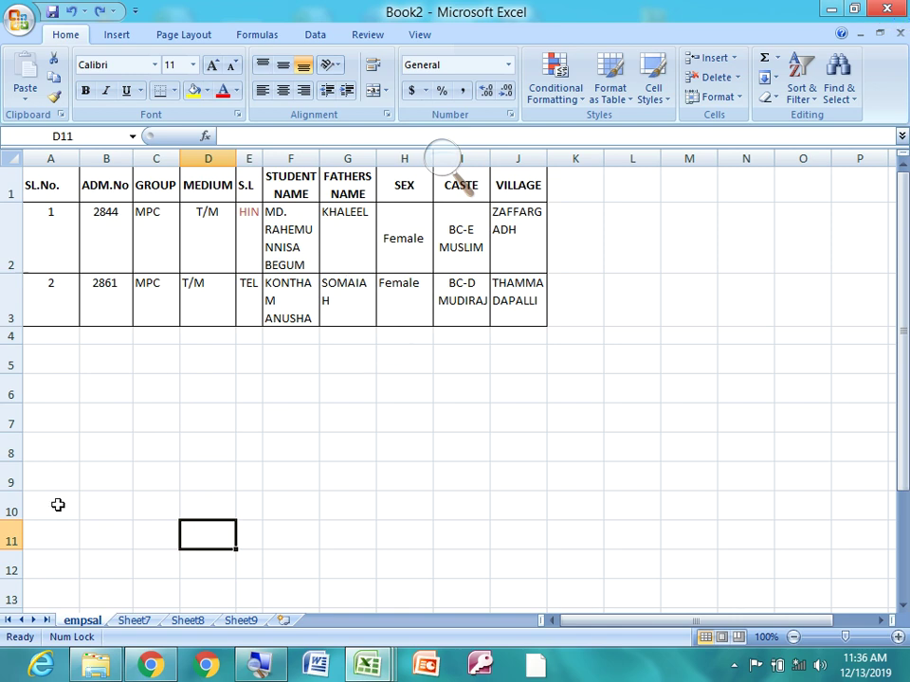
Copy the empsal sheet with Move or Copy and 'Create a copy', making empsal (2).
click(717, 97)
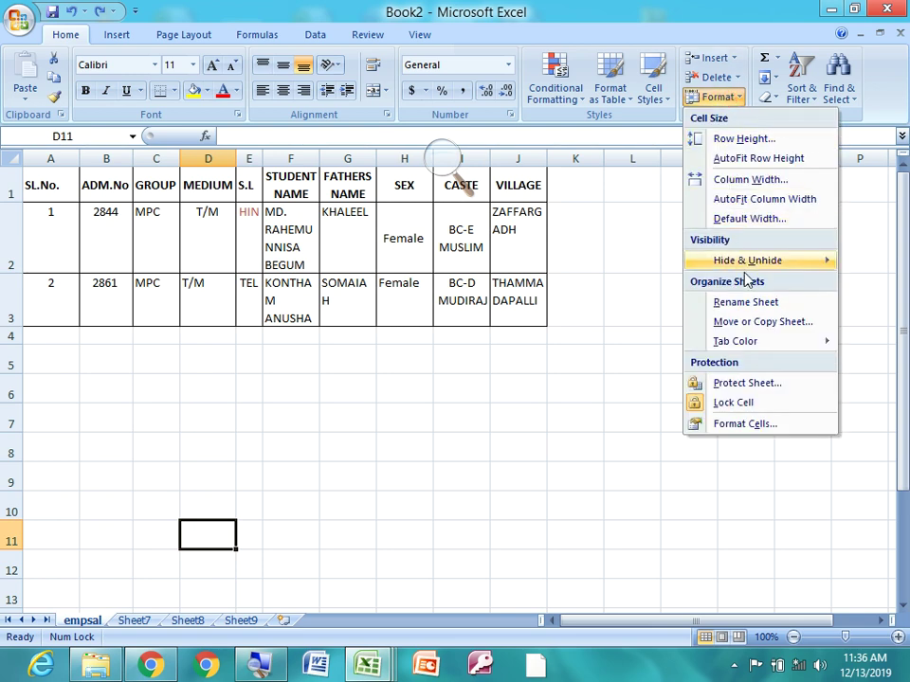
click(749, 321)
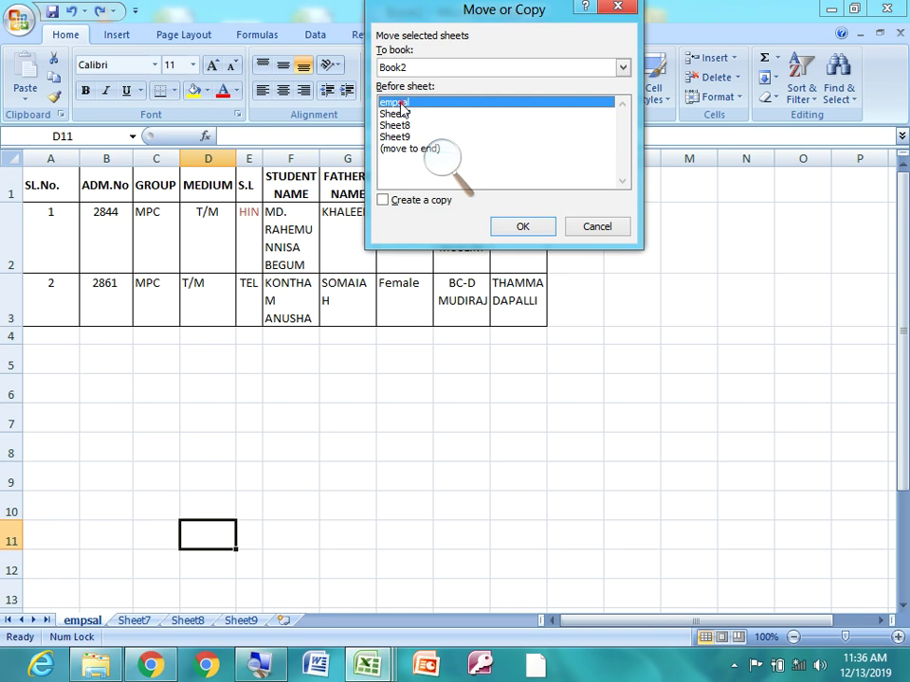
click(398, 204)
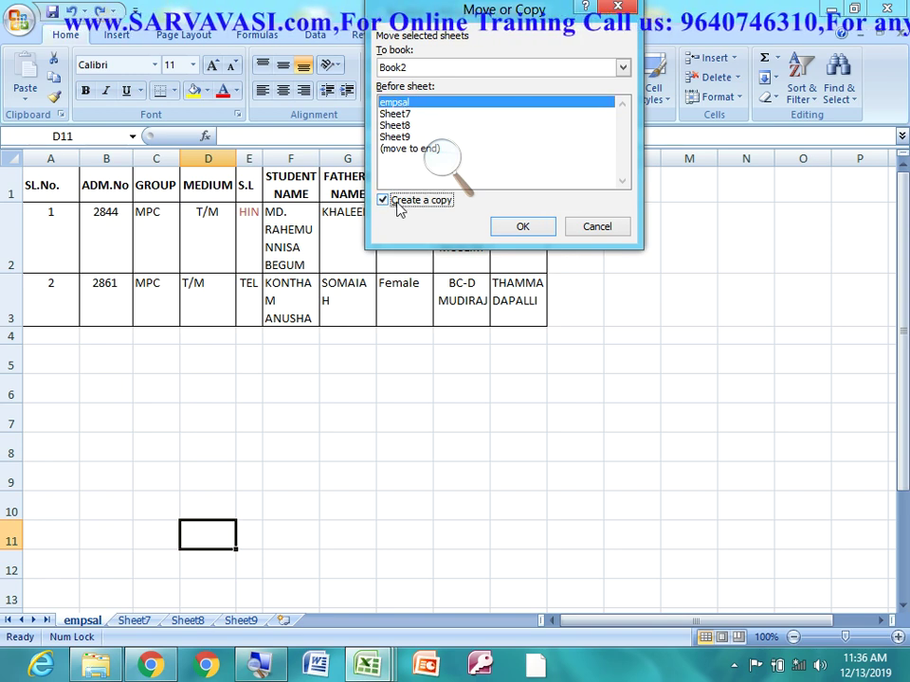
click(522, 226)
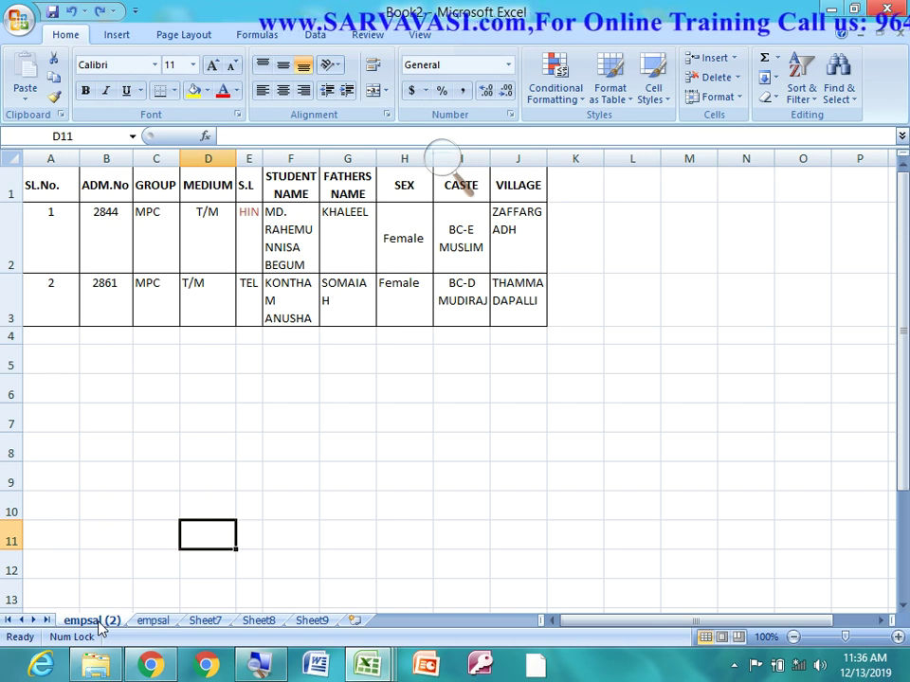
click(157, 622)
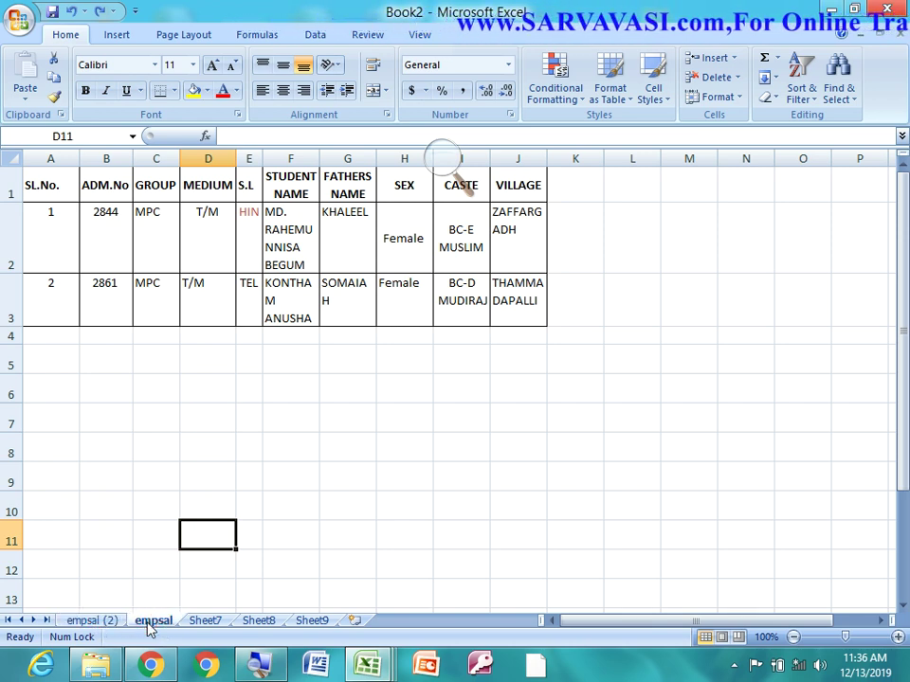
Rename the empsal (2) sheet tab to 'sal'.
click(83, 623)
double_click(83, 623)
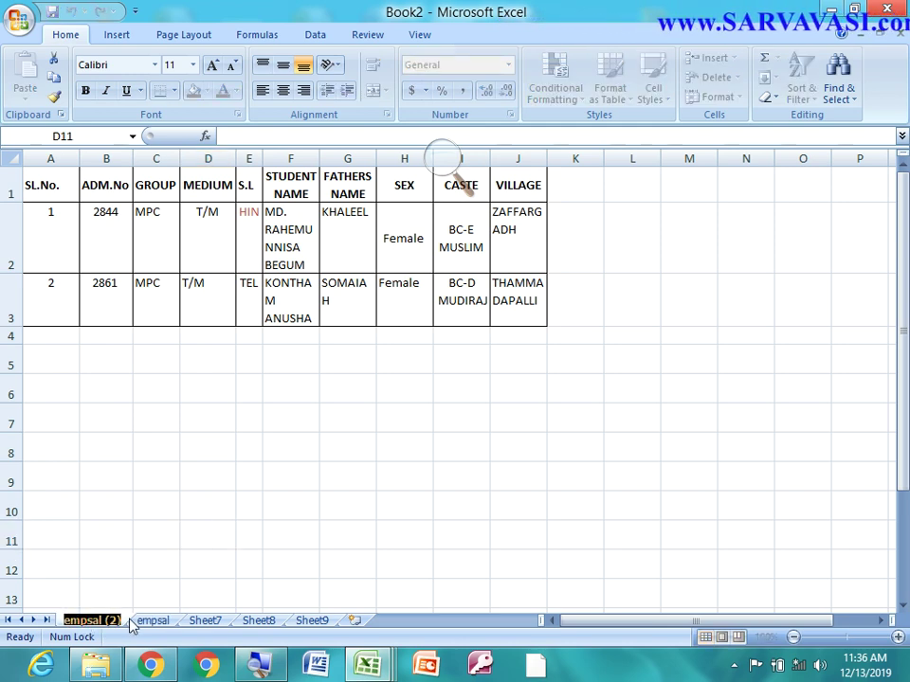
text(sal)
key(Return)
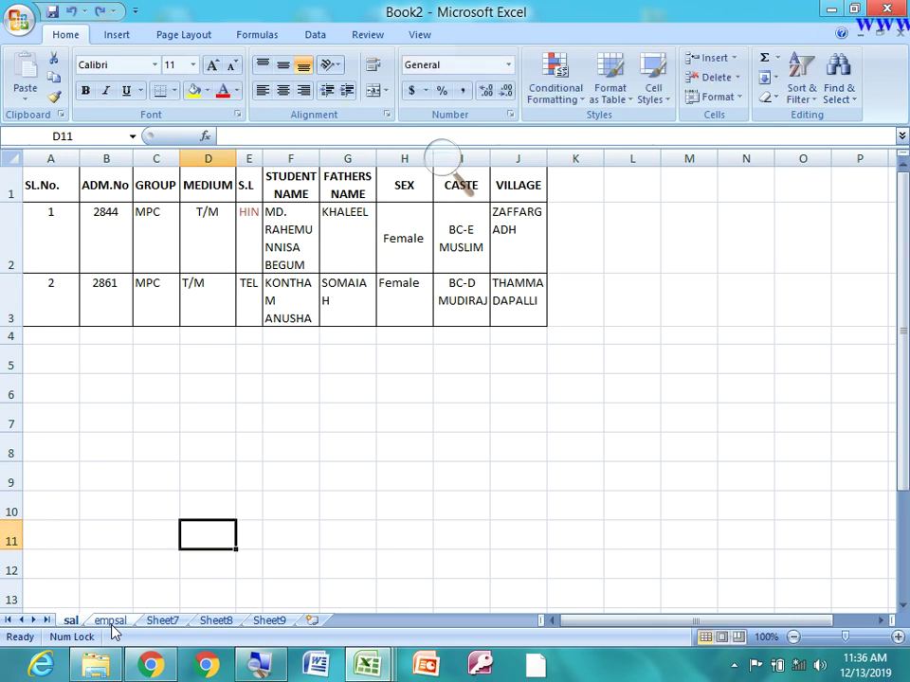
click(106, 621)
Drag the sal sheet tab along the tab bar to the end, after Sheet9.
click(69, 621)
click(109, 621)
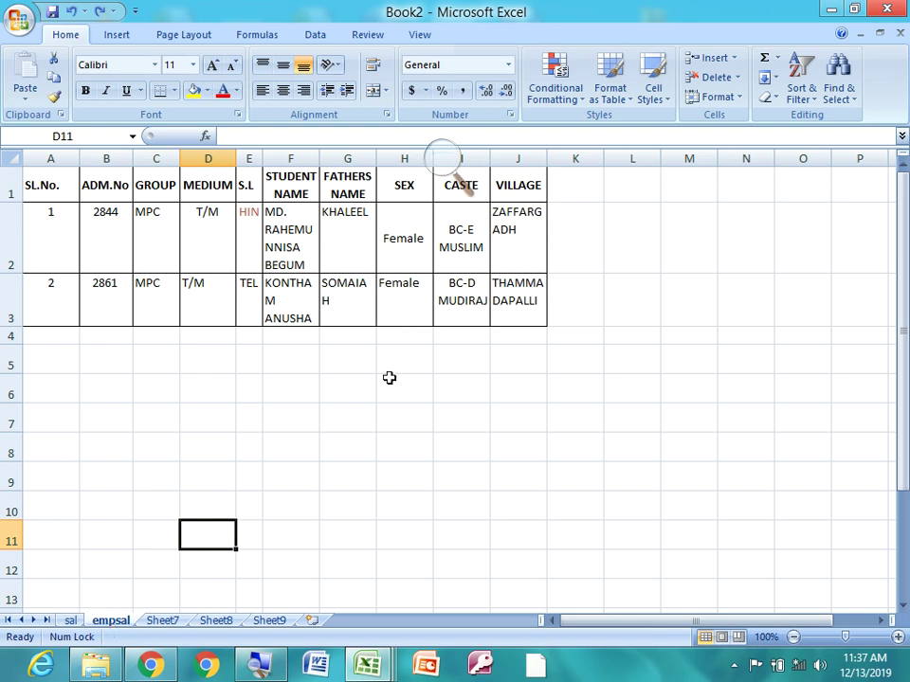
click(718, 97)
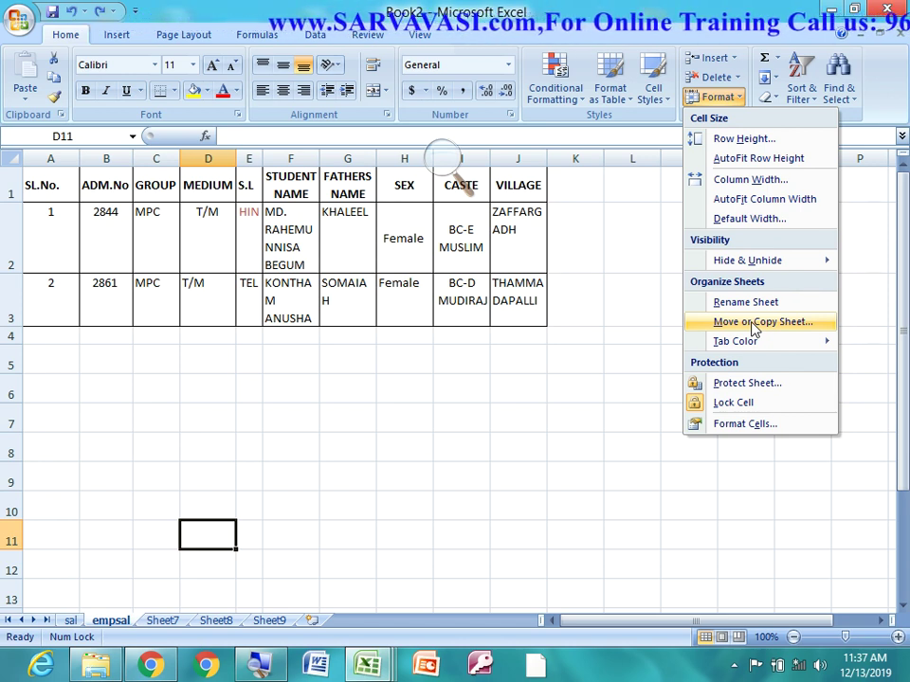
click(246, 453)
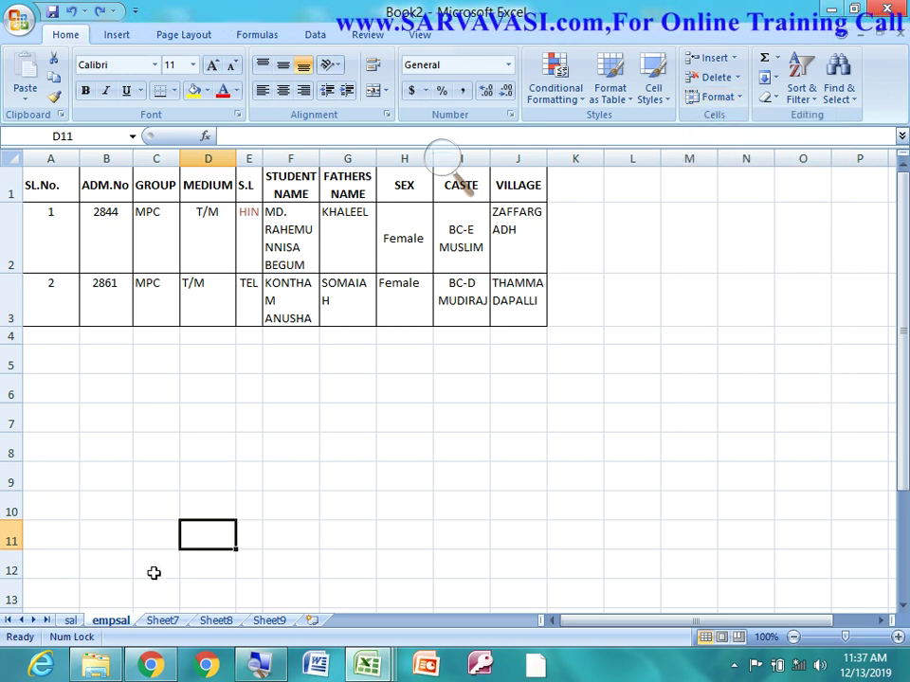
click(71, 622)
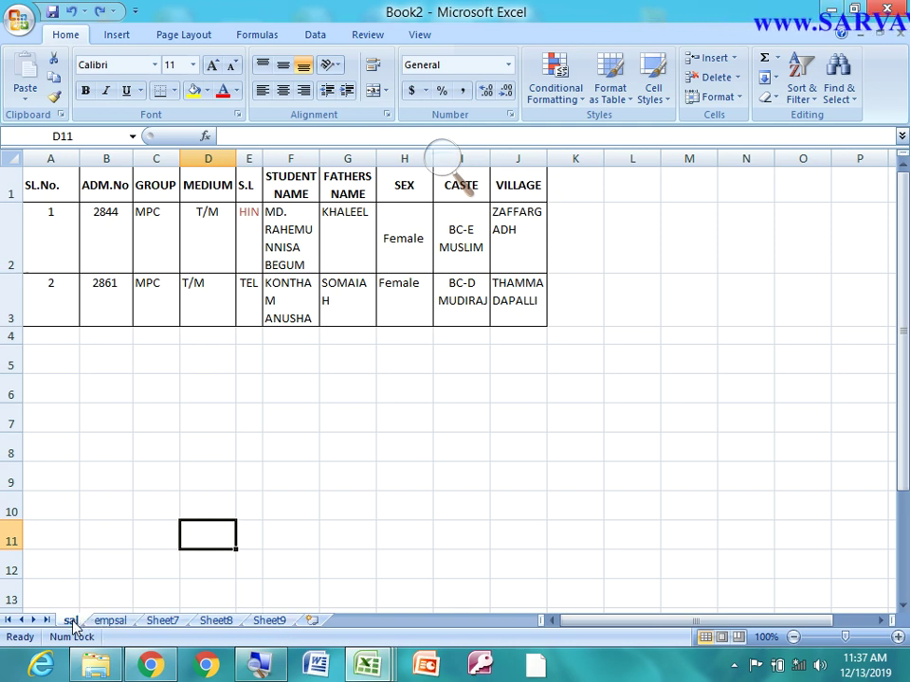
drag(74, 624, 111, 604)
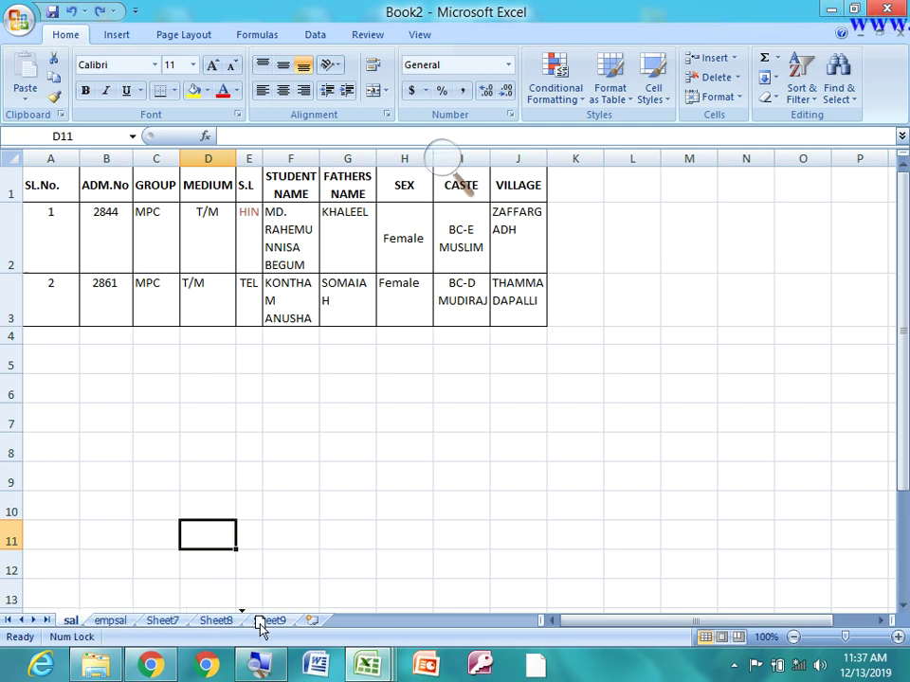
drag(301, 626, 323, 631)
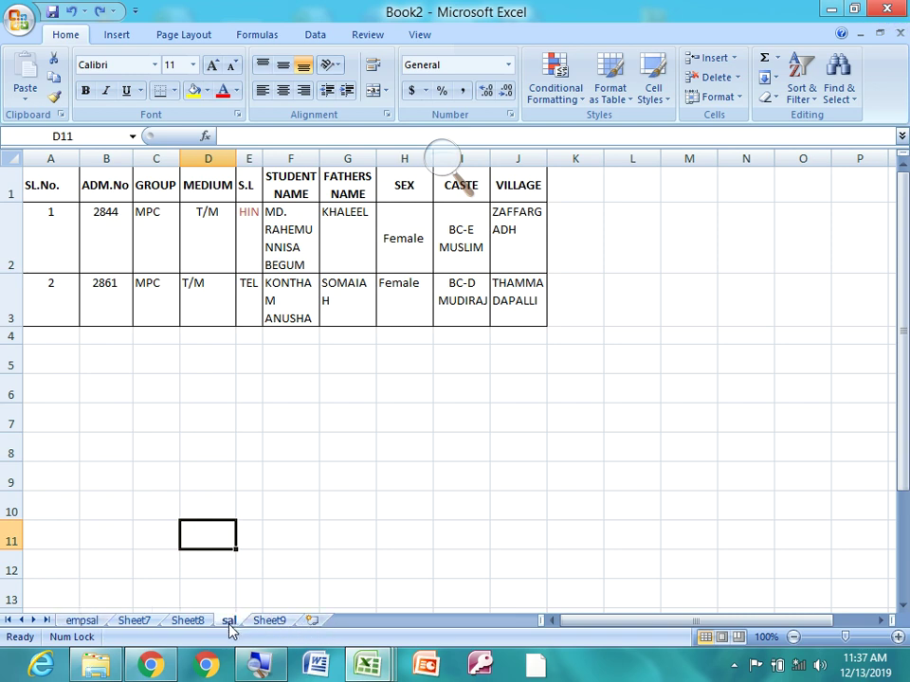
drag(305, 622, 308, 627)
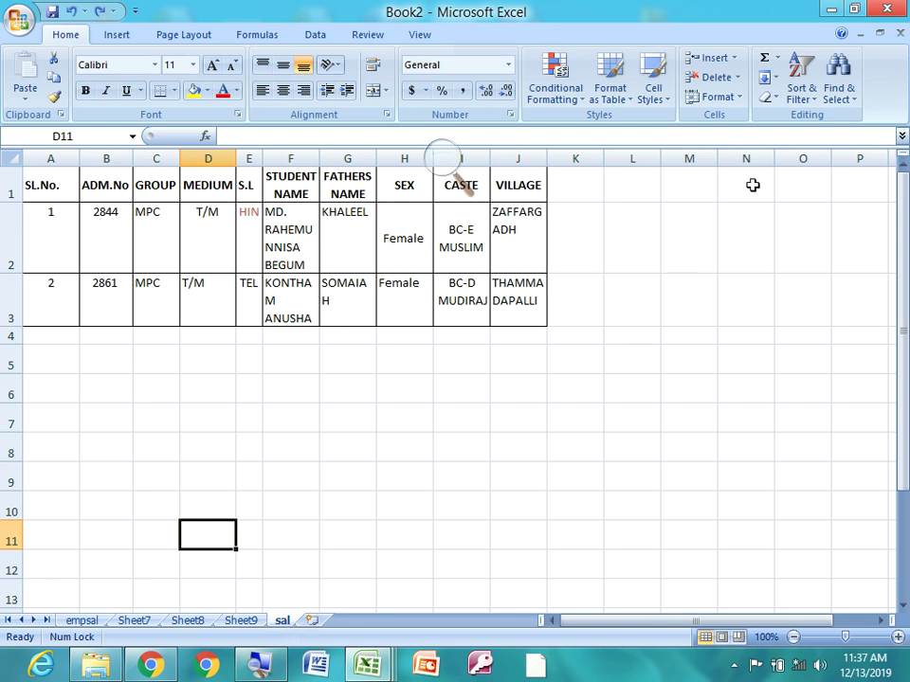
click(730, 97)
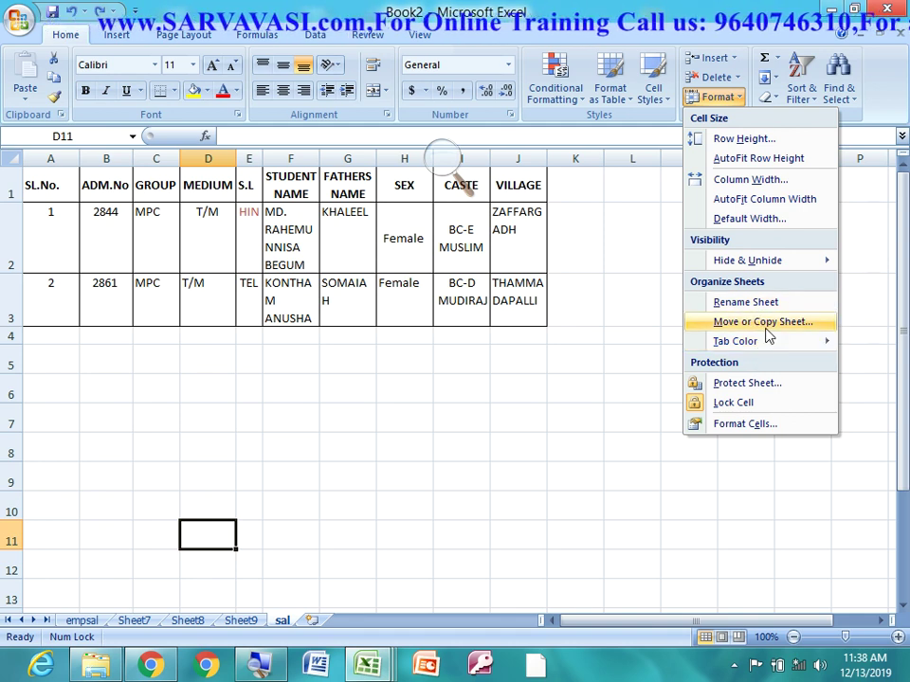
mouse_move(736, 341)
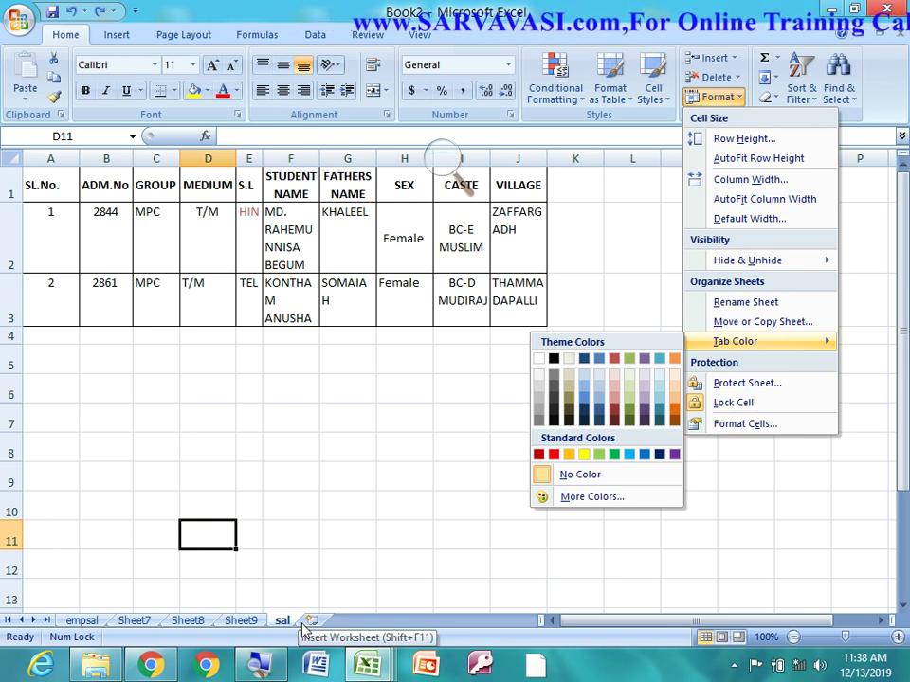
Colour the sal sheet's tab red and Sheet9's tab blue.
click(555, 455)
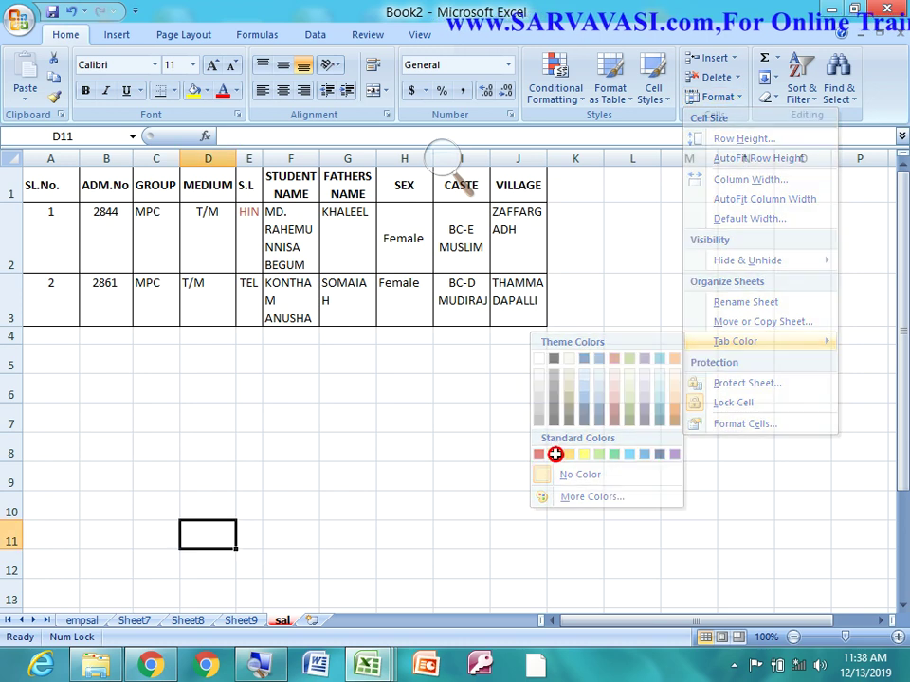
click(249, 621)
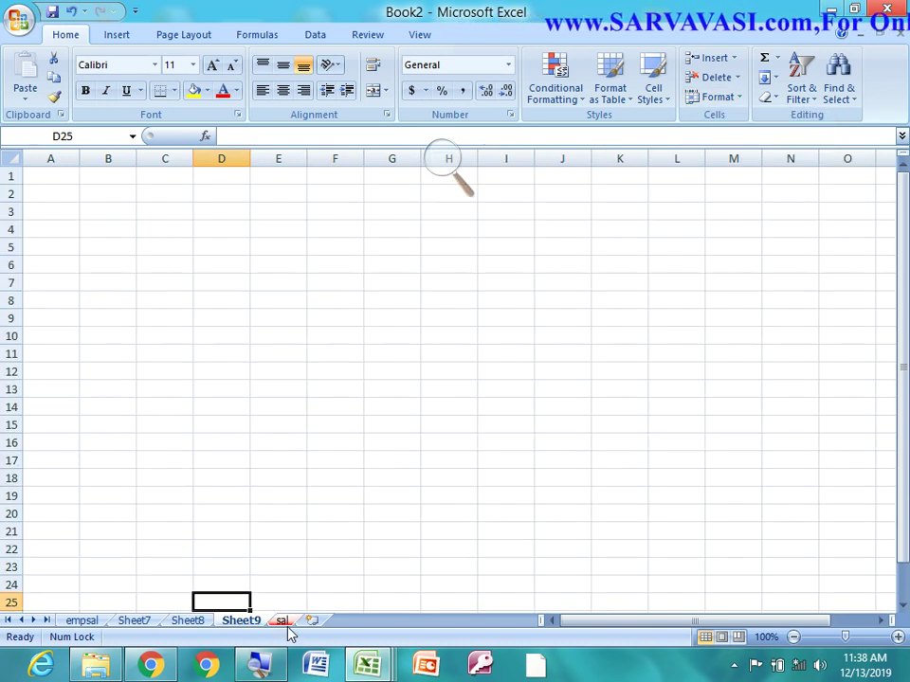
click(285, 622)
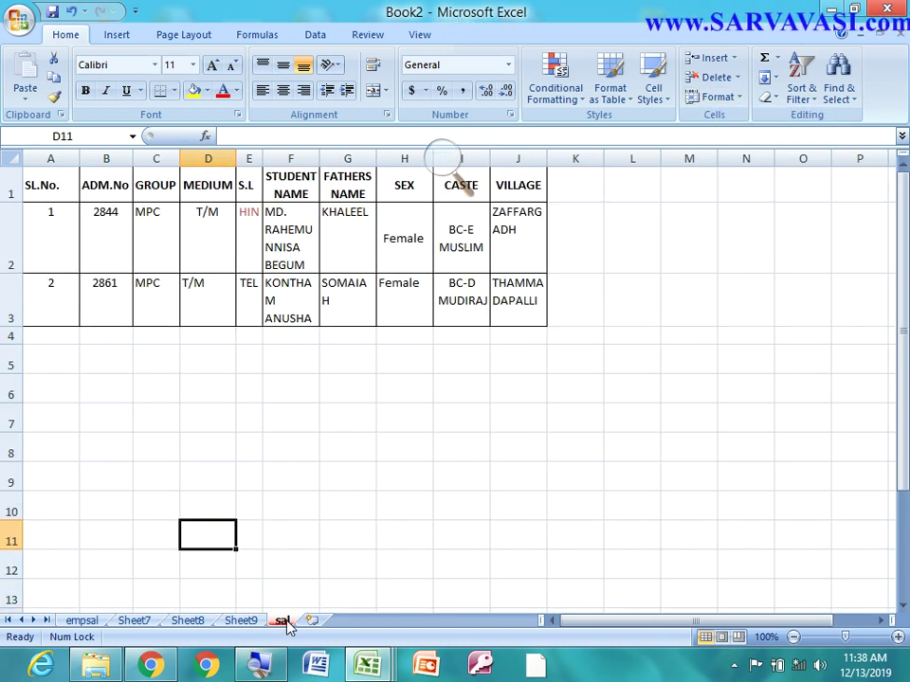
click(252, 621)
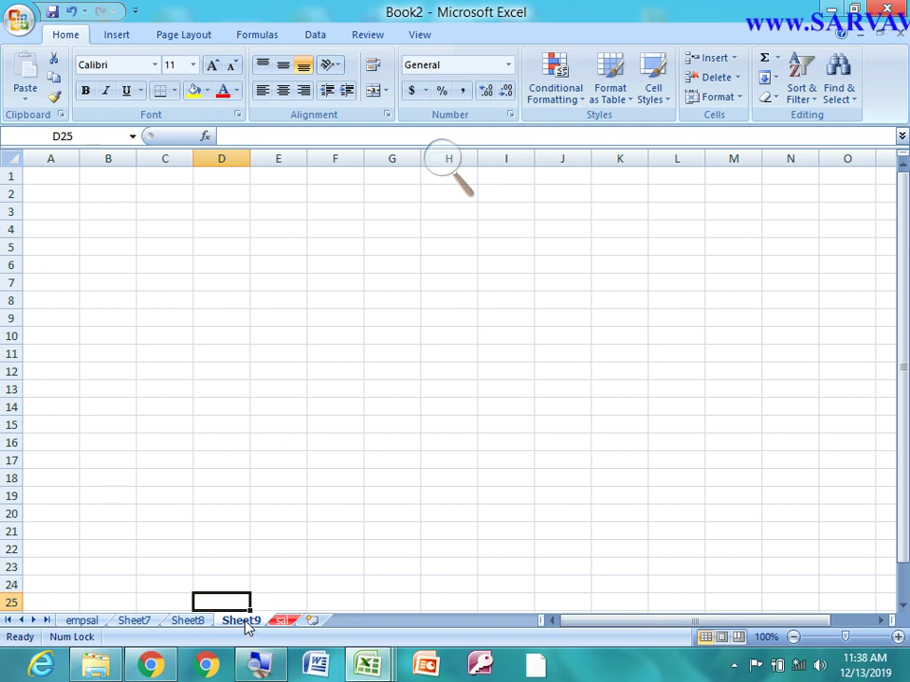
click(738, 96)
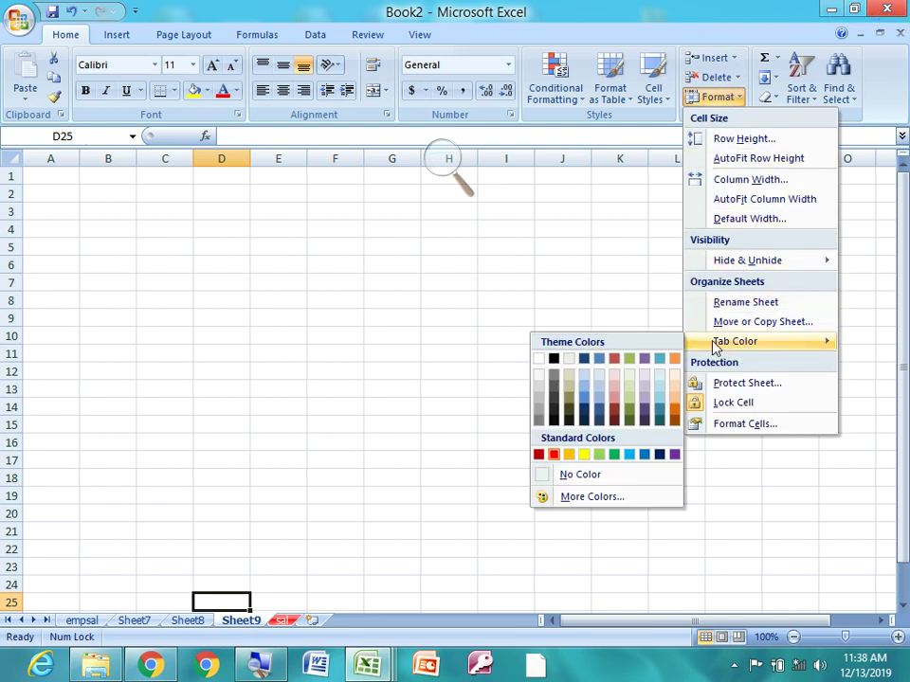
click(632, 456)
Colour Sheet8's tab green, leaving Sheet7 showing.
click(188, 620)
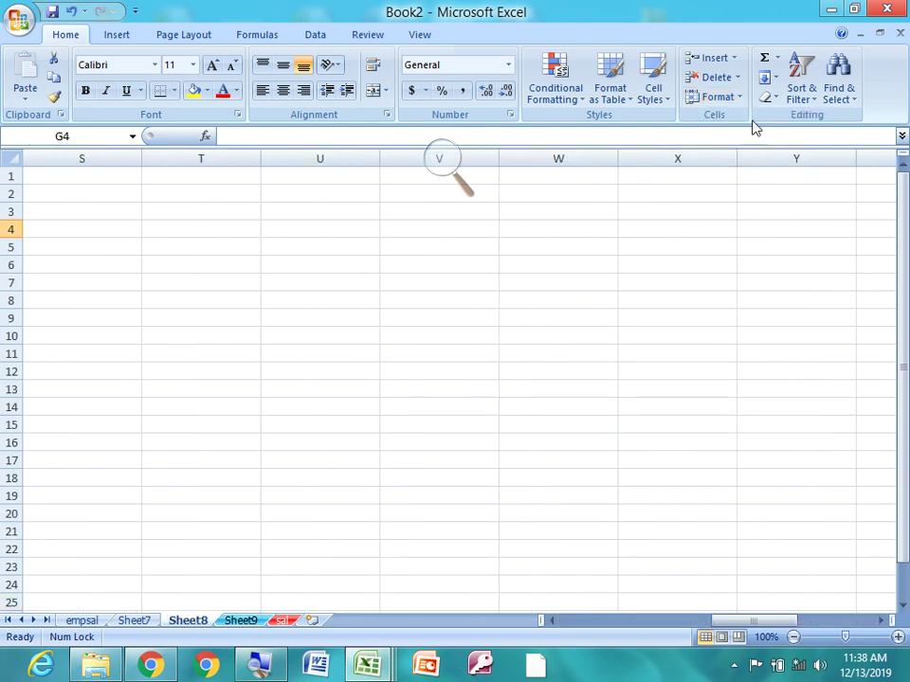
right_click(200, 625)
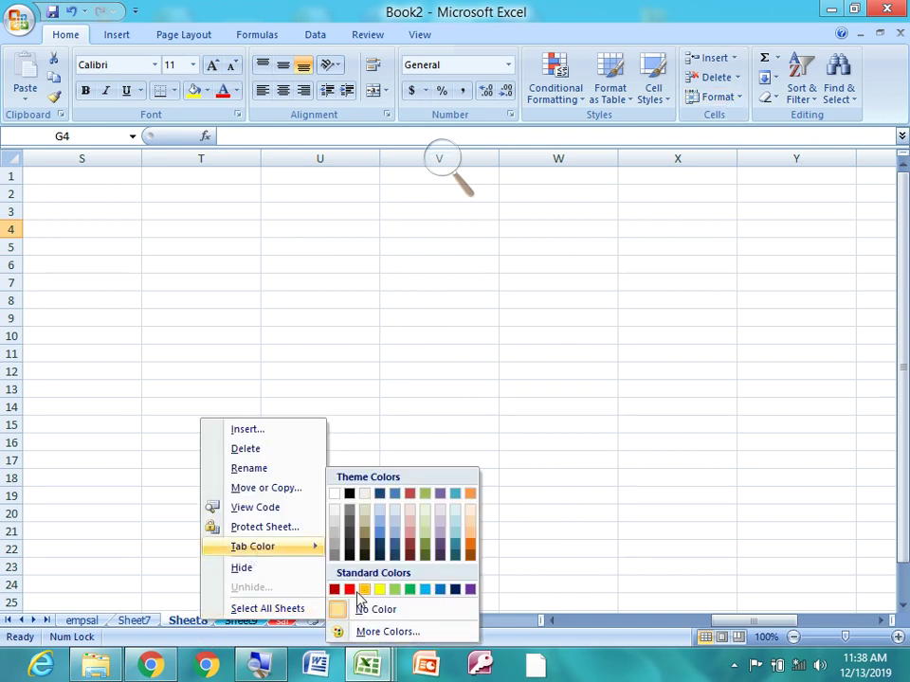
click(408, 590)
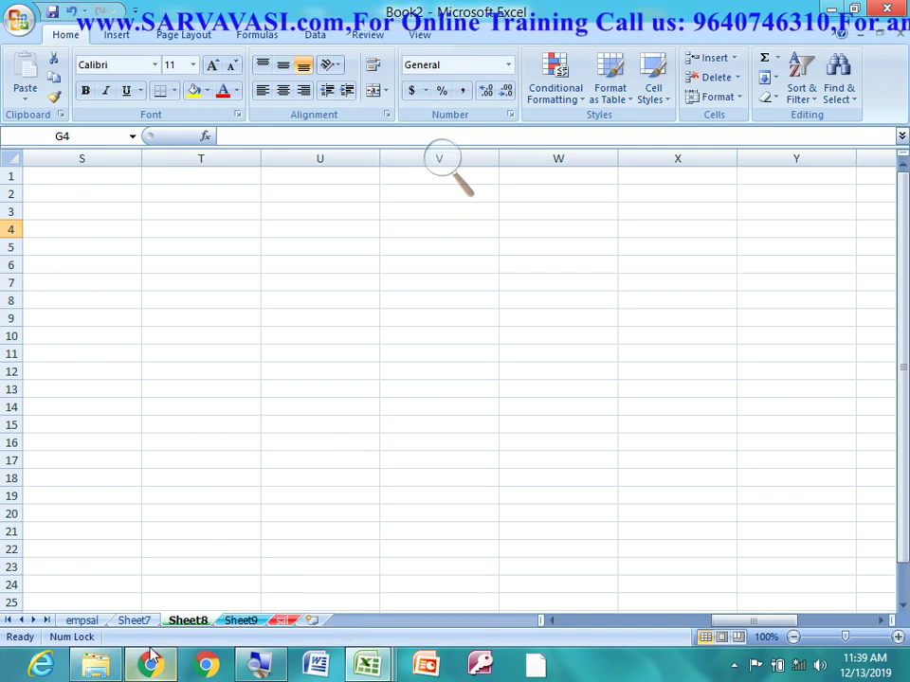
click(135, 621)
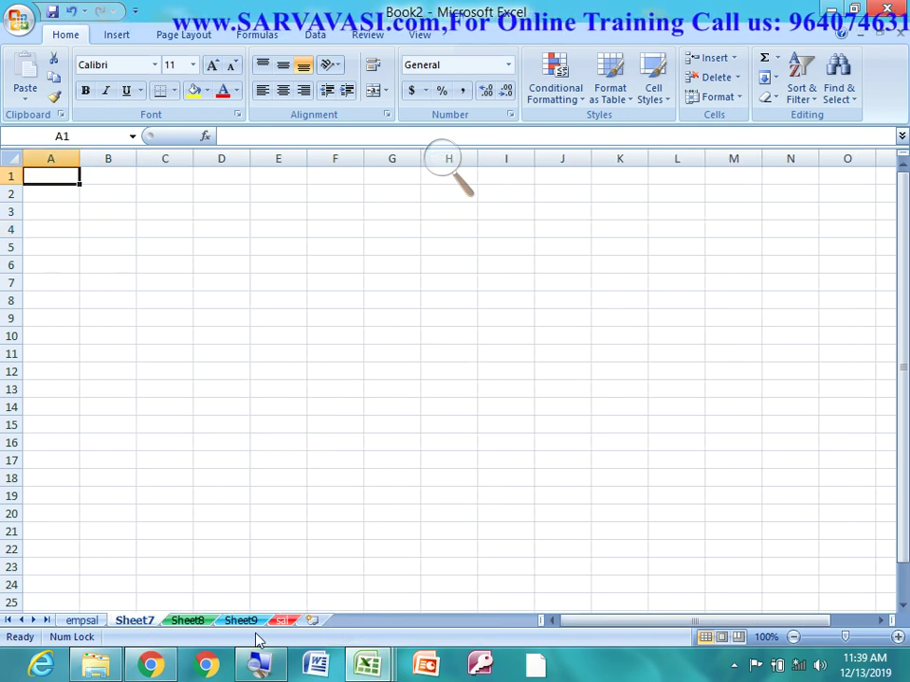
Browse the Format menu and Office button options, then reopen Format to reach Sheet7's protection settings.
click(736, 98)
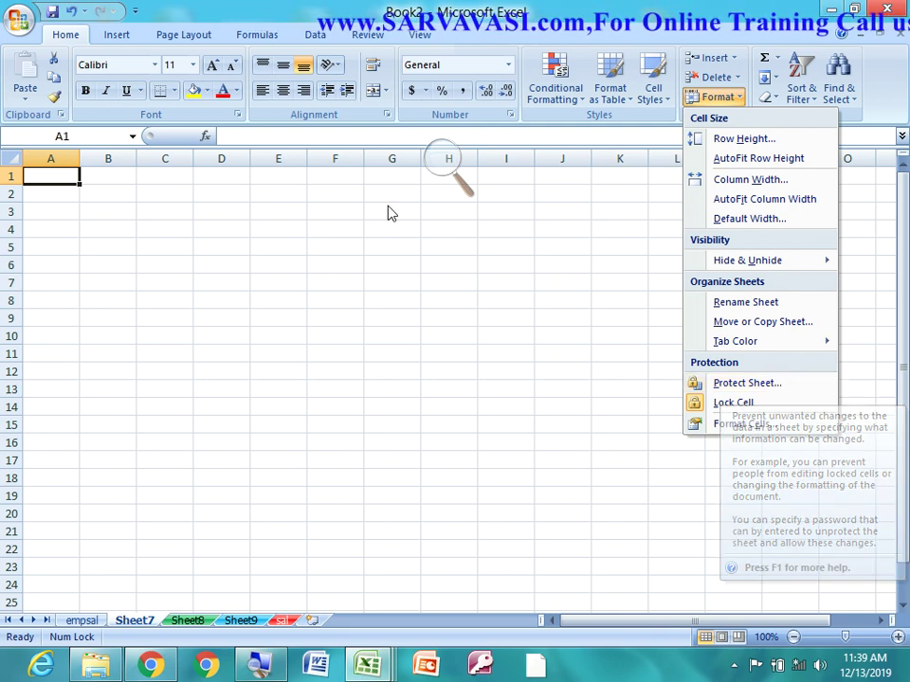
click(332, 207)
click(34, 23)
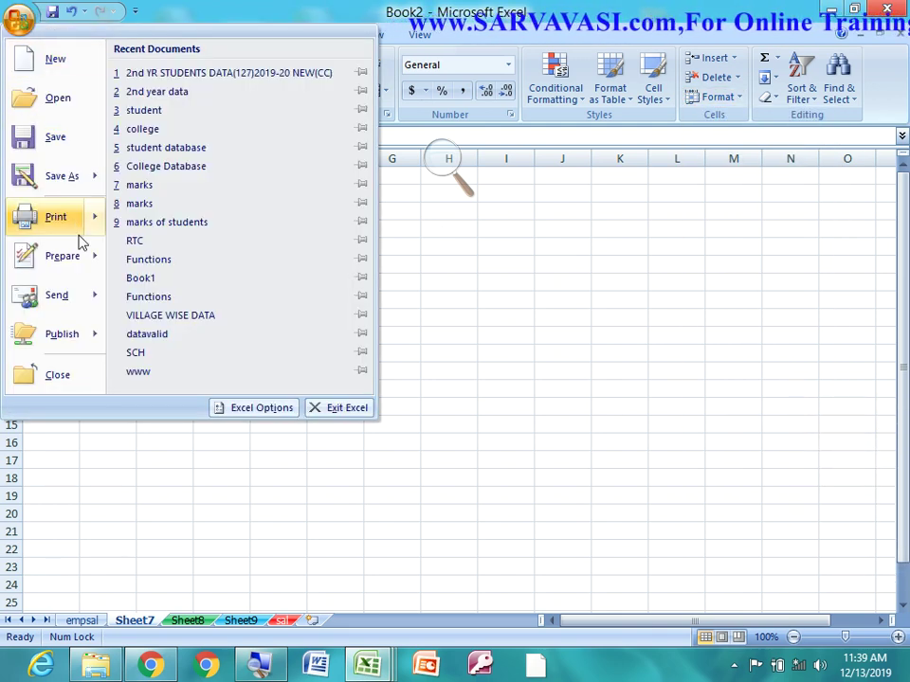
mouse_move(63, 256)
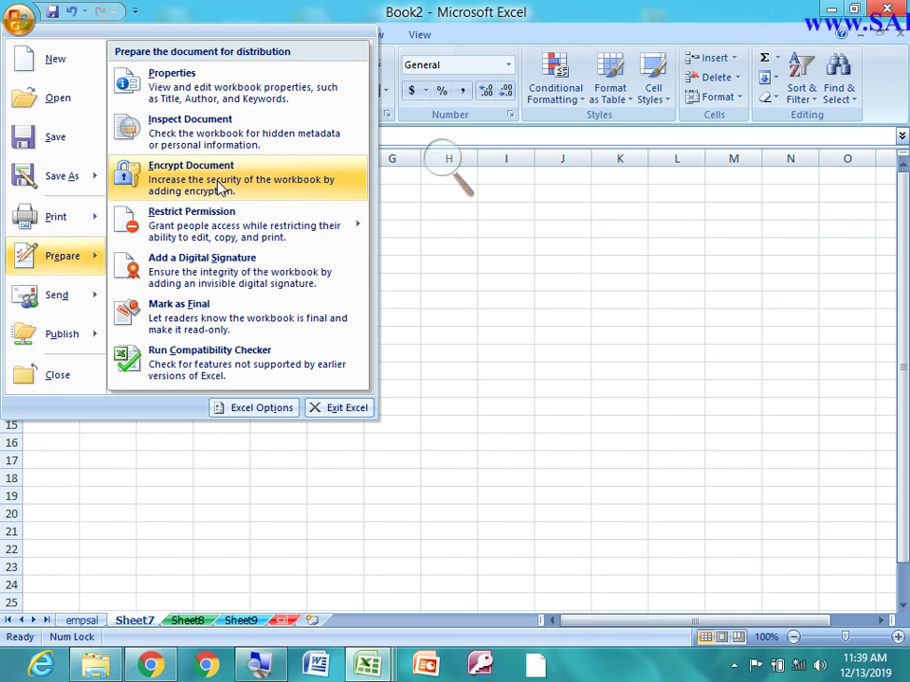
click(824, 294)
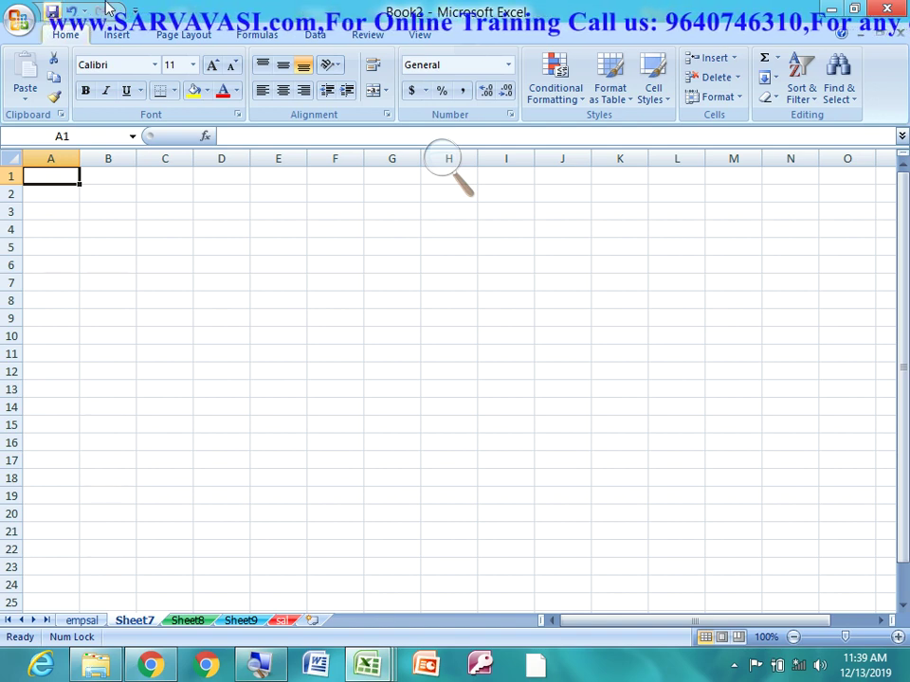
click(737, 104)
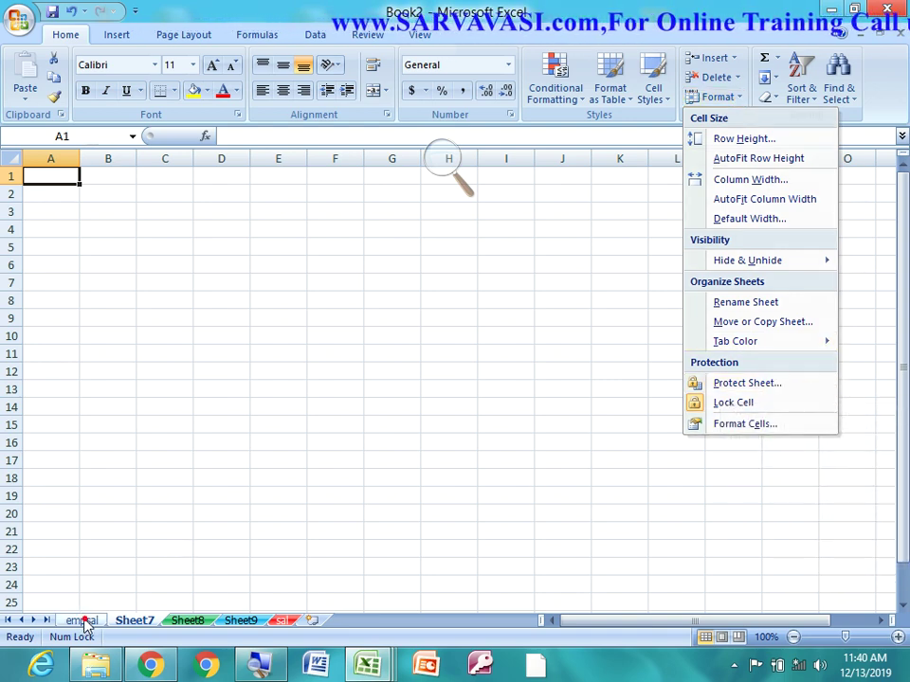
On the empsal sheet, select cell C4 and bring up the Protect Sheet dialog.
click(132, 623)
click(94, 621)
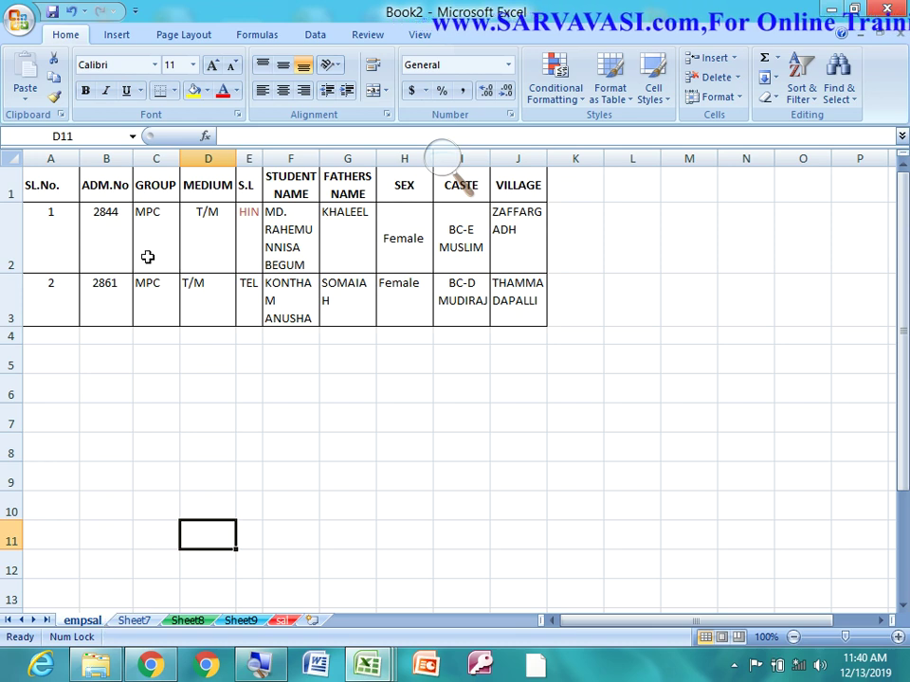
click(179, 332)
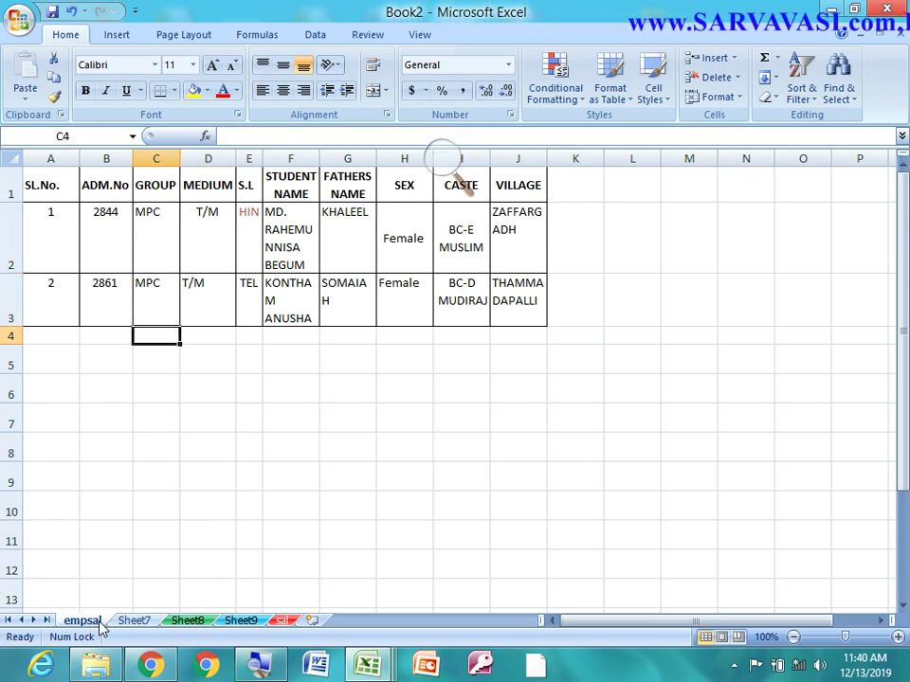
click(731, 99)
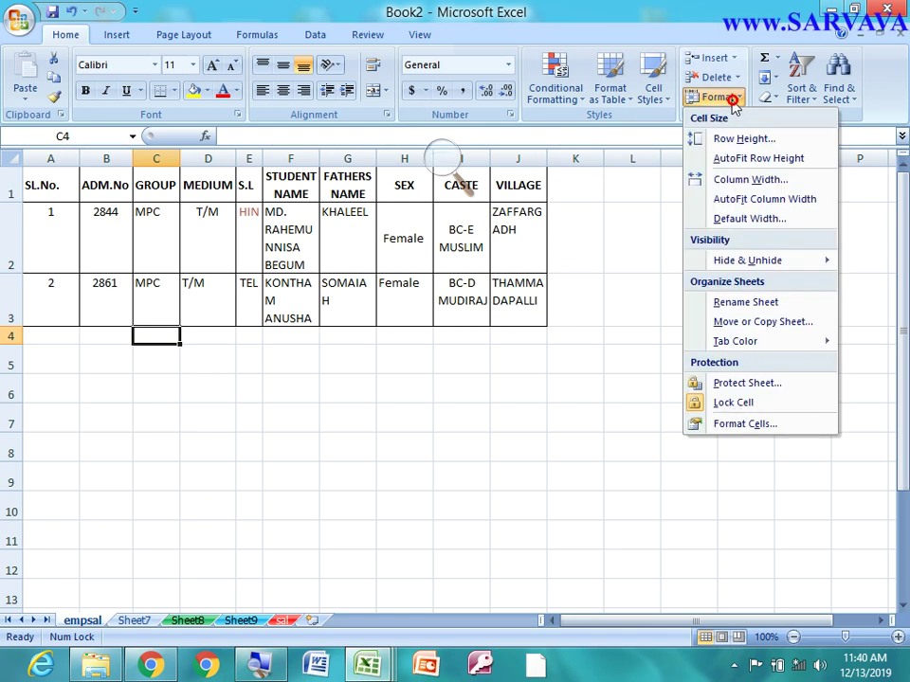
click(753, 383)
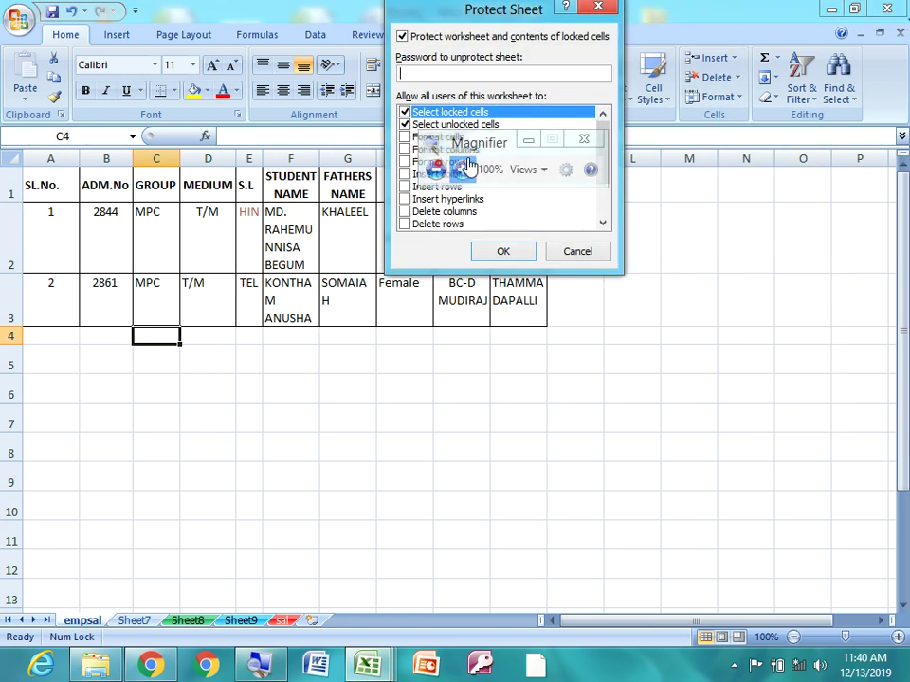
drag(529, 131, 741, 100)
click(677, 137)
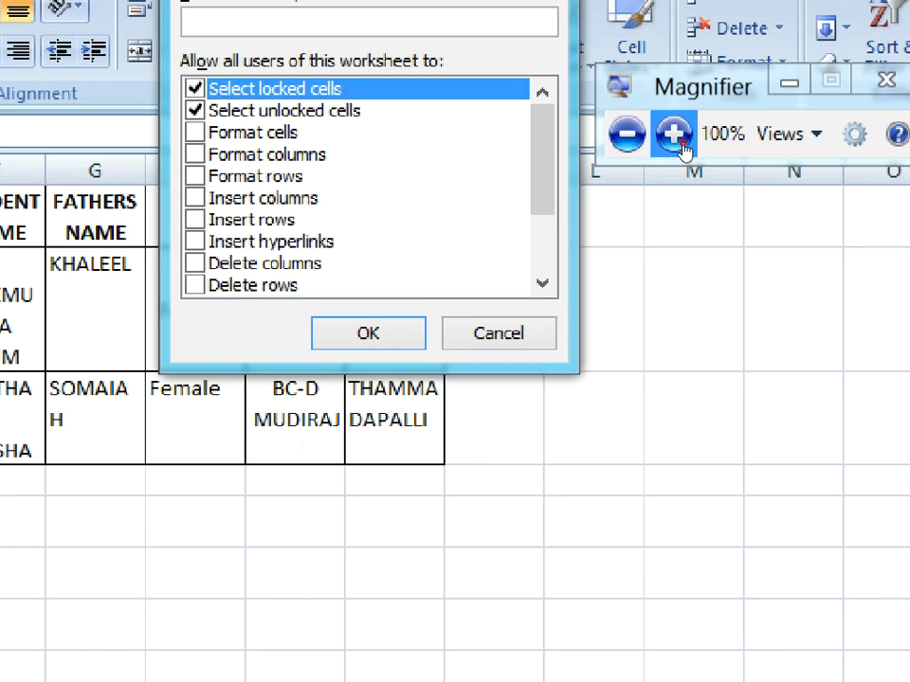
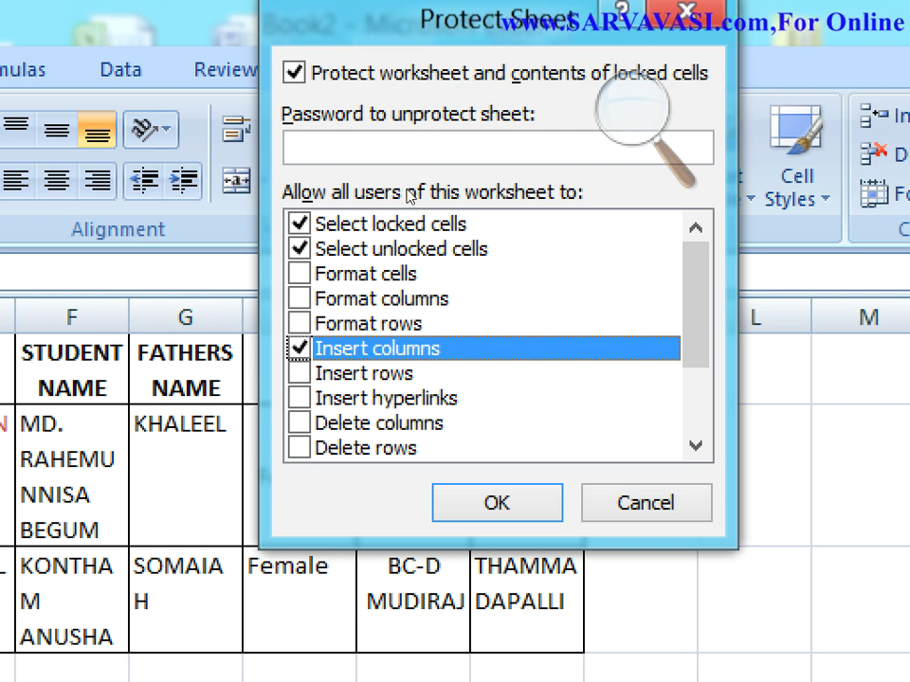
Tick Insert rows, Delete columns and Delete rows in the Protect Sheet permissions list.
key(Down)
key(space)
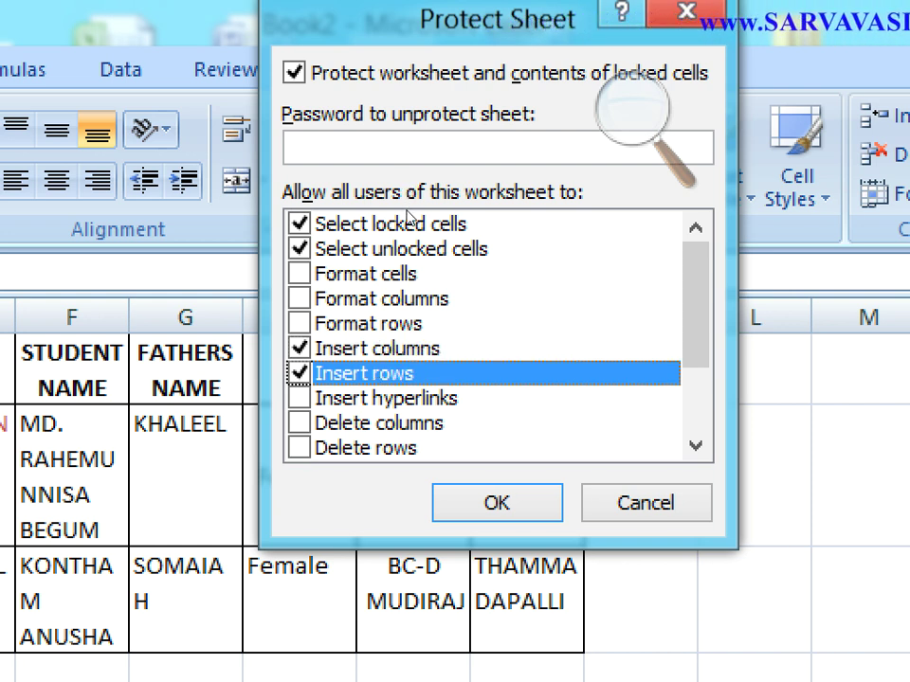
key(Down)
key(Down)
key(space)
key(Down)
key(space)
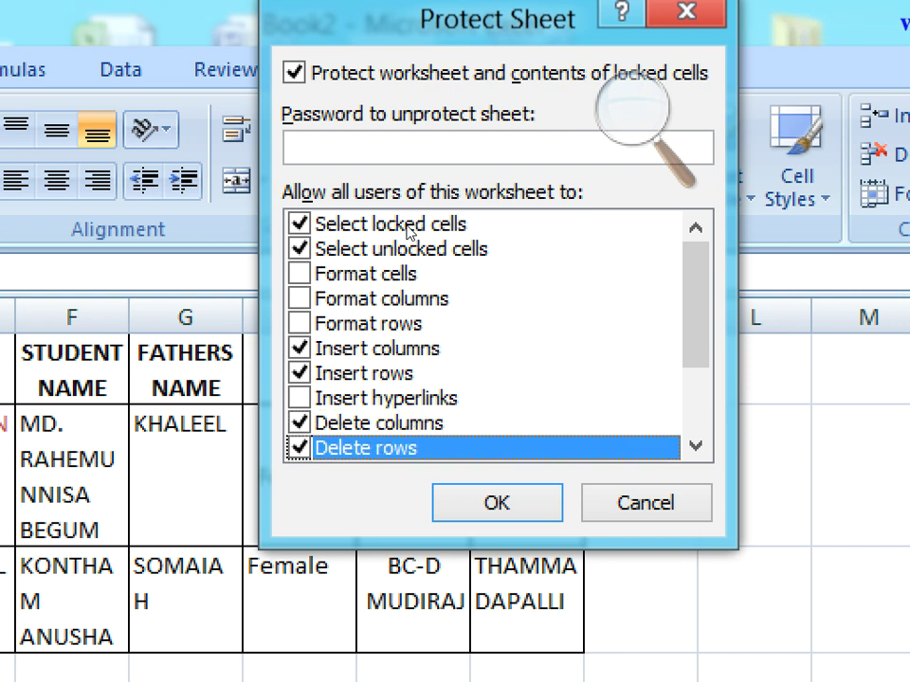
scroll(625, 147, down, 2)
scroll(607, 152, up, 1)
scroll(606, 149, up, 1)
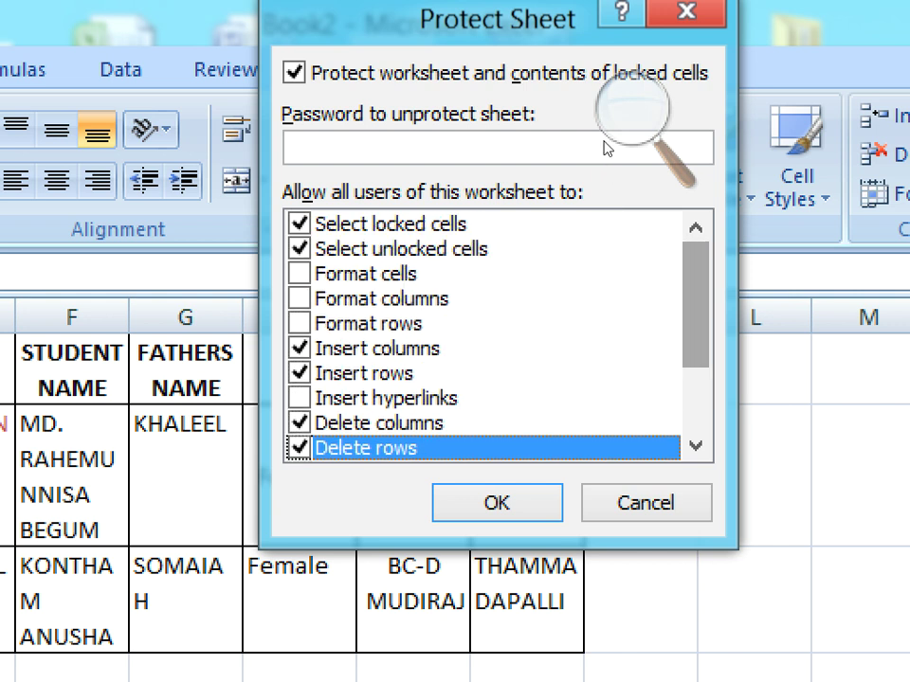
Untick the insert permissions, keep Delete columns and Delete rows allowed, and go to the password field.
key(Up)
key(Up)
key(Up)
key(space)
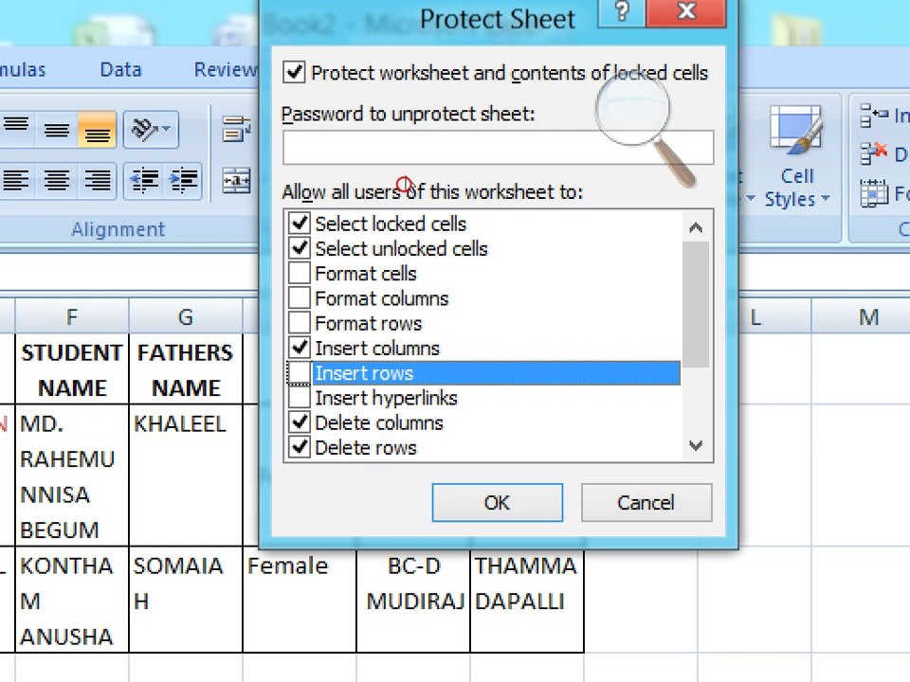
key(Up)
key(space)
key(Down)
key(Down)
key(Down)
key(space)
key(Down)
key(space)
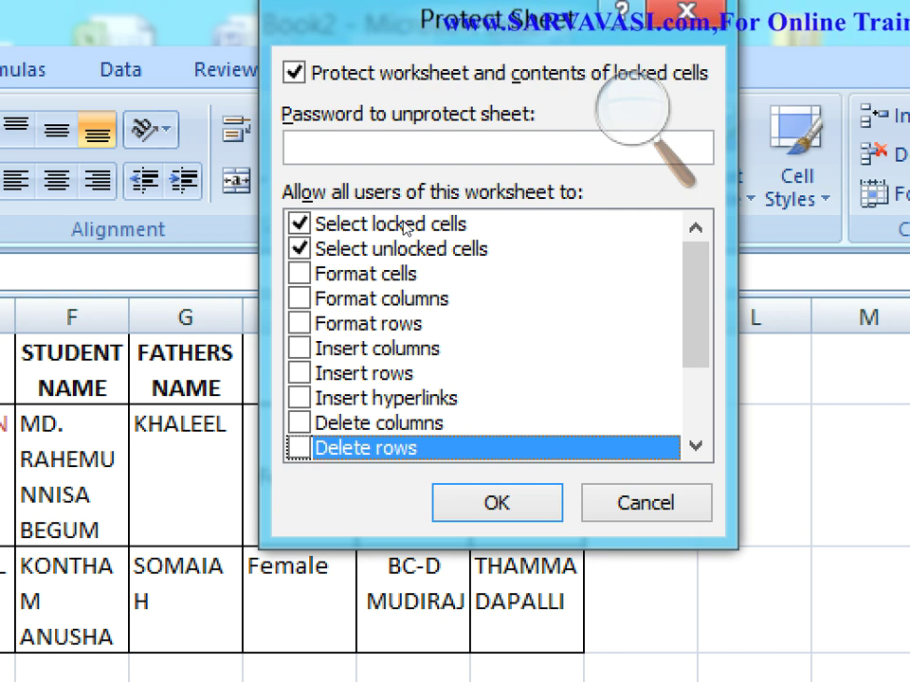
key(Up)
key(space)
key(Down)
key(space)
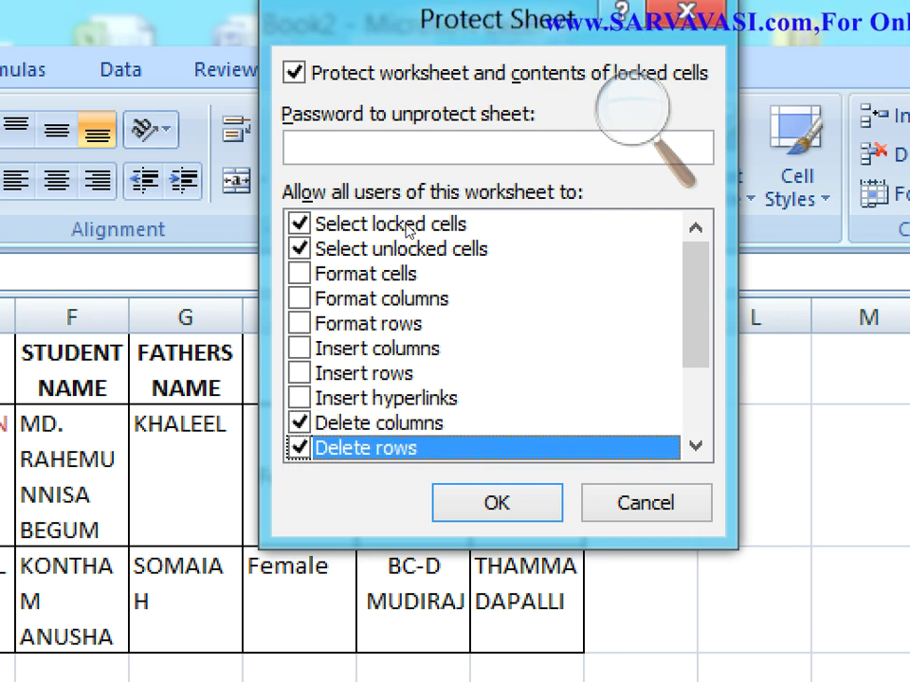
key(shift+Tab)
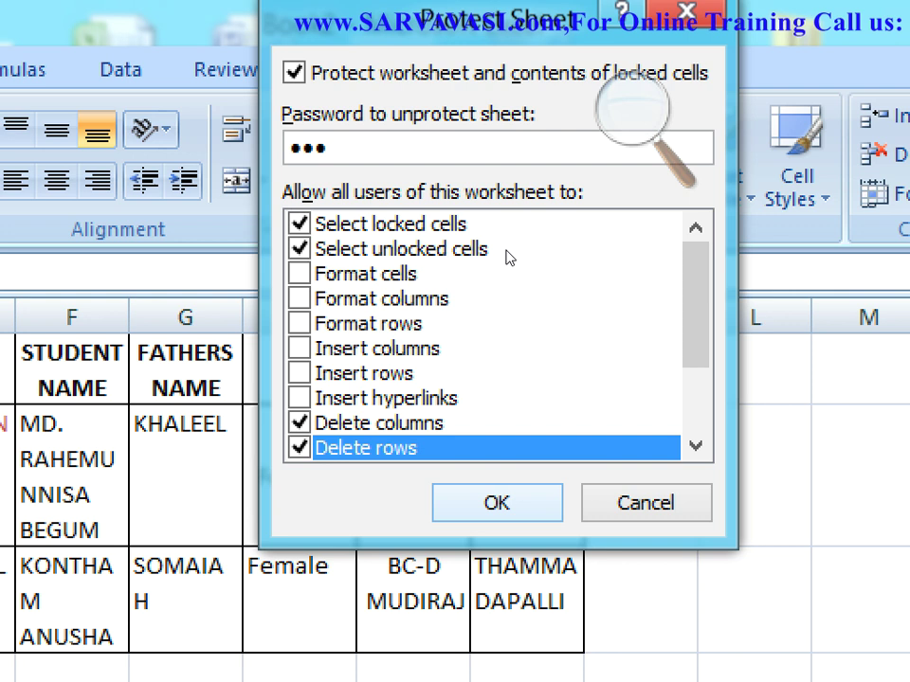
Re-enter the unprotect password to confirm and protect the sheet.
key(Return)
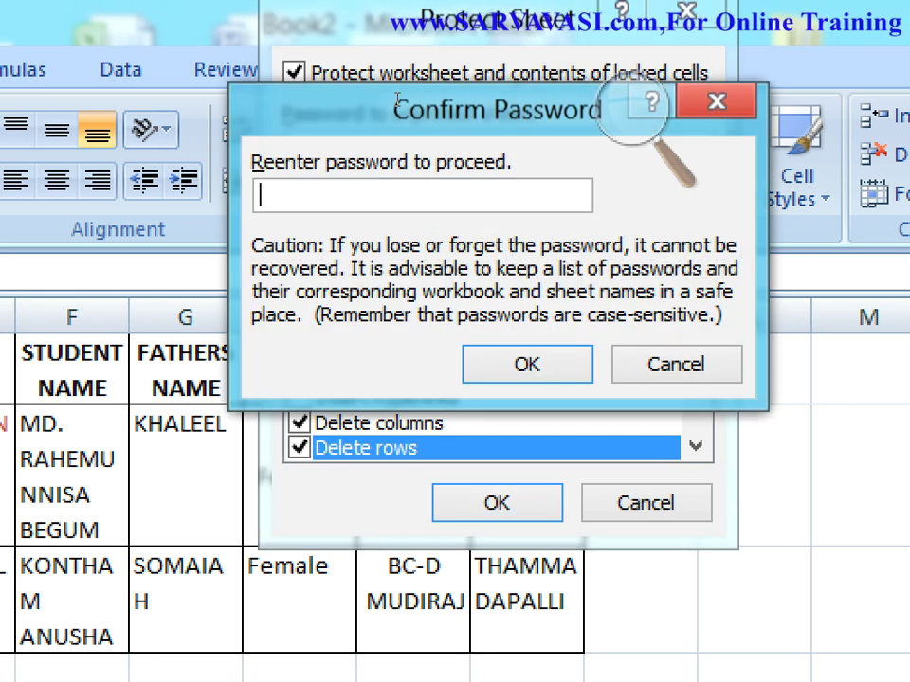
key(Return)
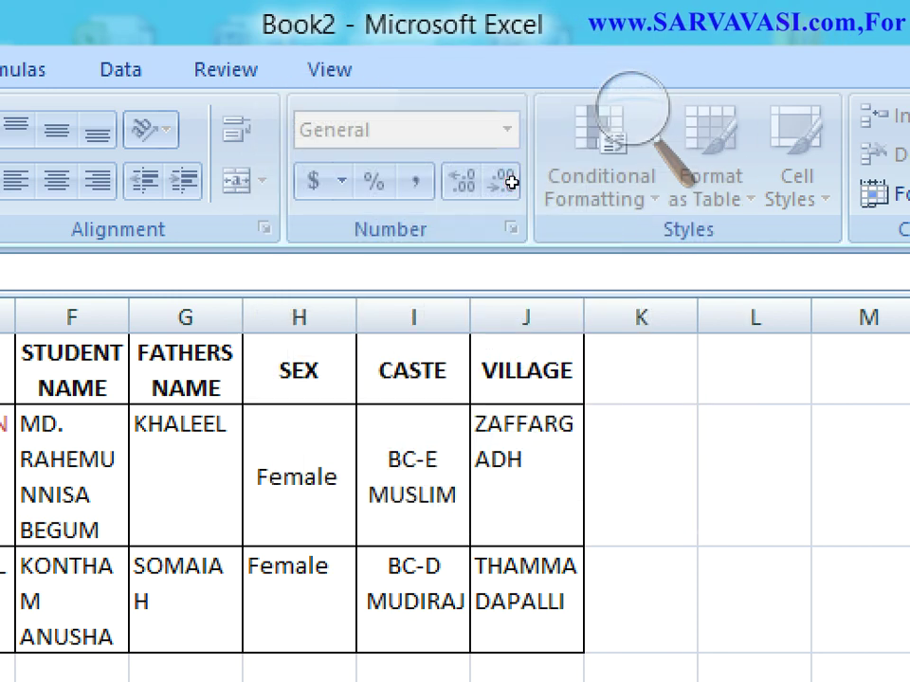
key(super+minus)
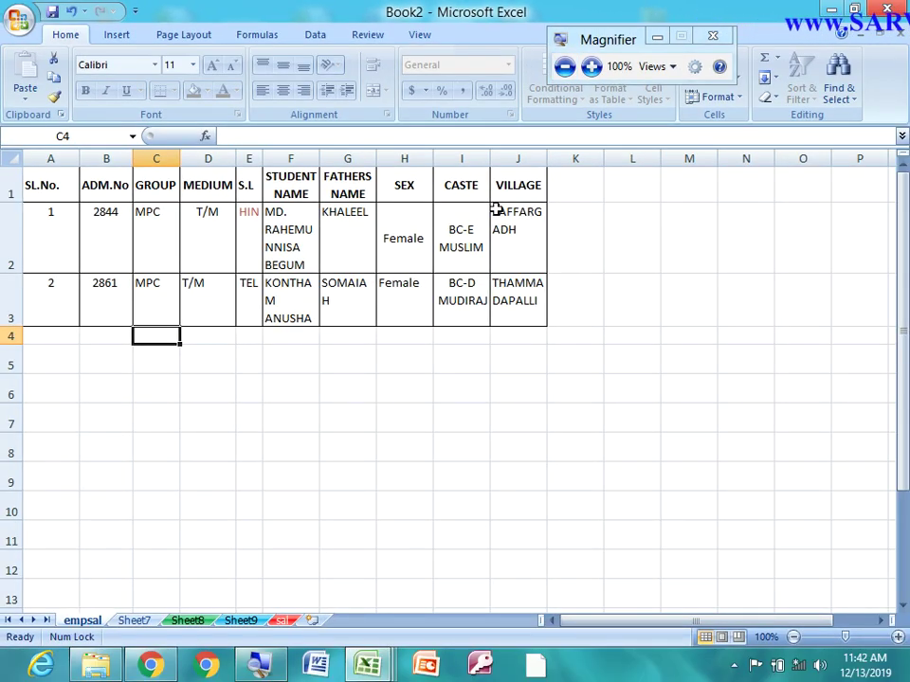
Save the workbook as Book2.
click(18, 18)
click(38, 136)
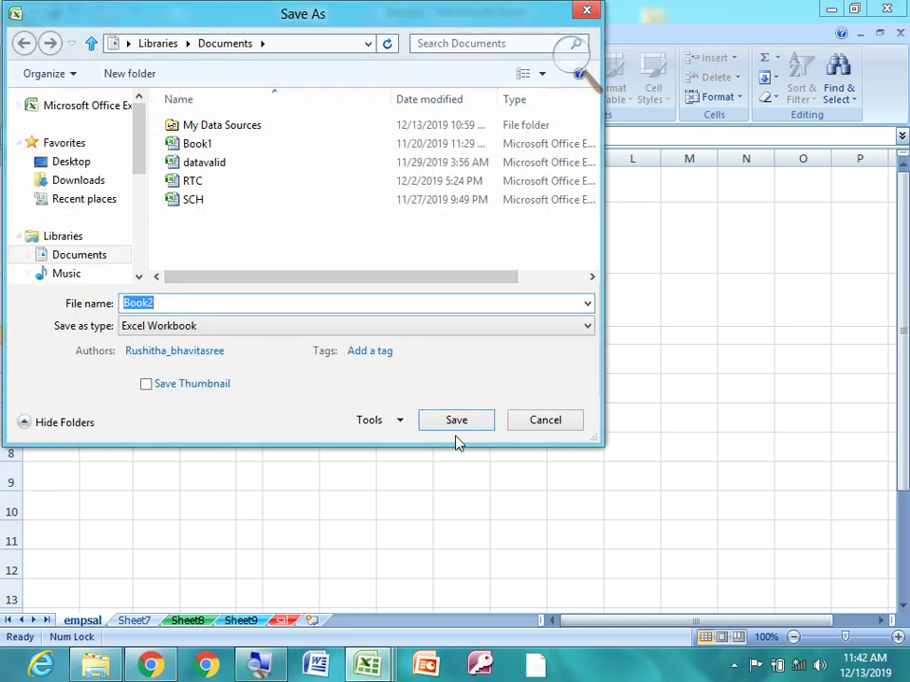
click(459, 427)
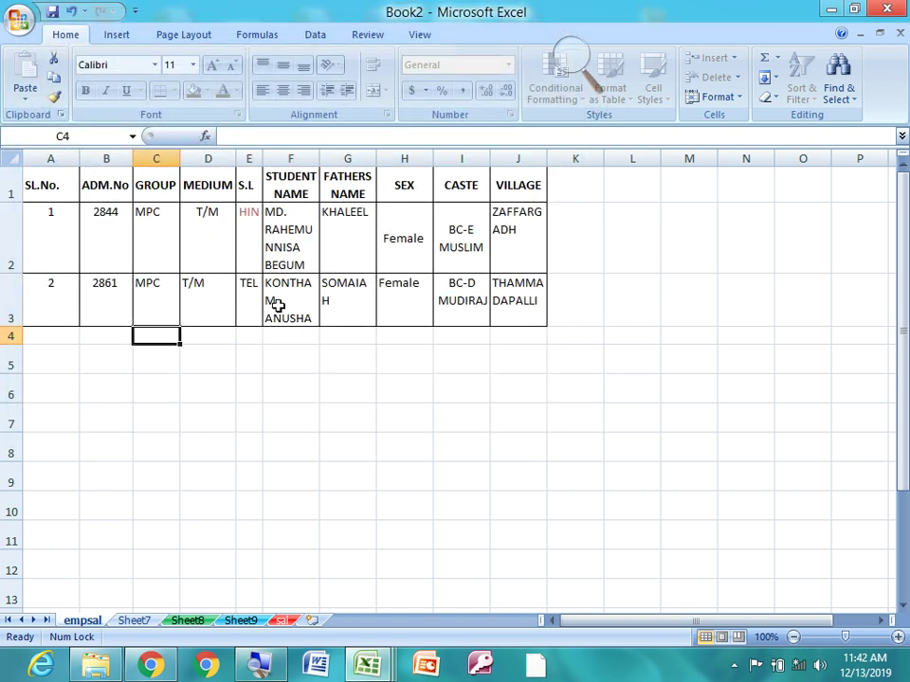
click(202, 259)
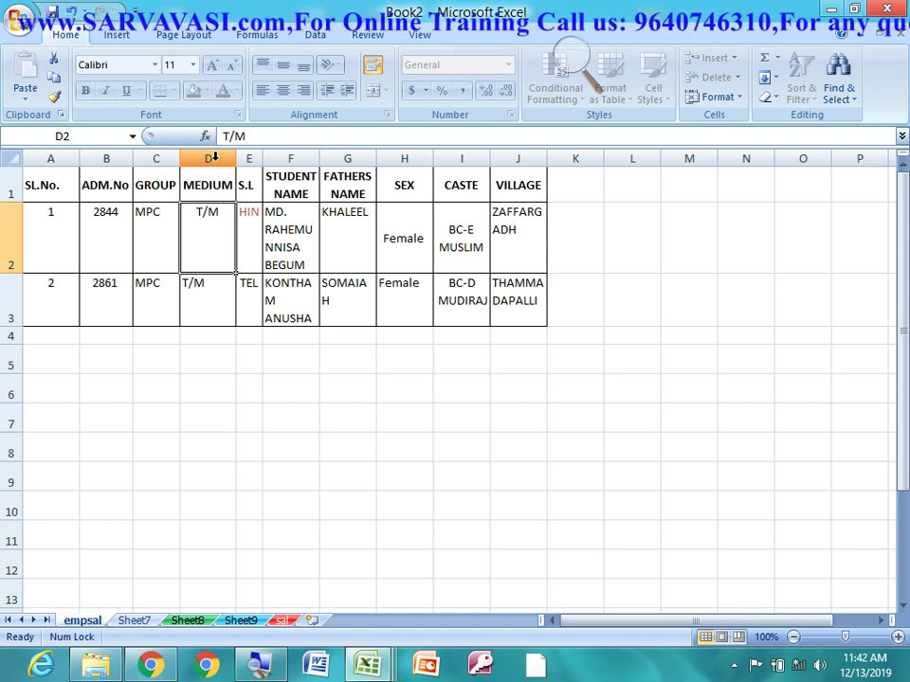
click(214, 158)
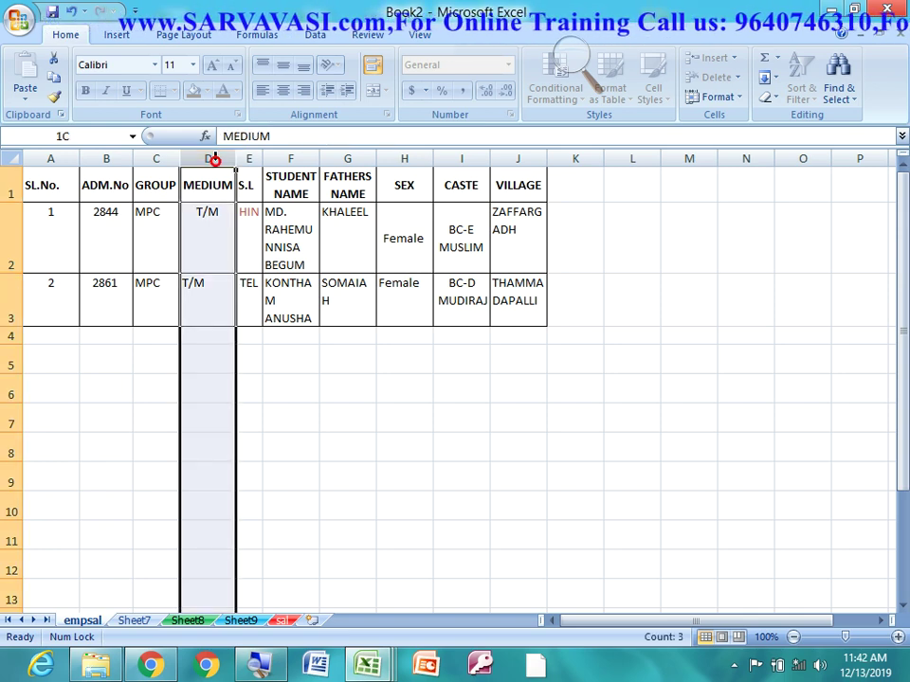
right_click(215, 161)
click(270, 273)
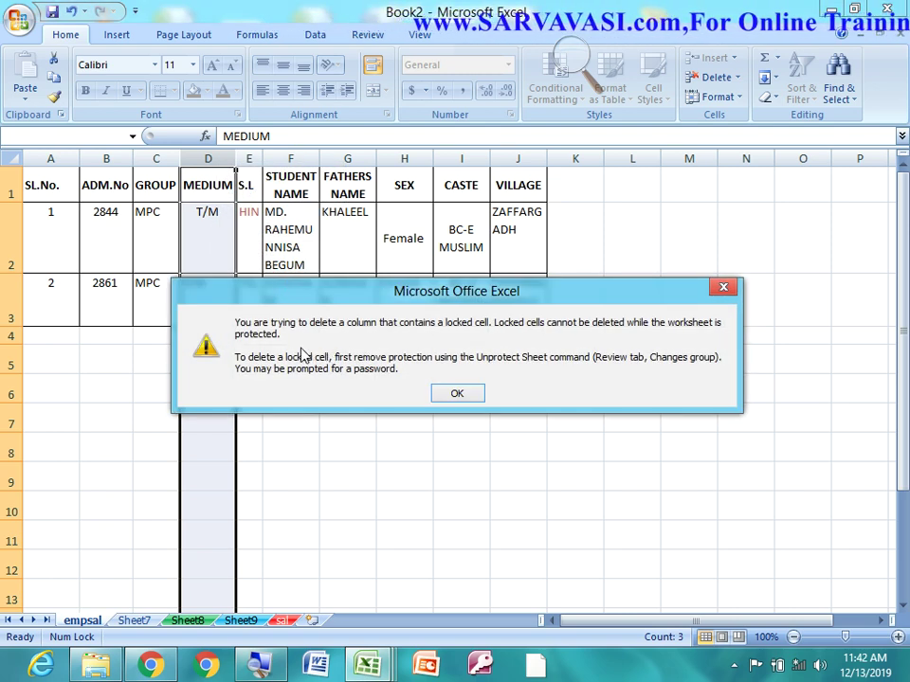
click(578, 59)
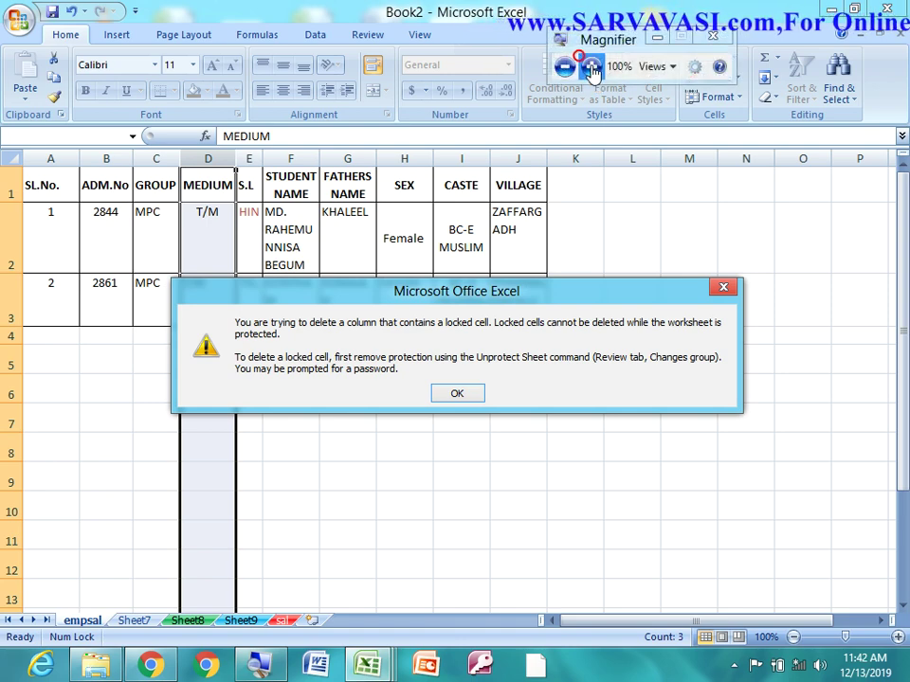
click(589, 67)
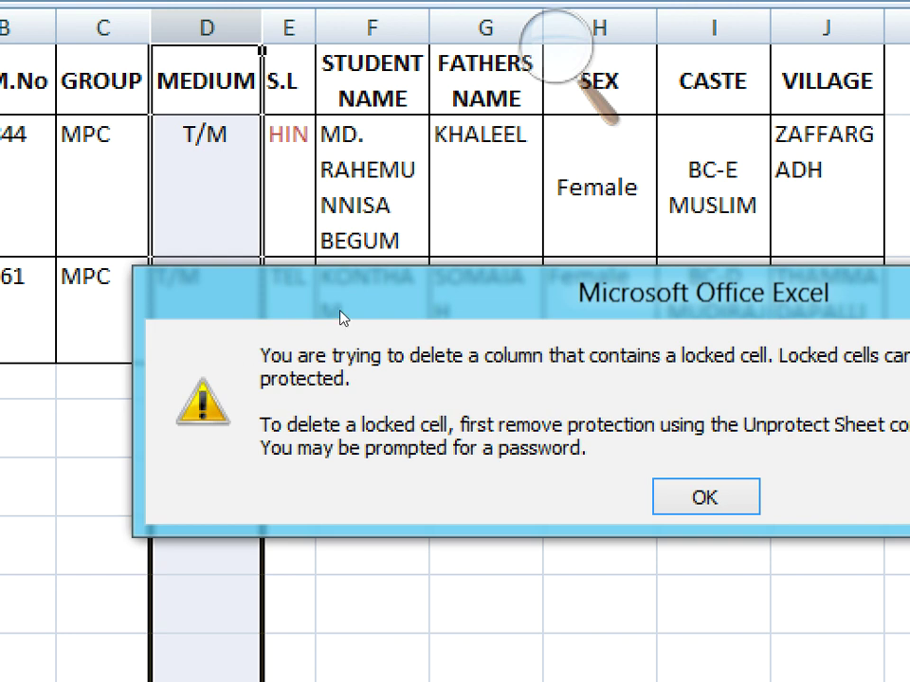
click(554, 43)
click(539, 71)
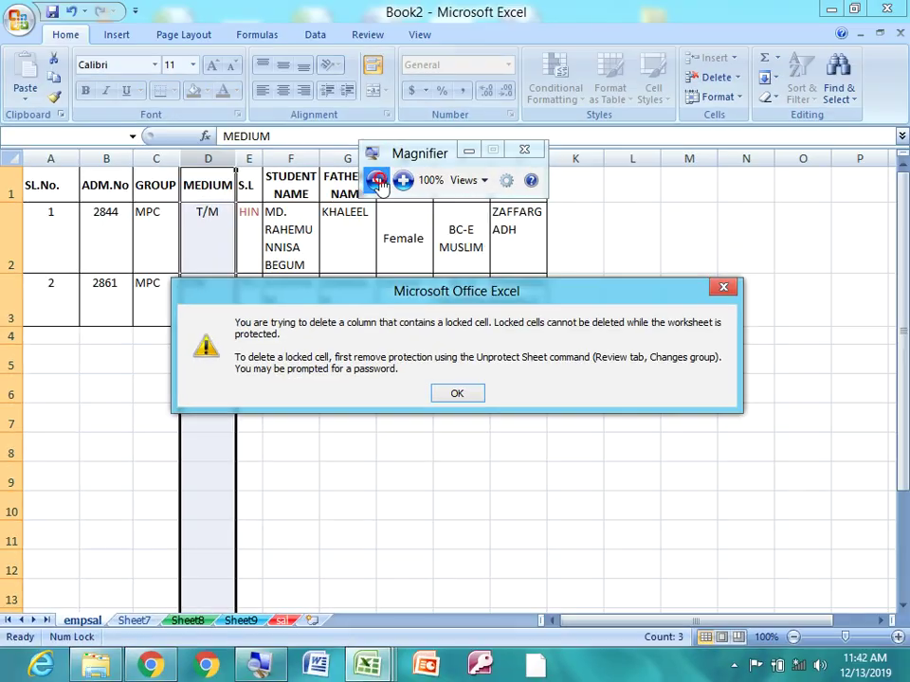
click(451, 392)
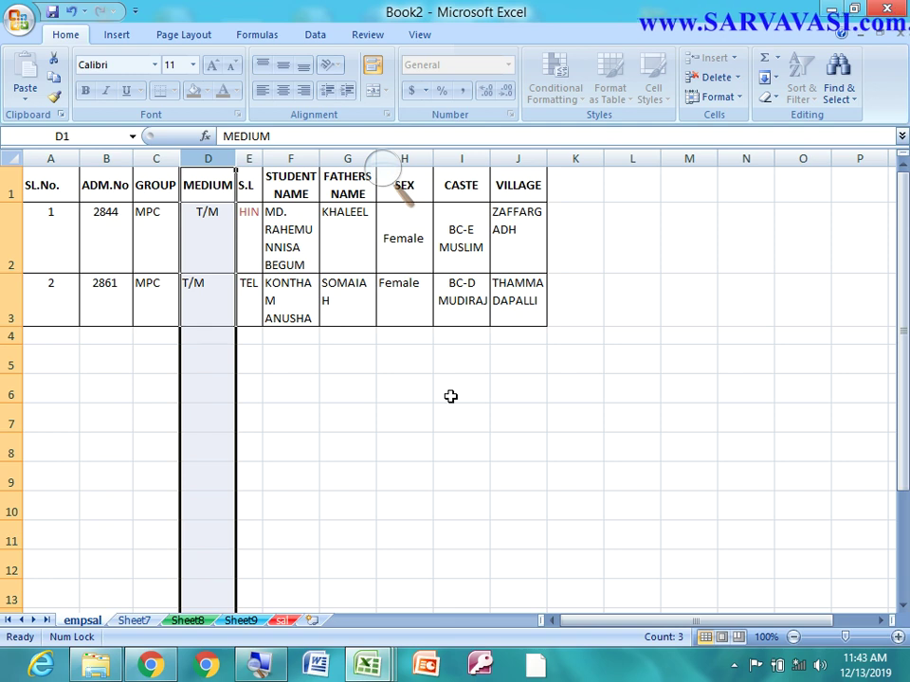
click(299, 301)
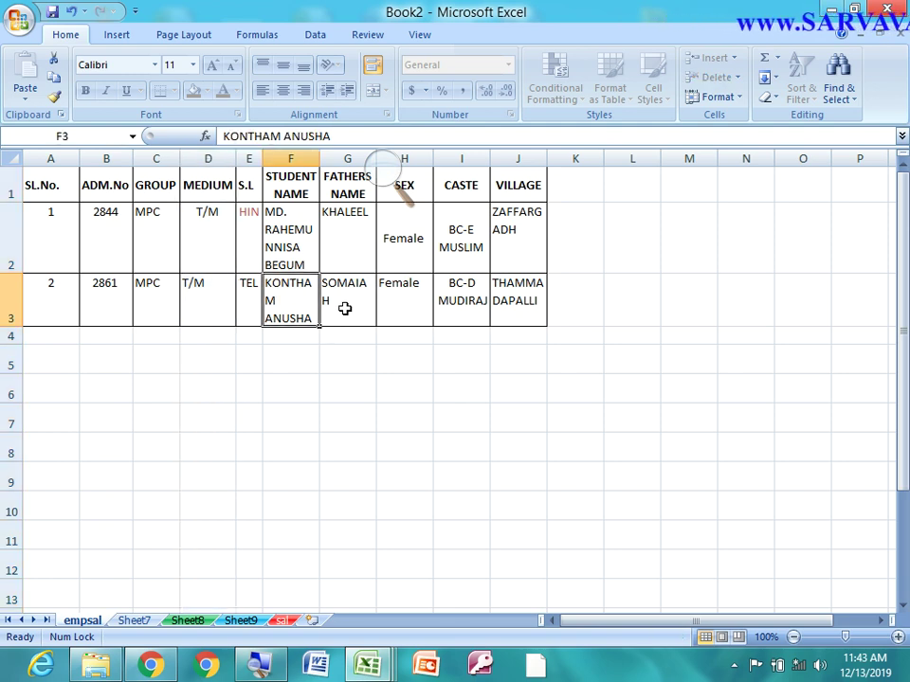
double_click(344, 309)
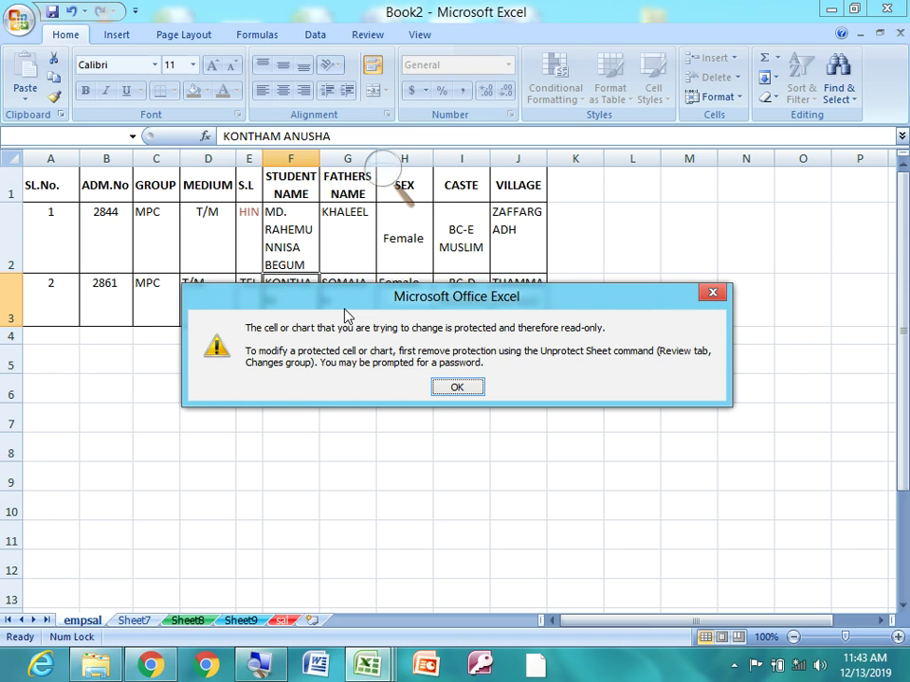
key(Return)
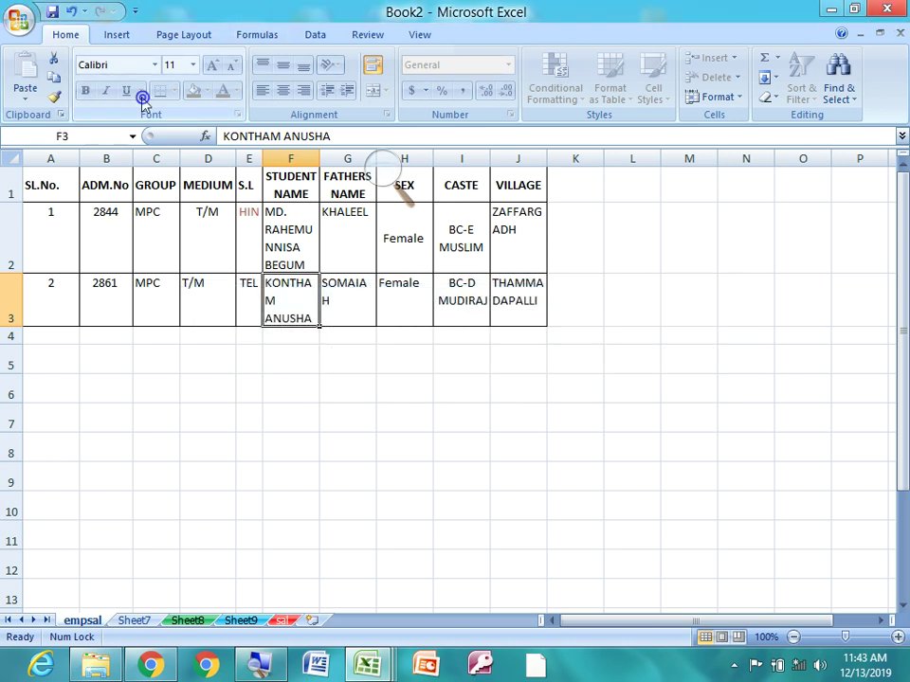
click(158, 69)
key(Escape)
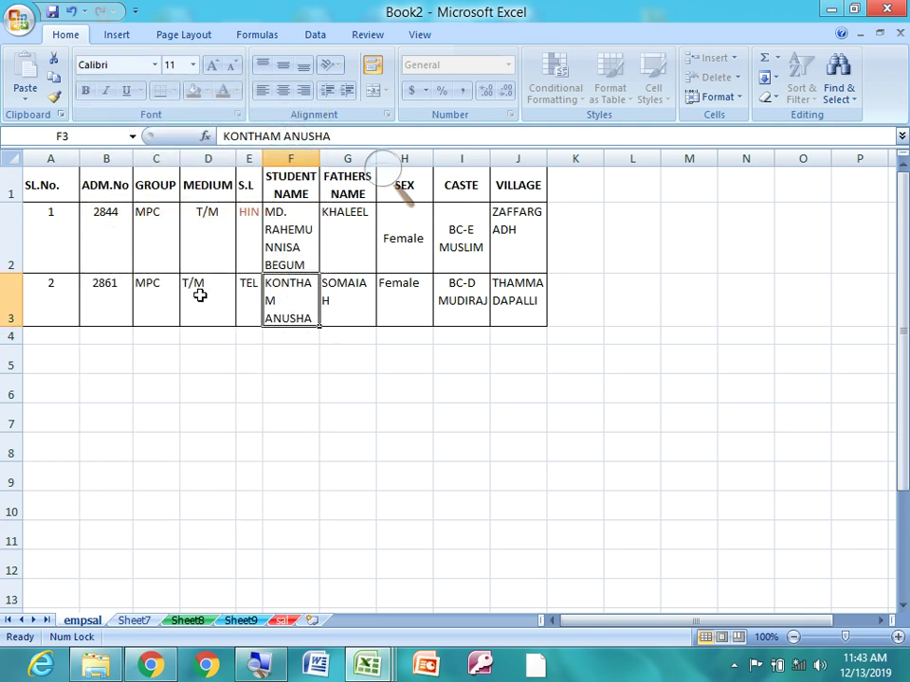
click(155, 66)
key(Escape)
click(193, 66)
key(Escape)
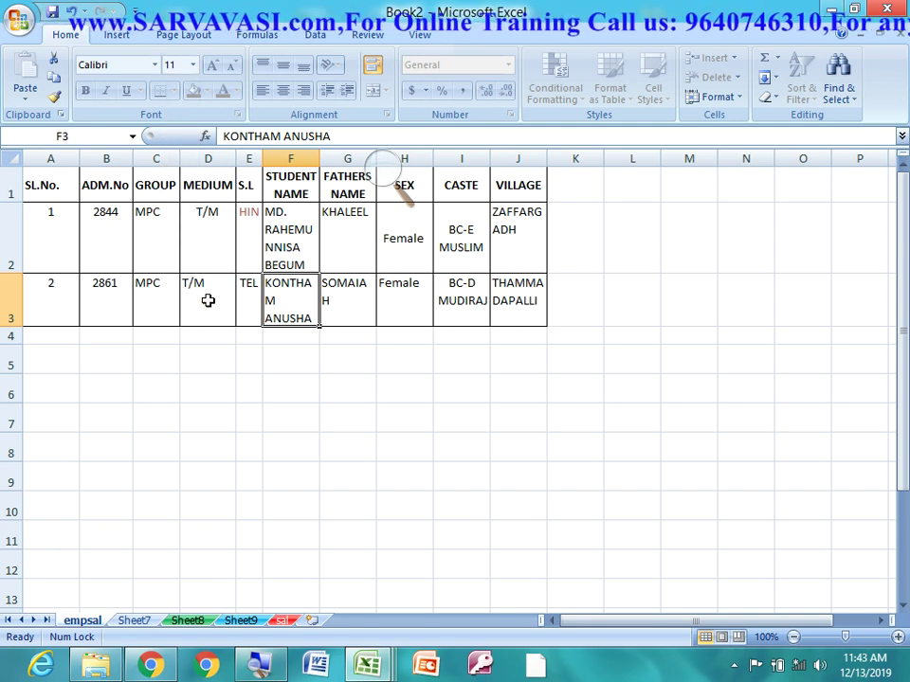
click(399, 286)
click(96, 343)
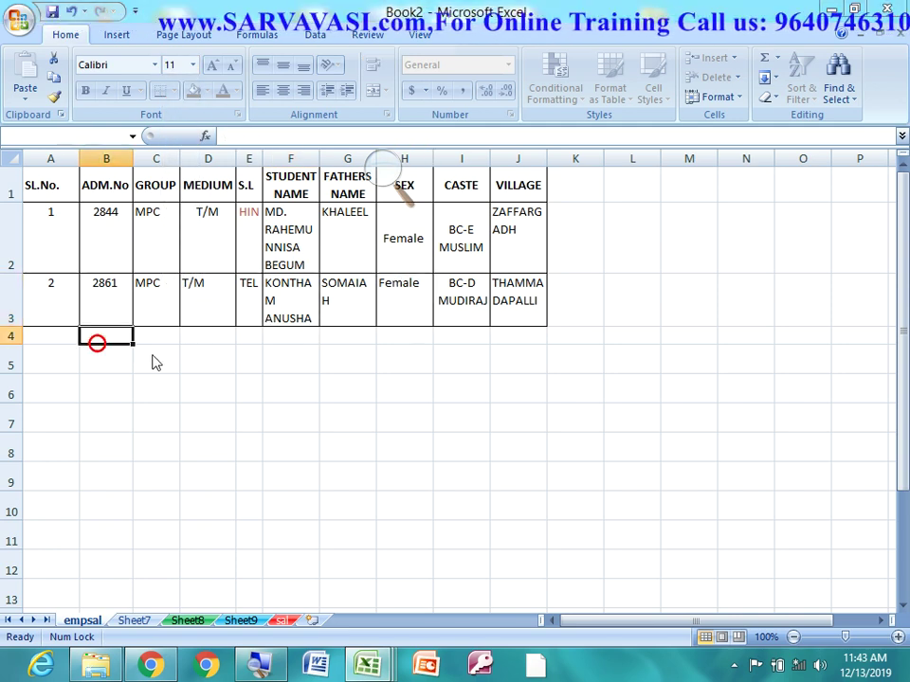
click(457, 386)
double_click(295, 380)
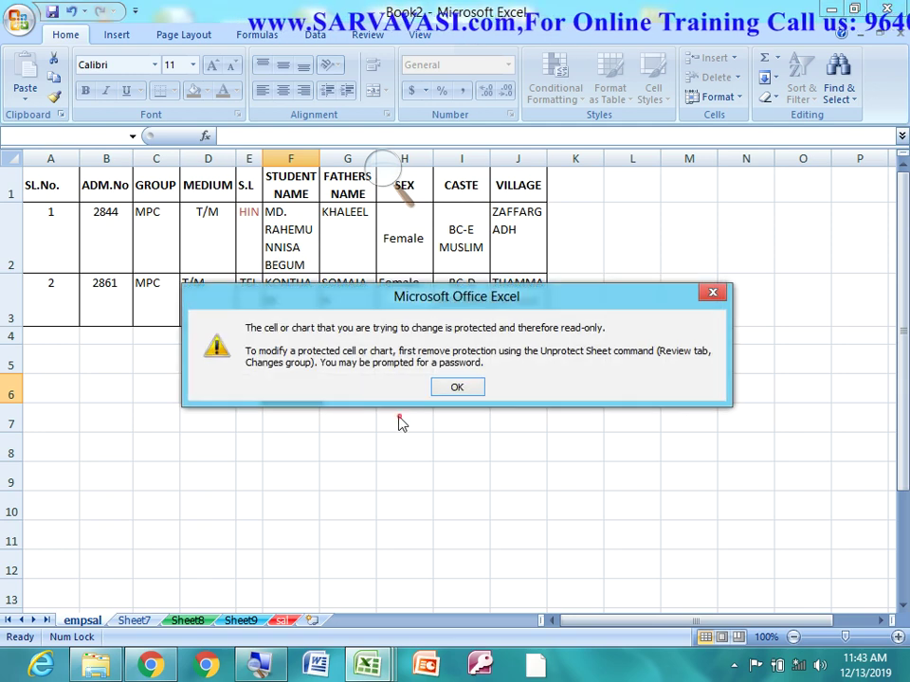
click(455, 386)
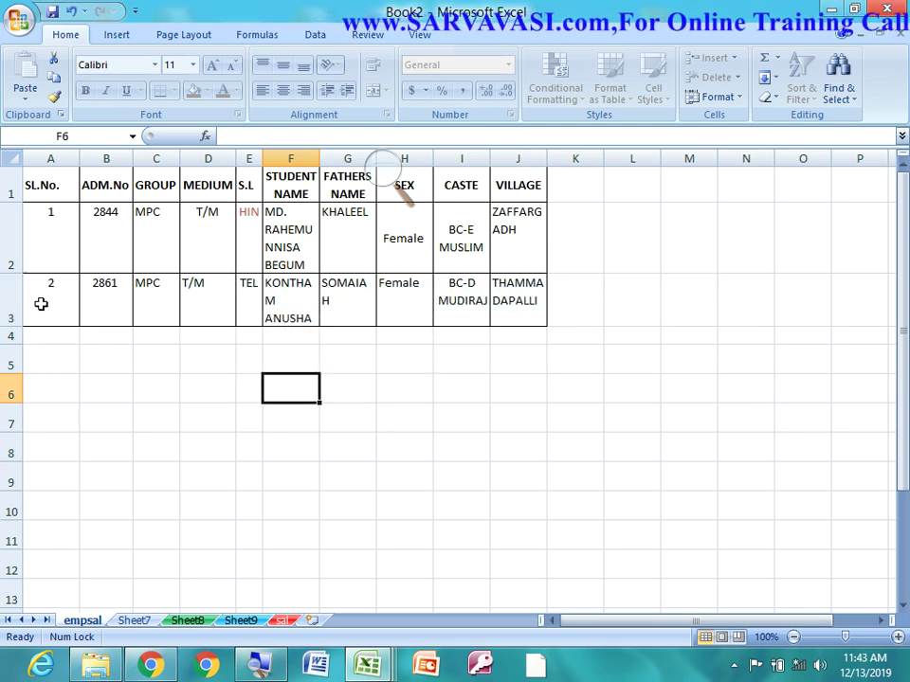
click(11, 310)
right_click(11, 299)
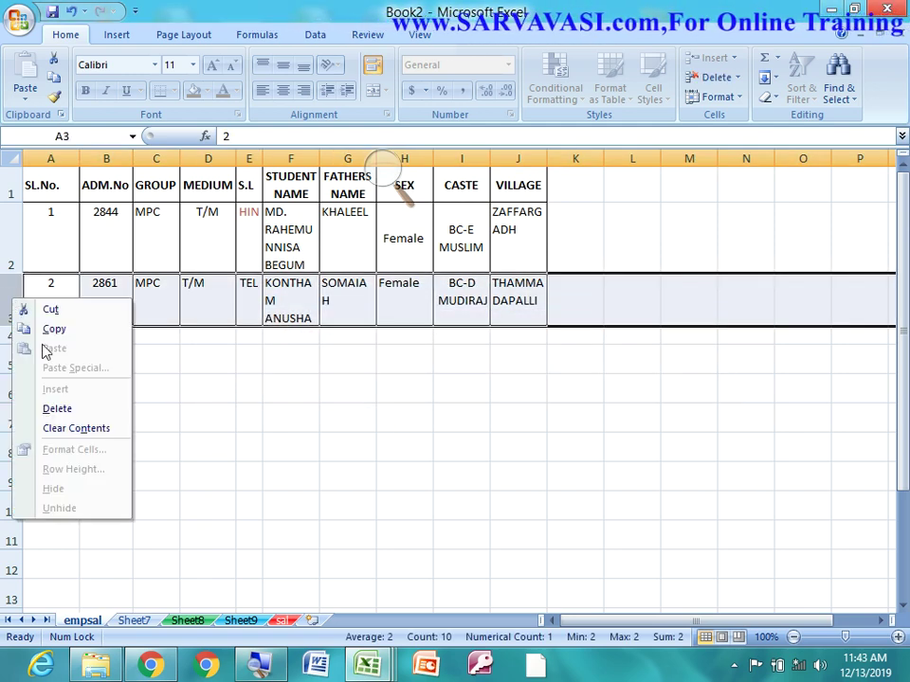
click(75, 408)
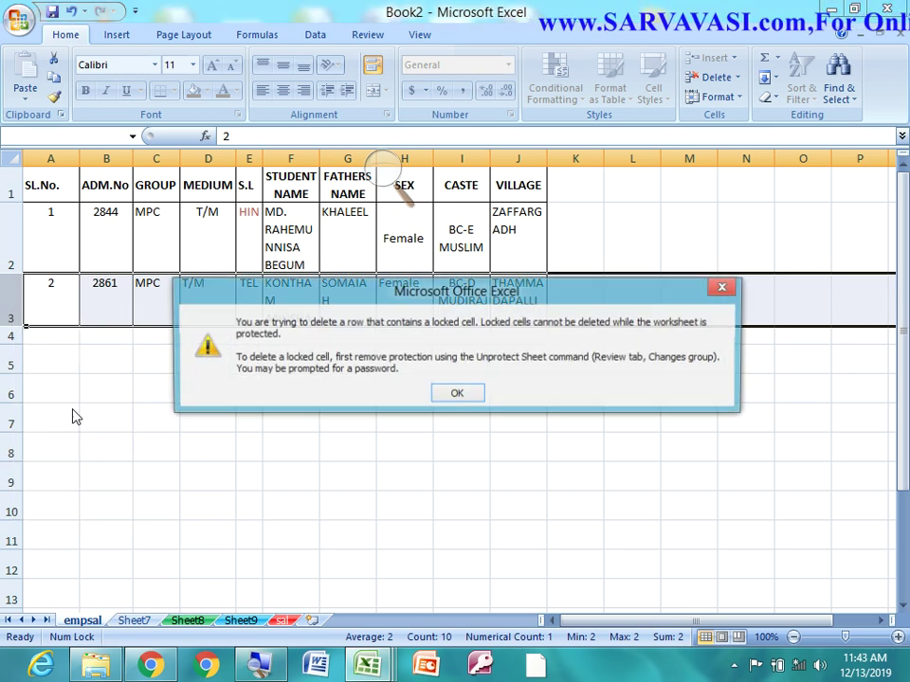
click(441, 393)
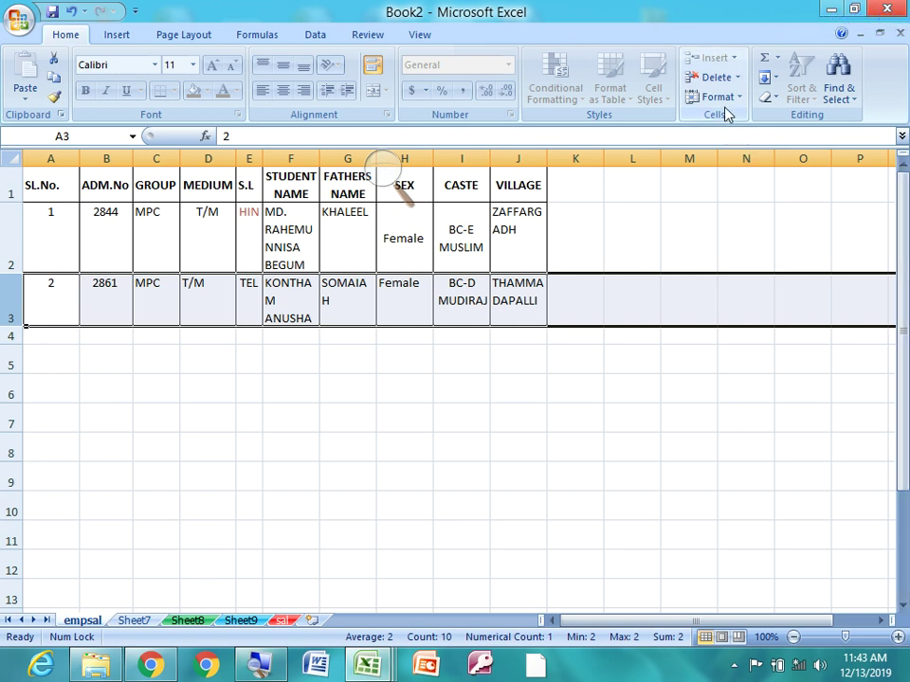
click(101, 34)
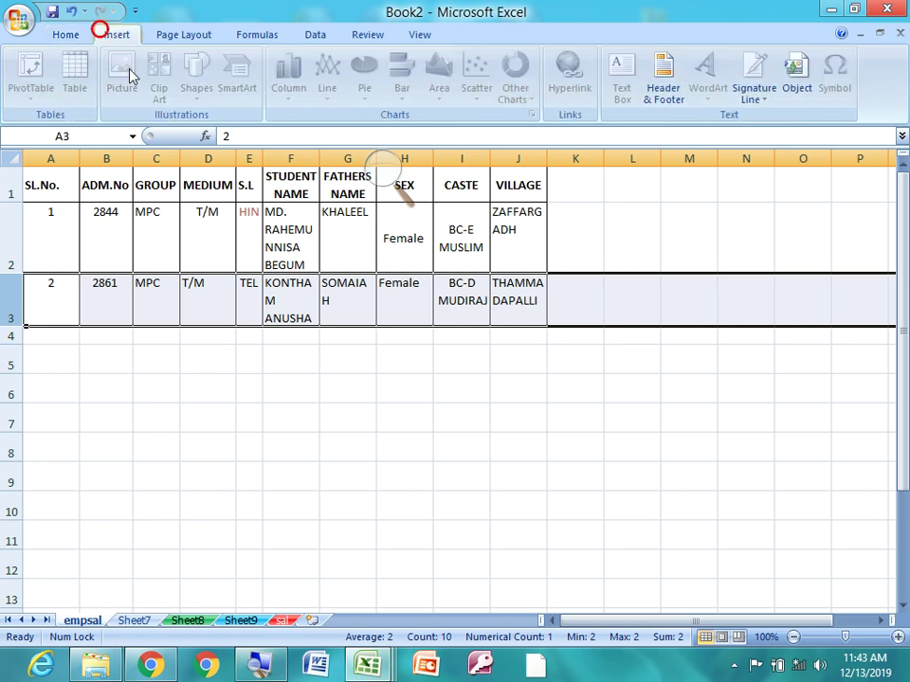
click(189, 34)
click(261, 34)
click(364, 36)
click(413, 36)
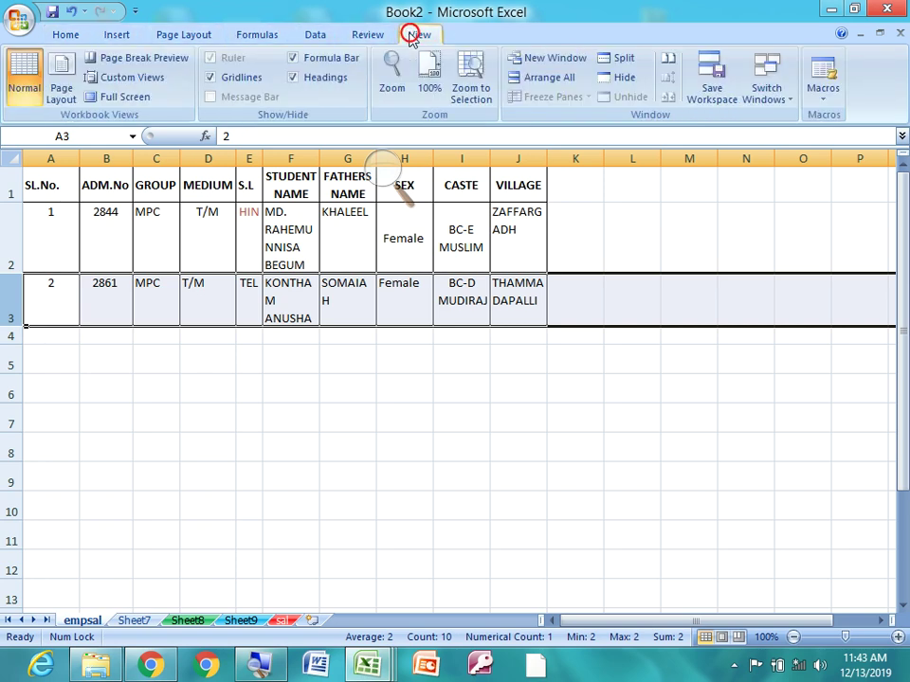
click(79, 42)
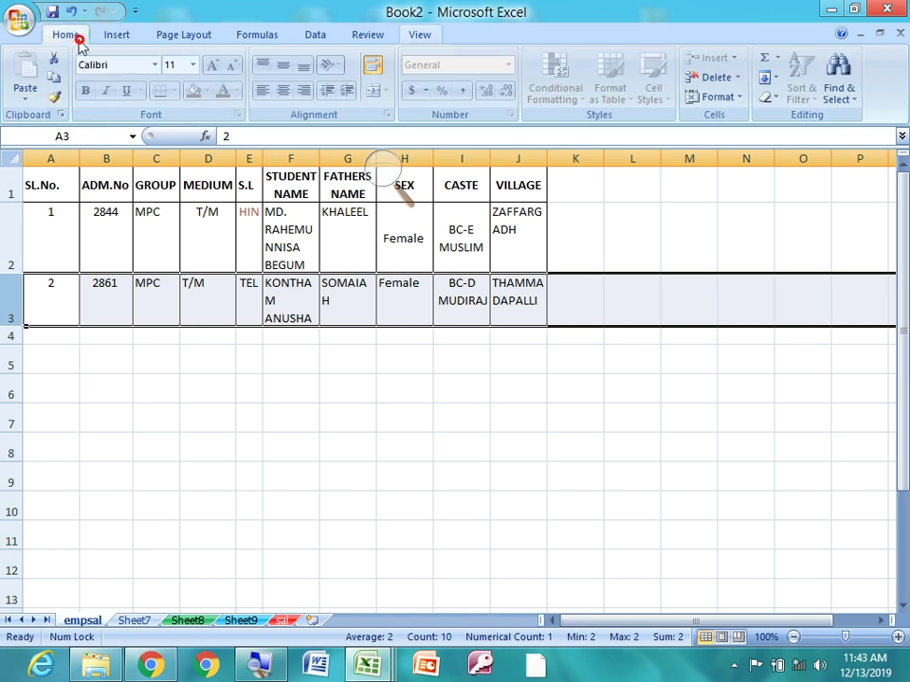
Unprotect the empsal sheet through Format > Unprotect Sheet by entering its password.
click(739, 98)
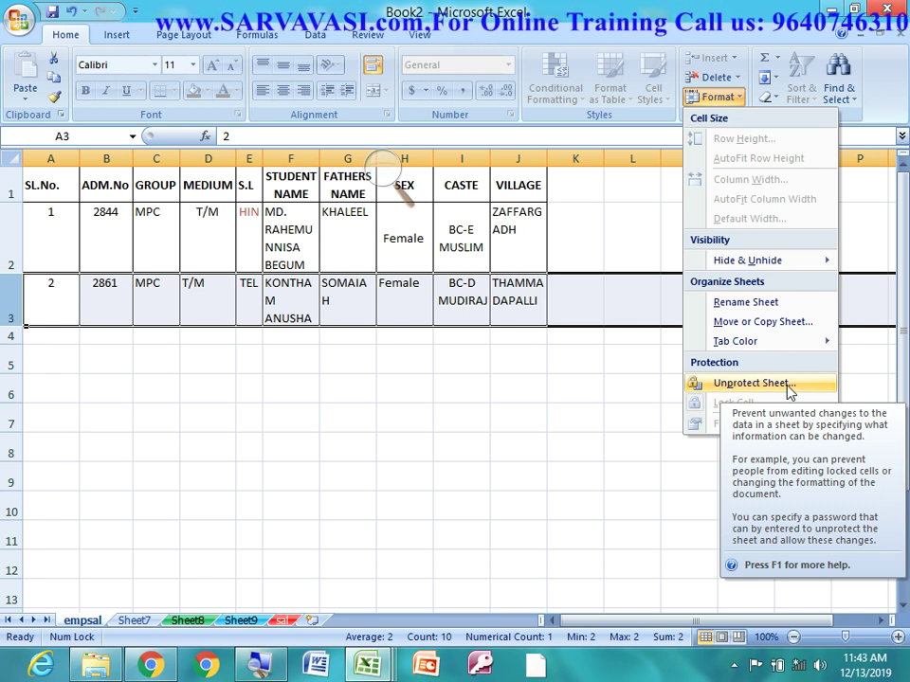
click(789, 387)
click(460, 131)
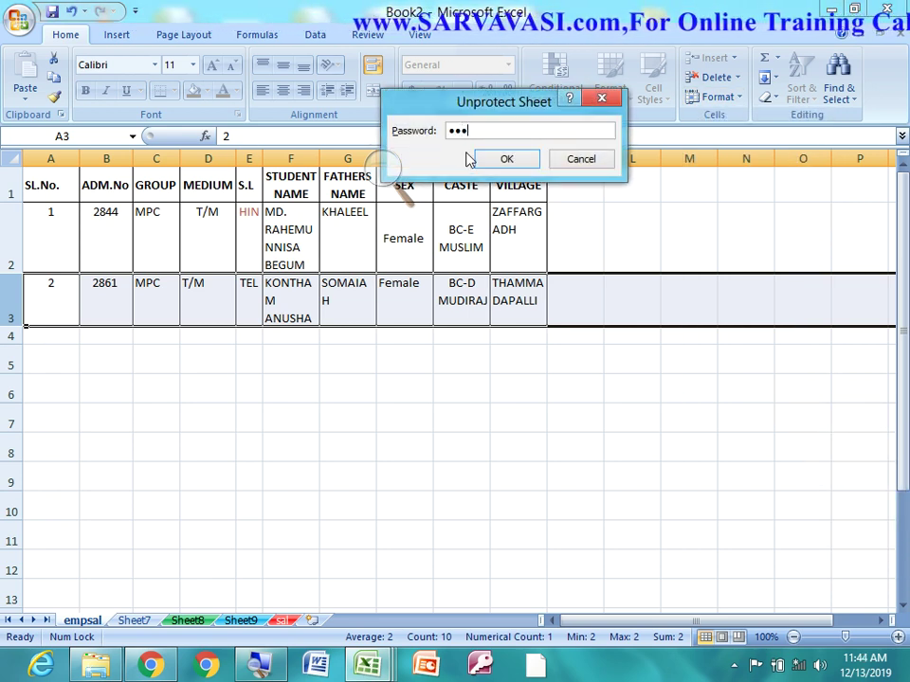
click(504, 159)
click(481, 389)
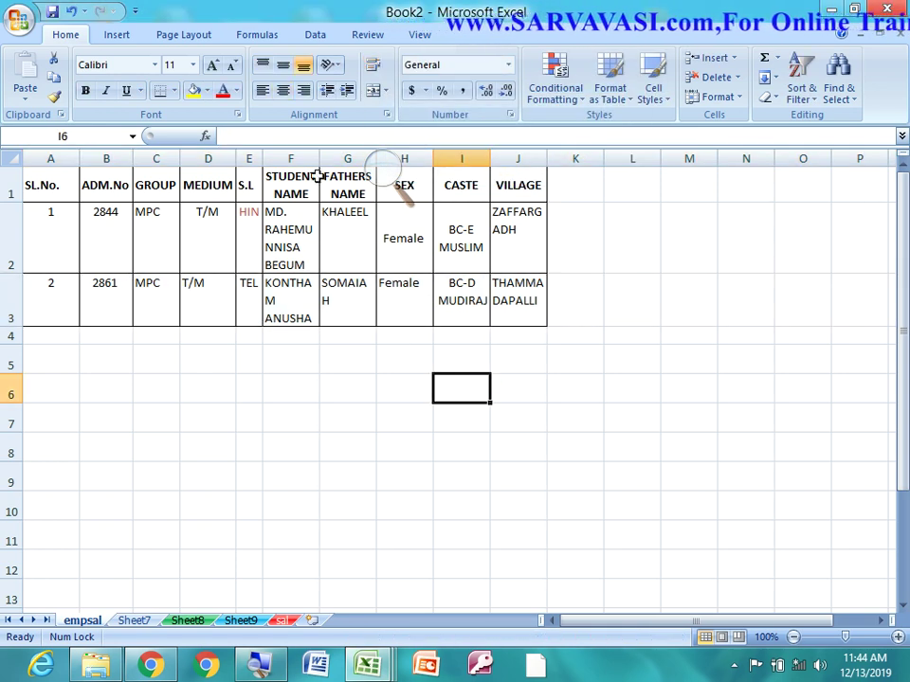
Insert an empty column before STUDENT NAME, then delete it again.
click(292, 159)
right_click(298, 162)
click(340, 255)
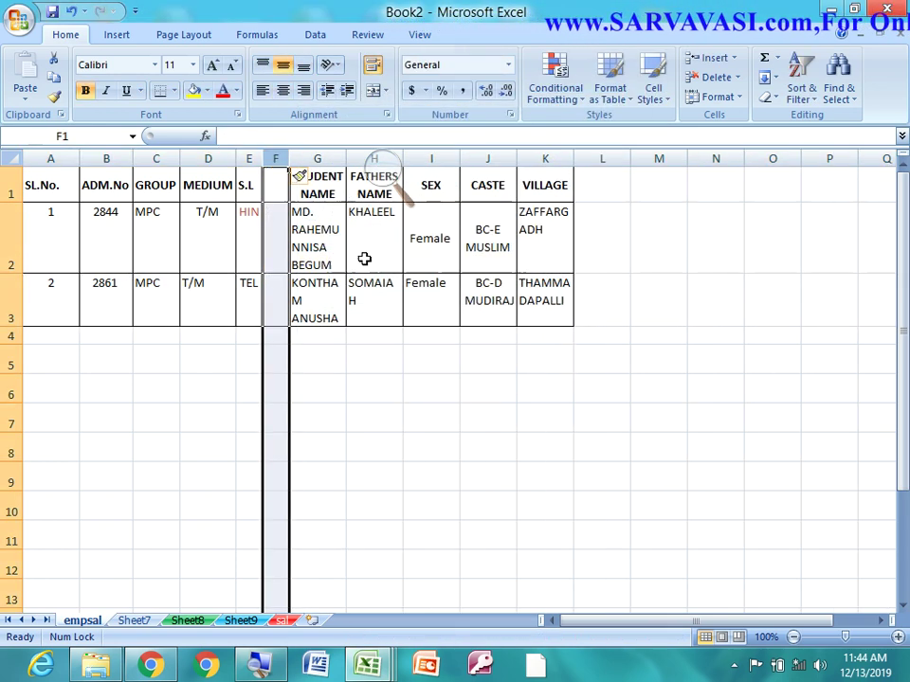
mouse_move(302, 178)
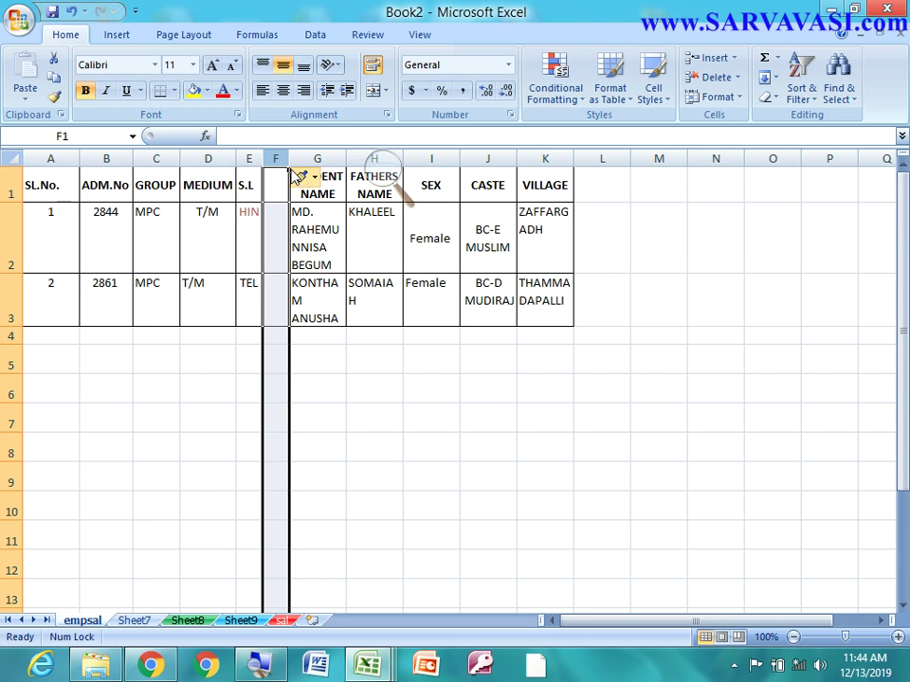
right_click(282, 154)
click(343, 269)
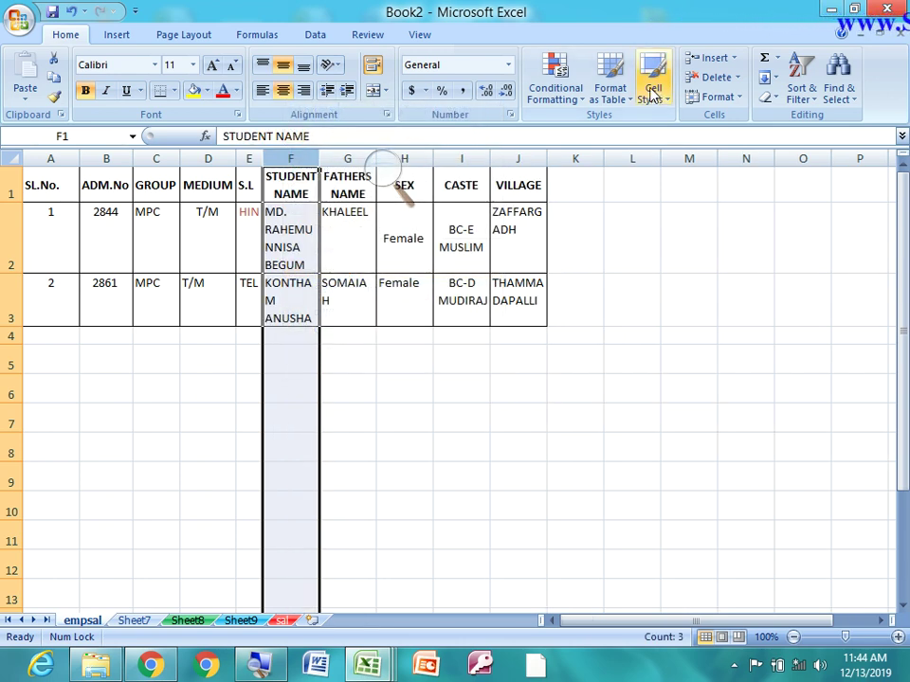
Select the whole student table and toggle Lock Cell for it from the Format menu.
click(732, 99)
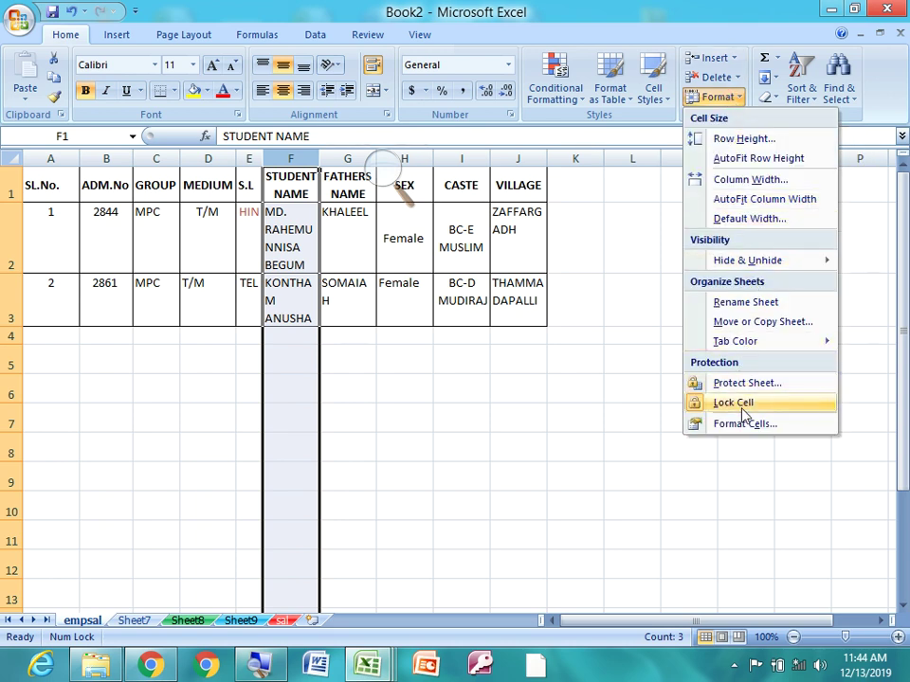
click(380, 347)
drag(63, 185, 527, 310)
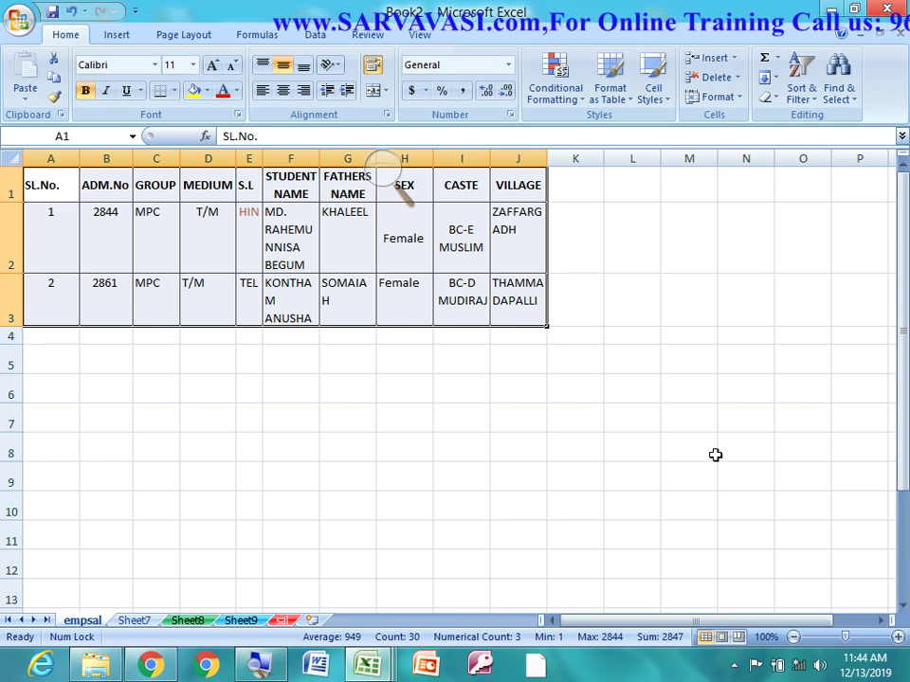
click(713, 97)
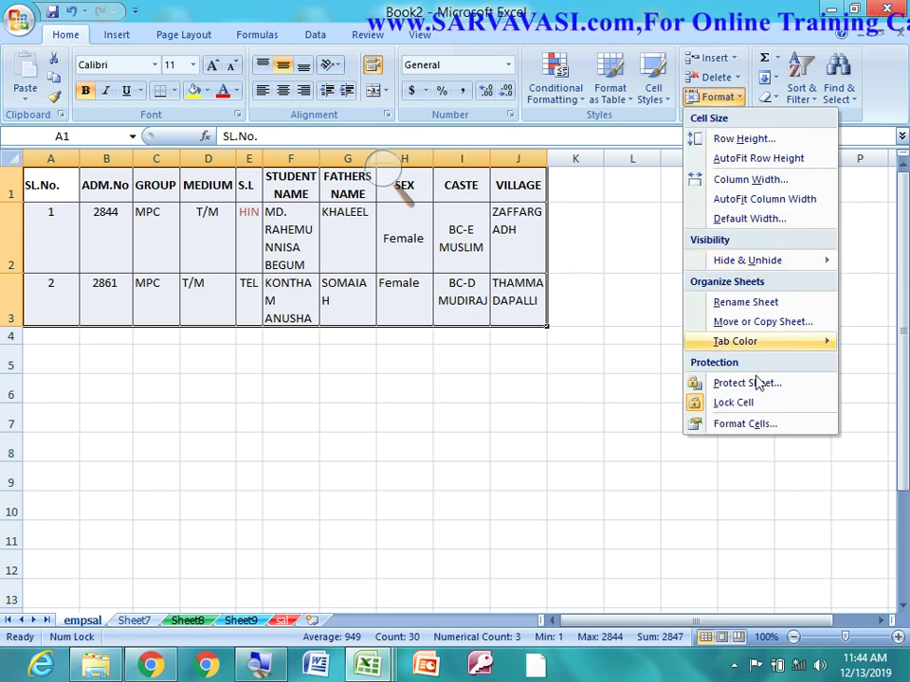
click(758, 408)
click(727, 103)
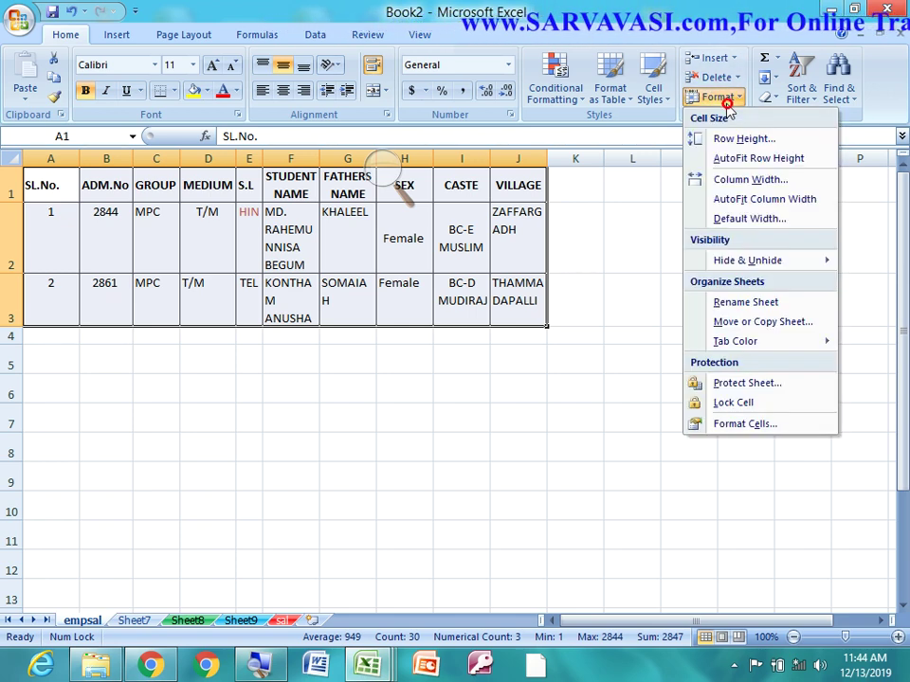
click(743, 400)
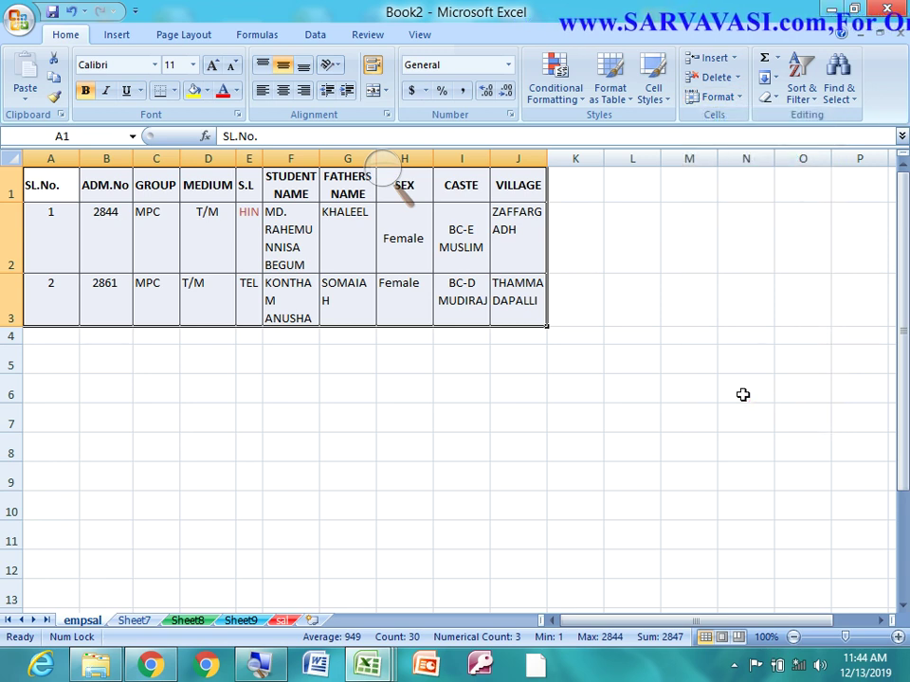
click(731, 100)
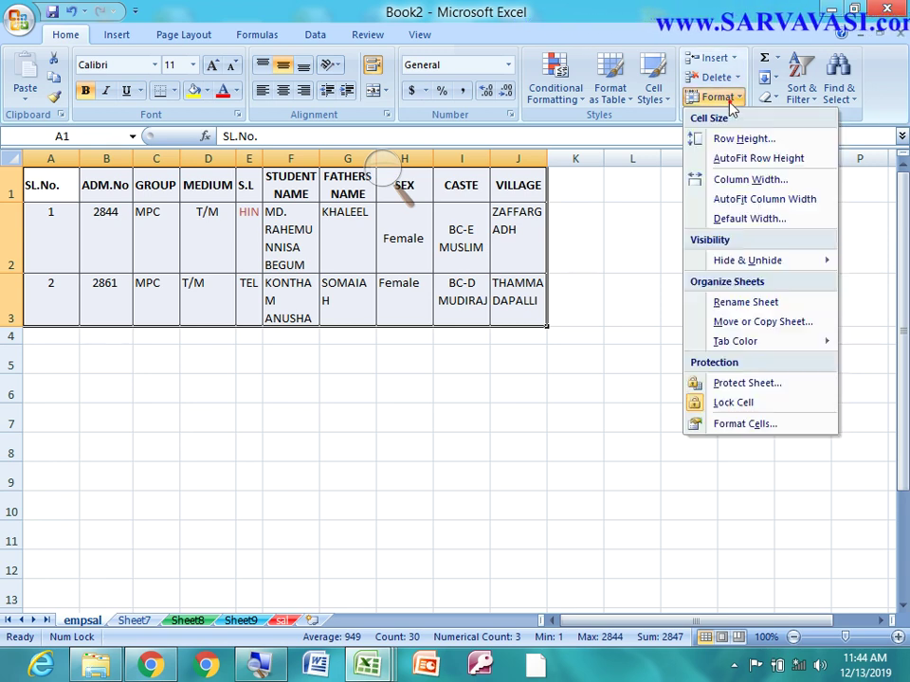
Password-protect the sheet with cell selection off and column/row insert and delete allowed.
click(758, 384)
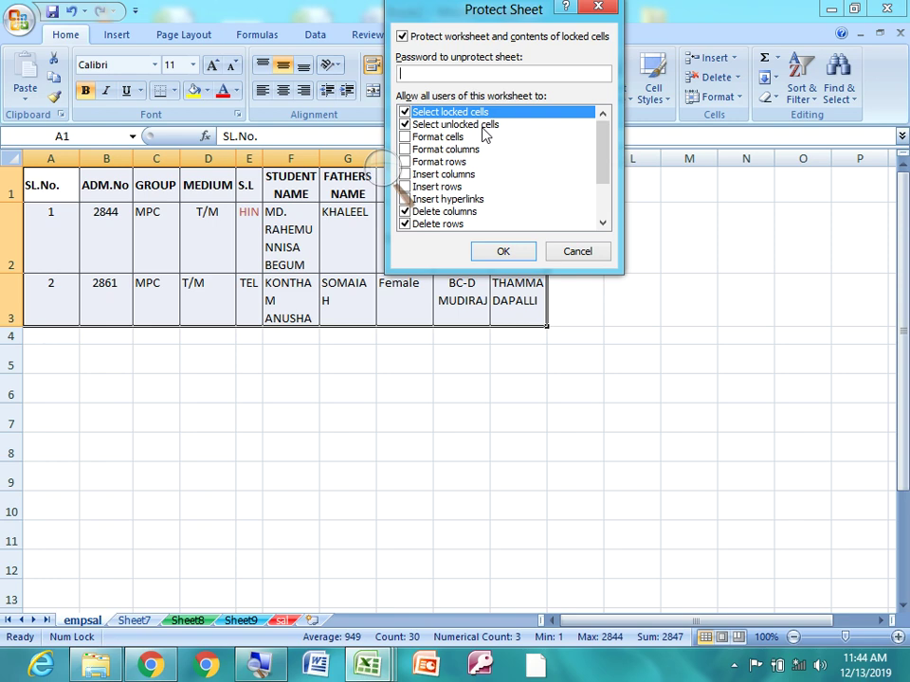
click(403, 121)
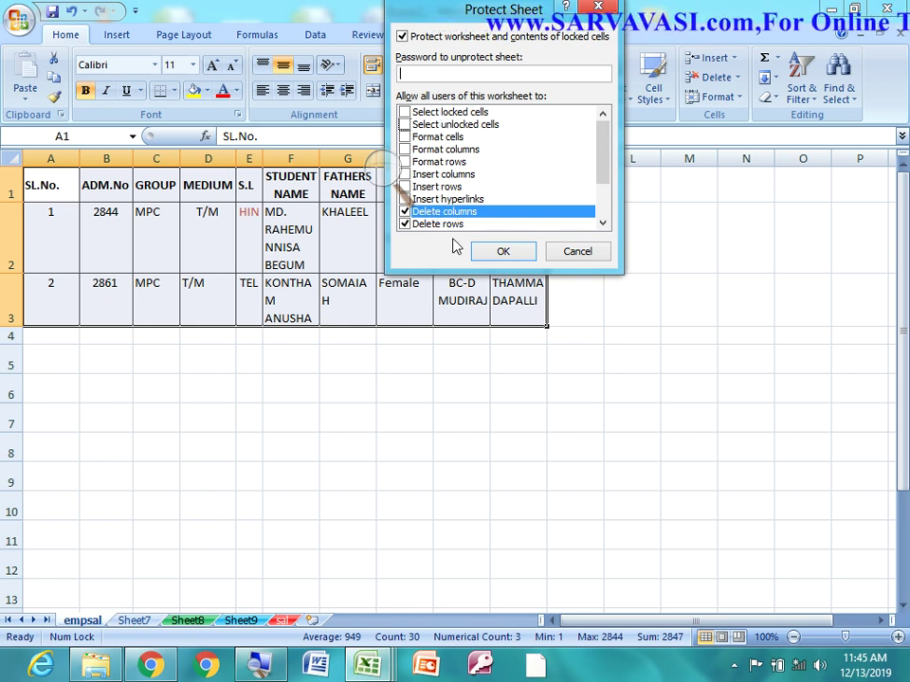
click(403, 201)
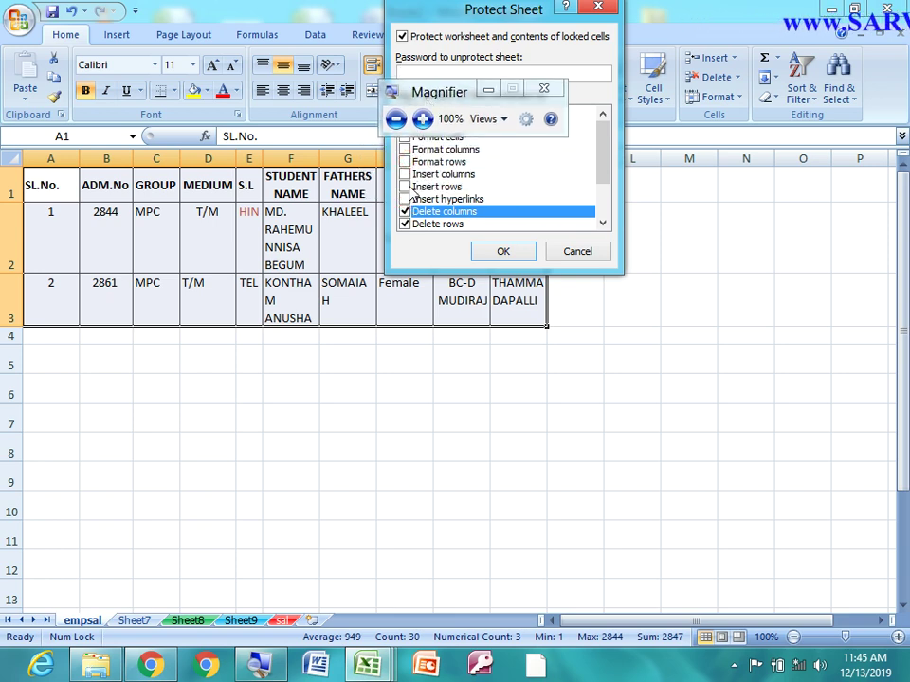
click(406, 187)
click(405, 174)
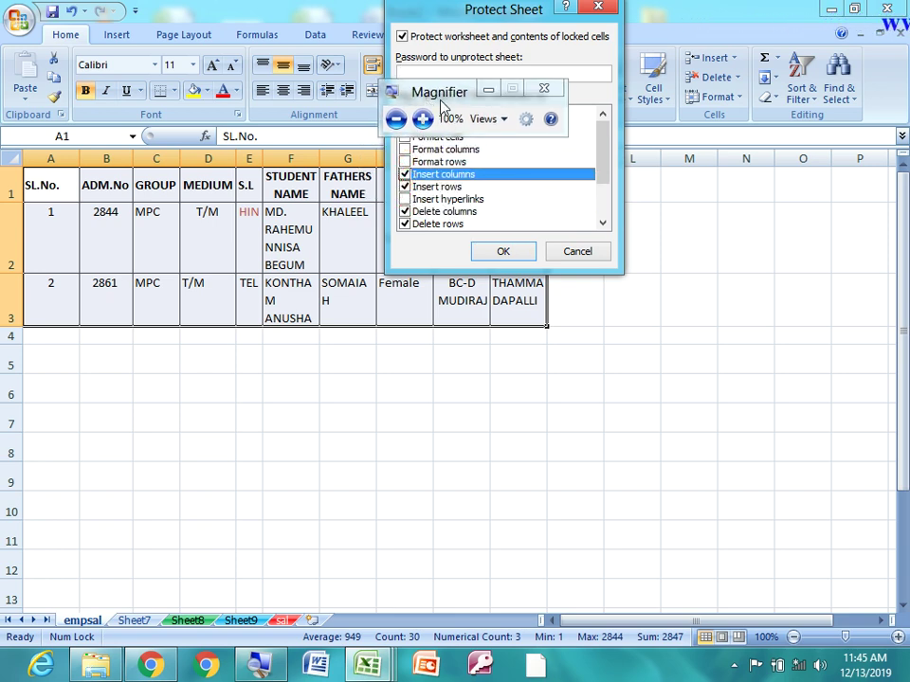
drag(444, 109, 270, 286)
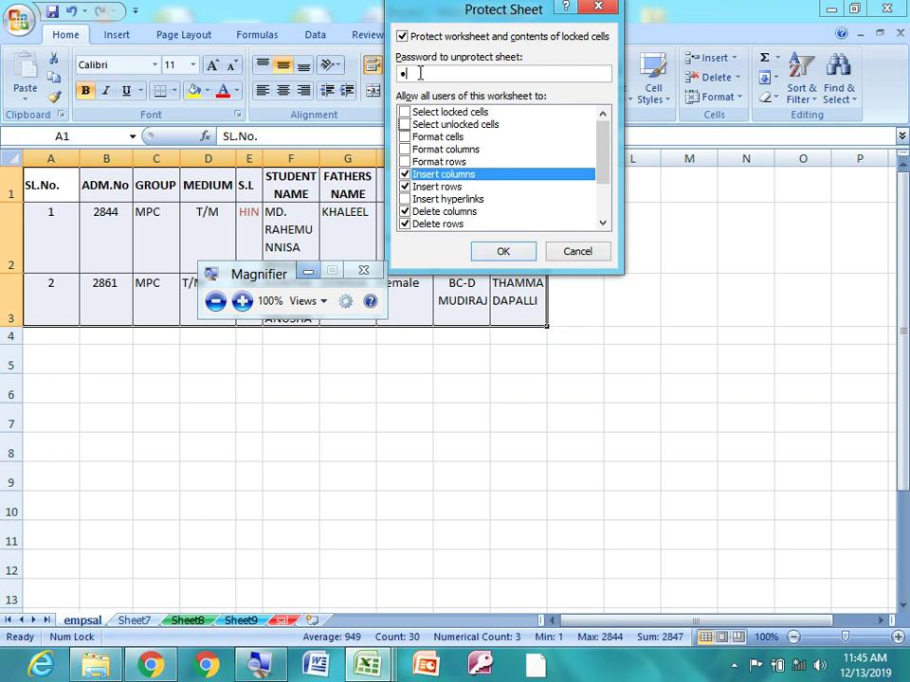
click(502, 253)
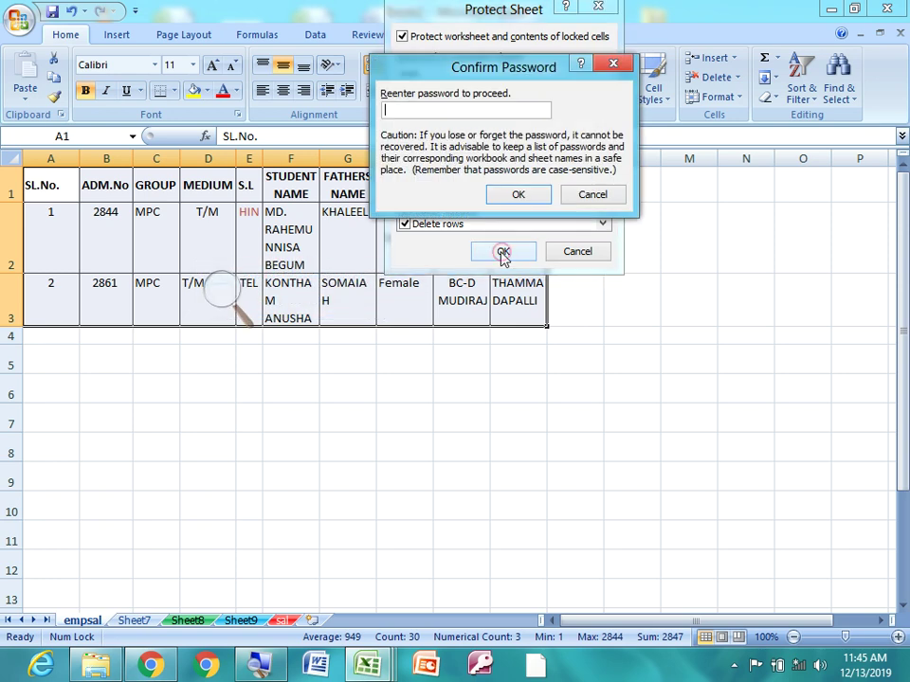
click(517, 194)
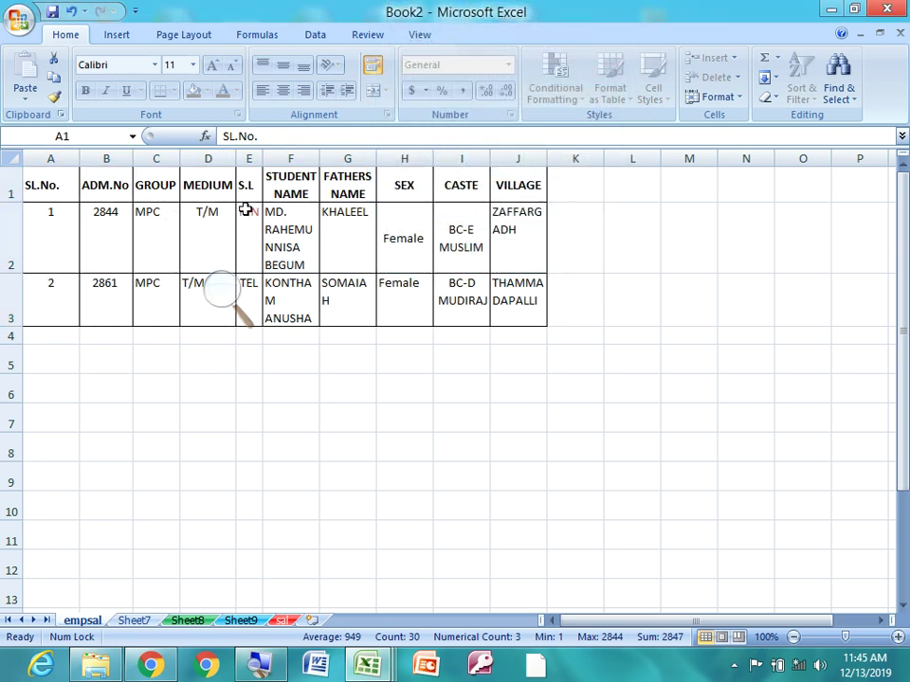
Try inserting and deleting column D and deleting row 2 on the protected sheet.
right_click(211, 161)
click(275, 257)
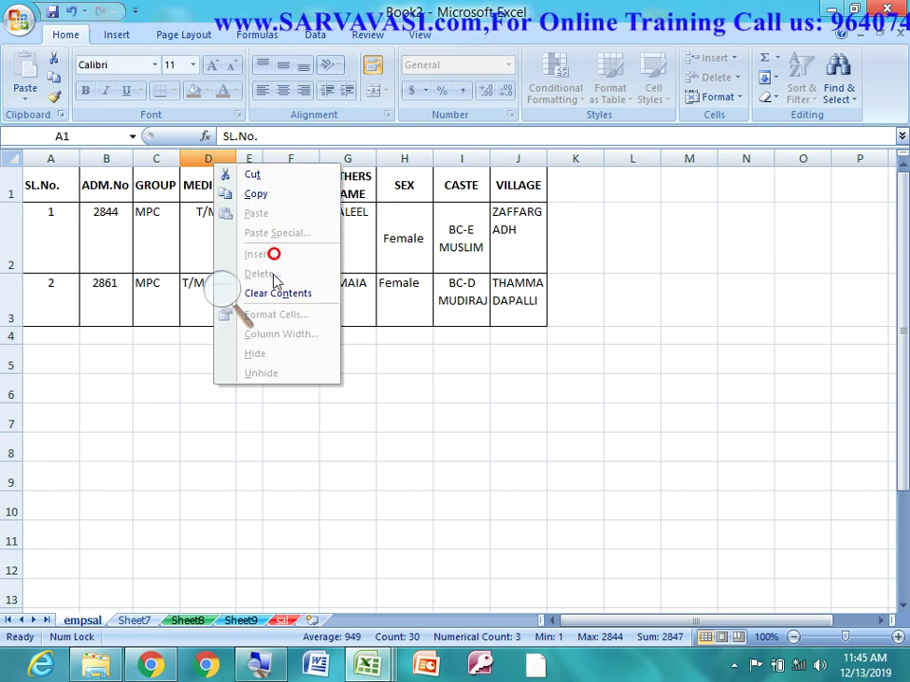
click(273, 274)
click(276, 258)
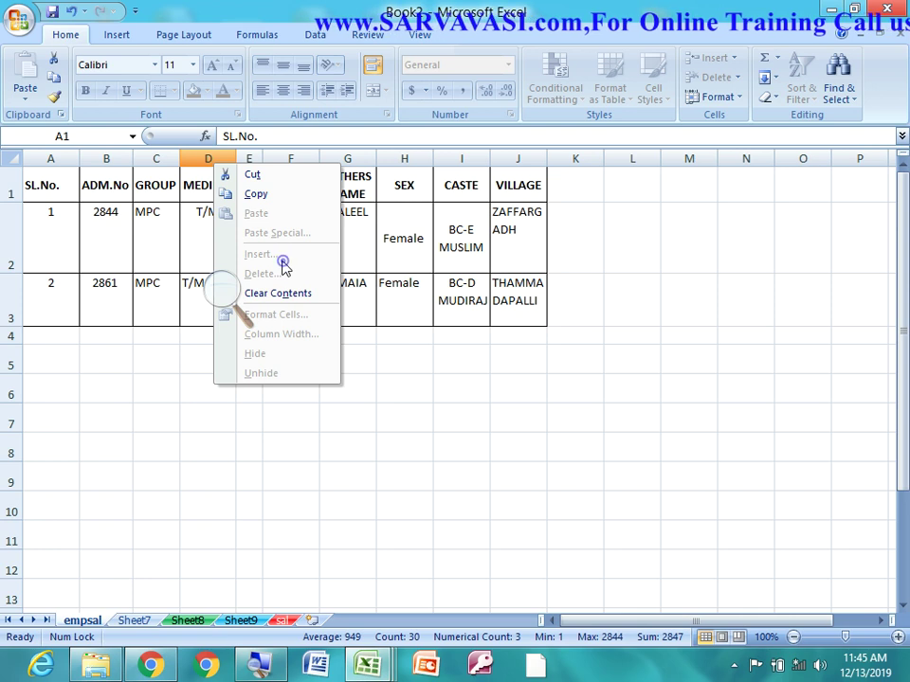
right_click(16, 234)
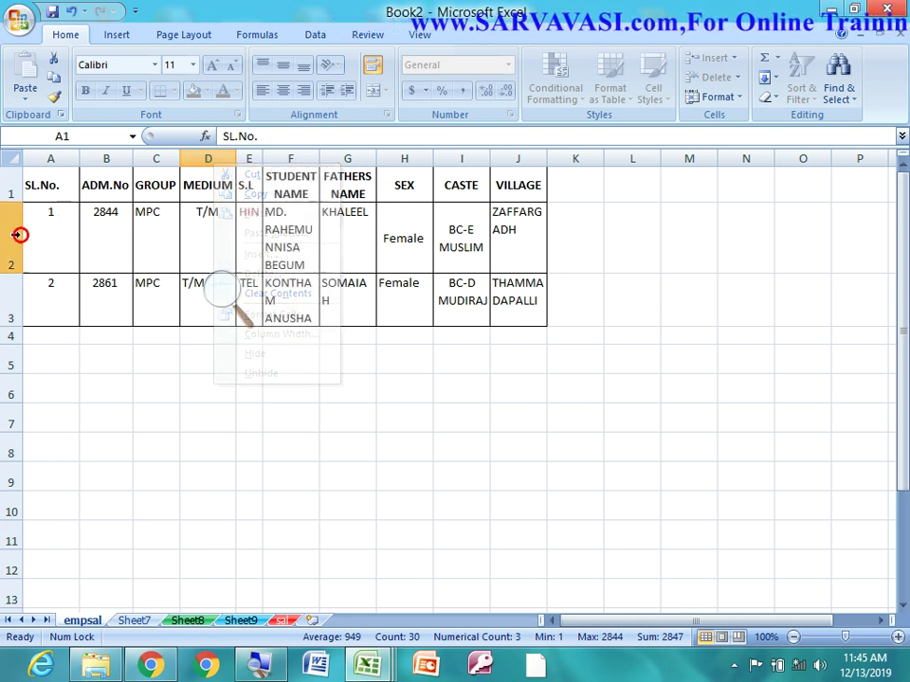
click(87, 346)
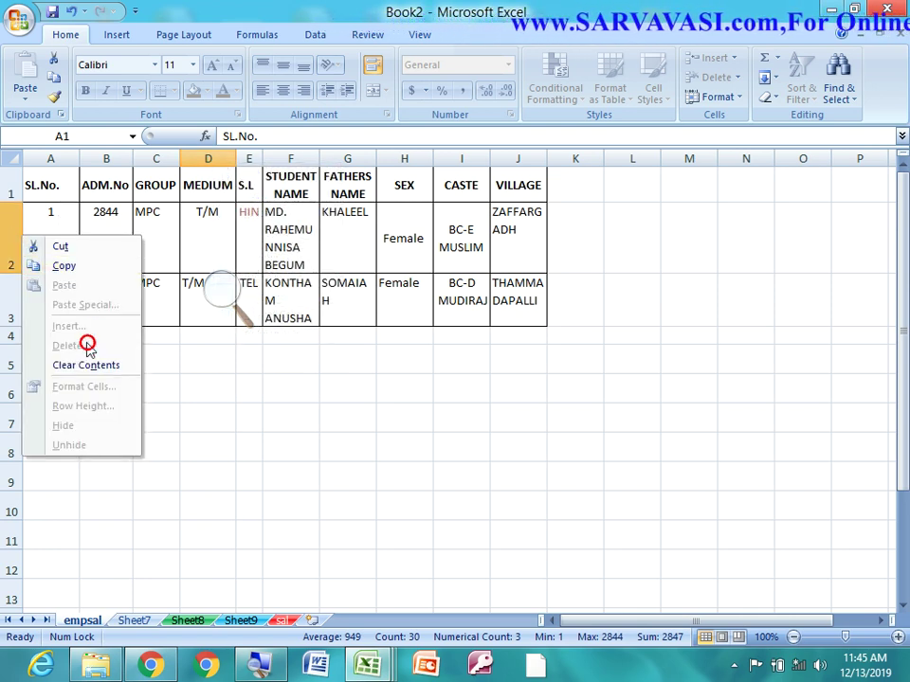
click(87, 346)
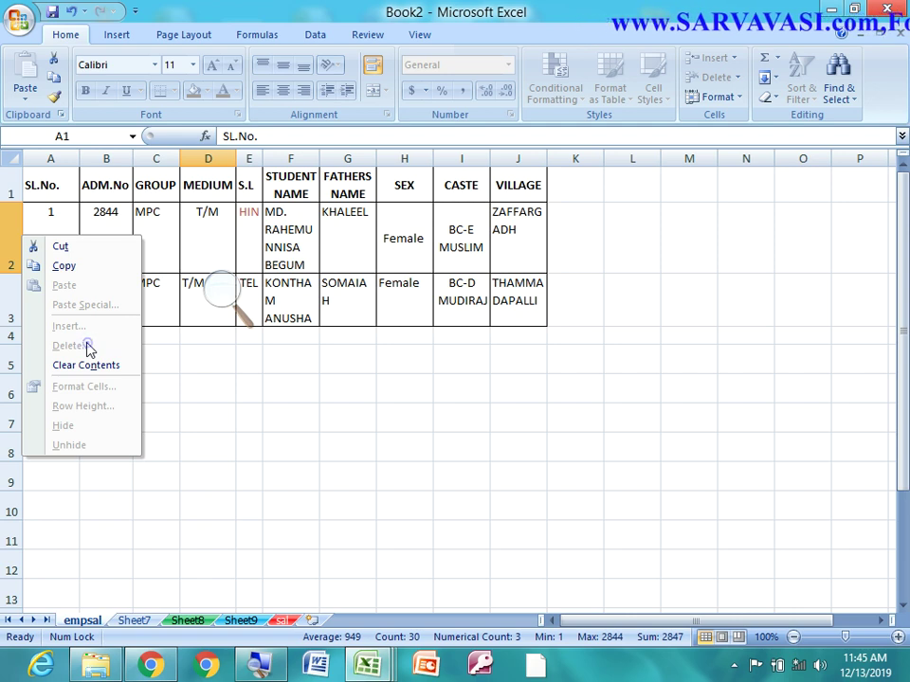
click(720, 97)
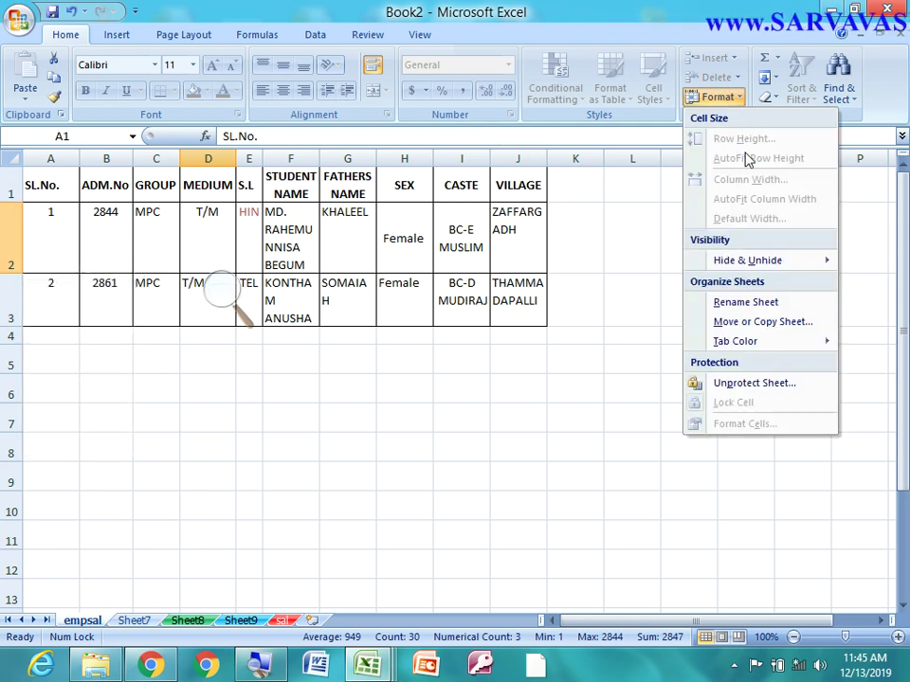
Unprotect the empsal sheet with its password and reopen the Format menu.
click(775, 392)
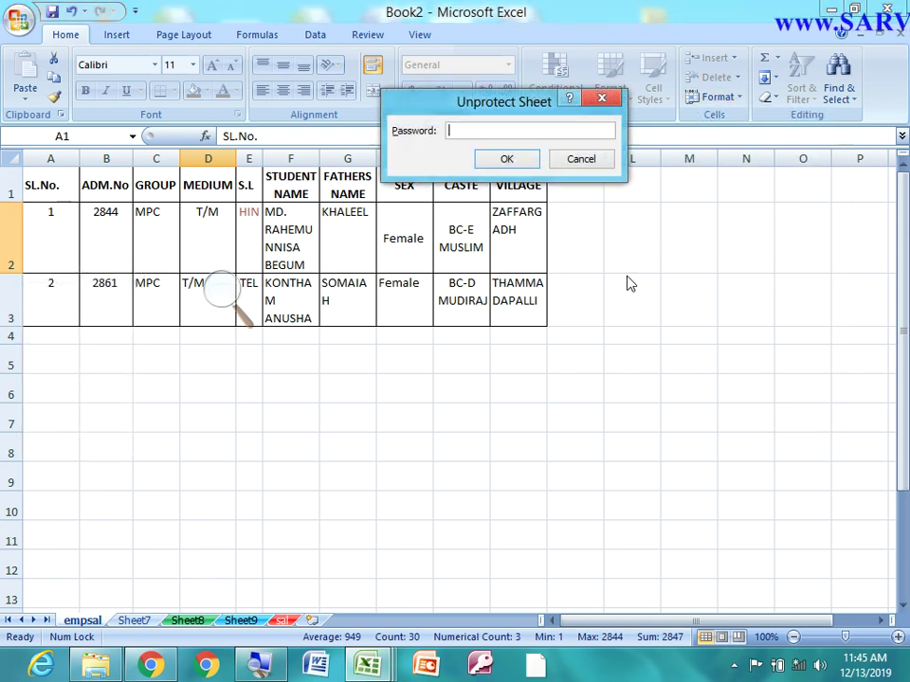
click(504, 161)
click(738, 101)
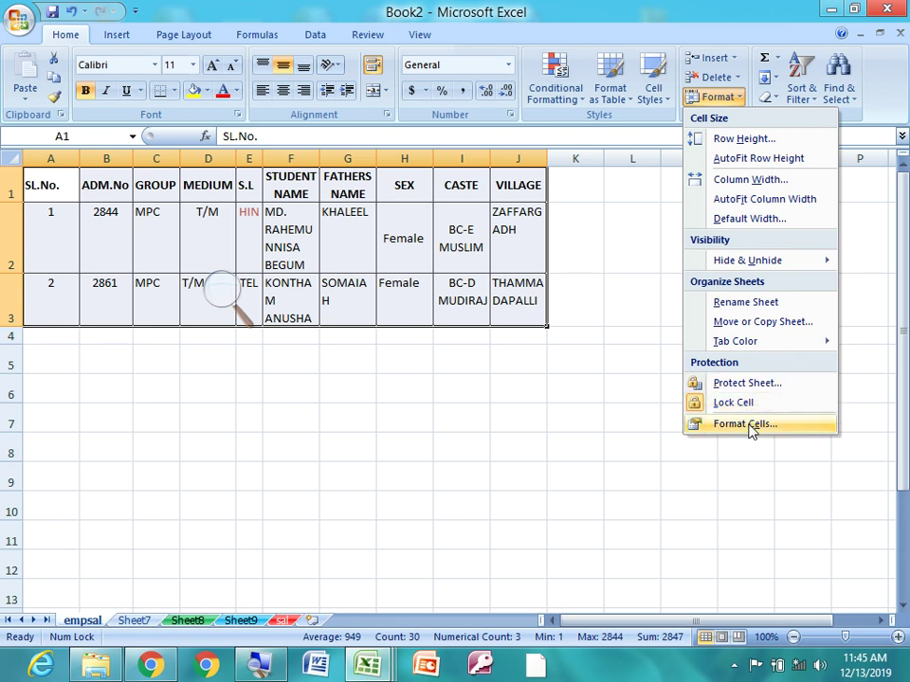
Open Format Cells, view the Protection tab's Locked and Hidden settings, and close it unchanged.
click(745, 424)
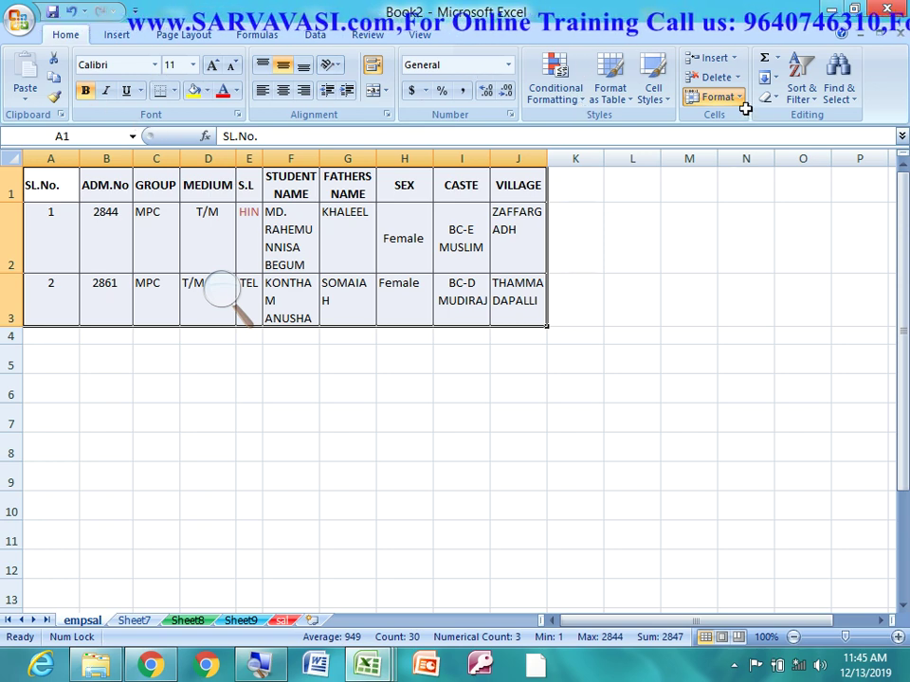
key(ctrl+1)
drag(379, 18, 388, 193)
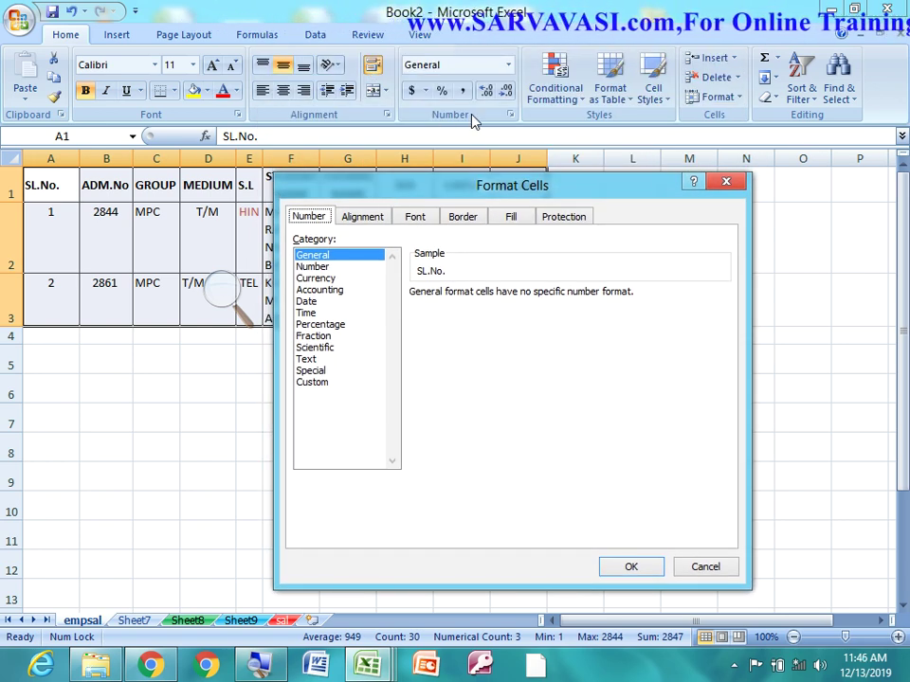
click(377, 217)
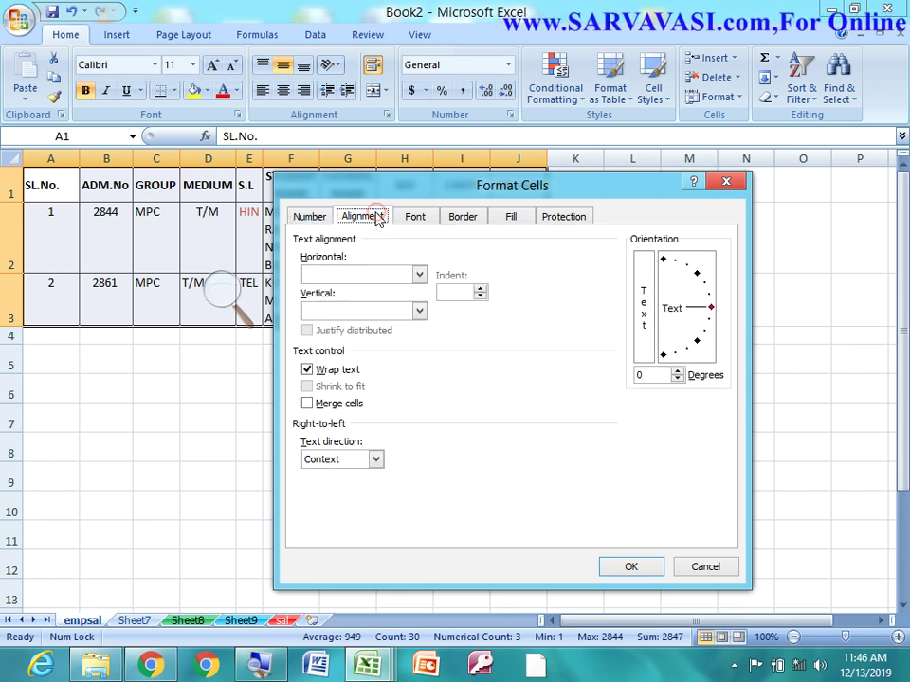
click(406, 218)
click(462, 218)
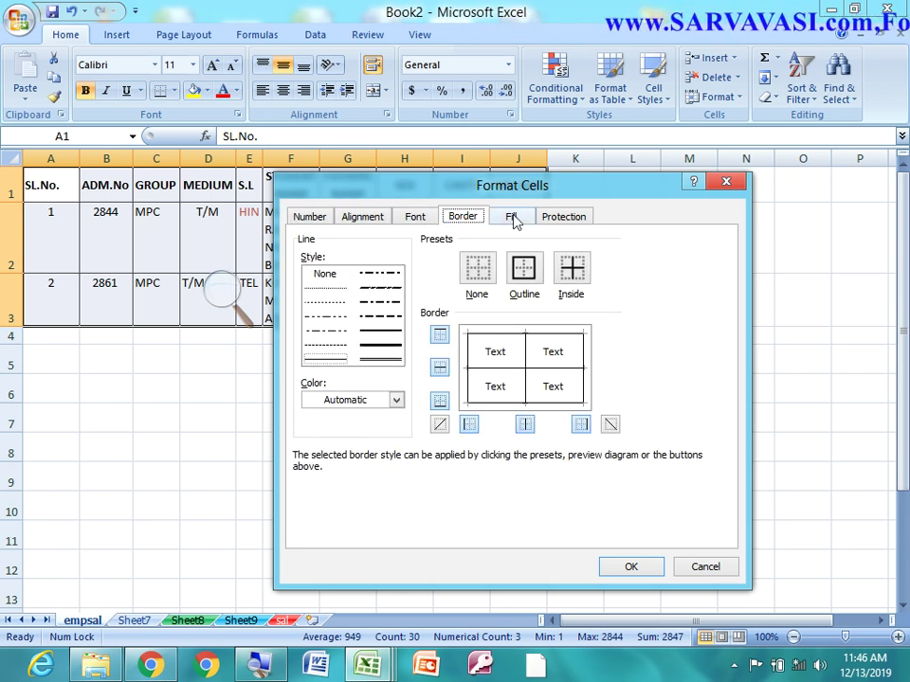
click(513, 218)
click(563, 218)
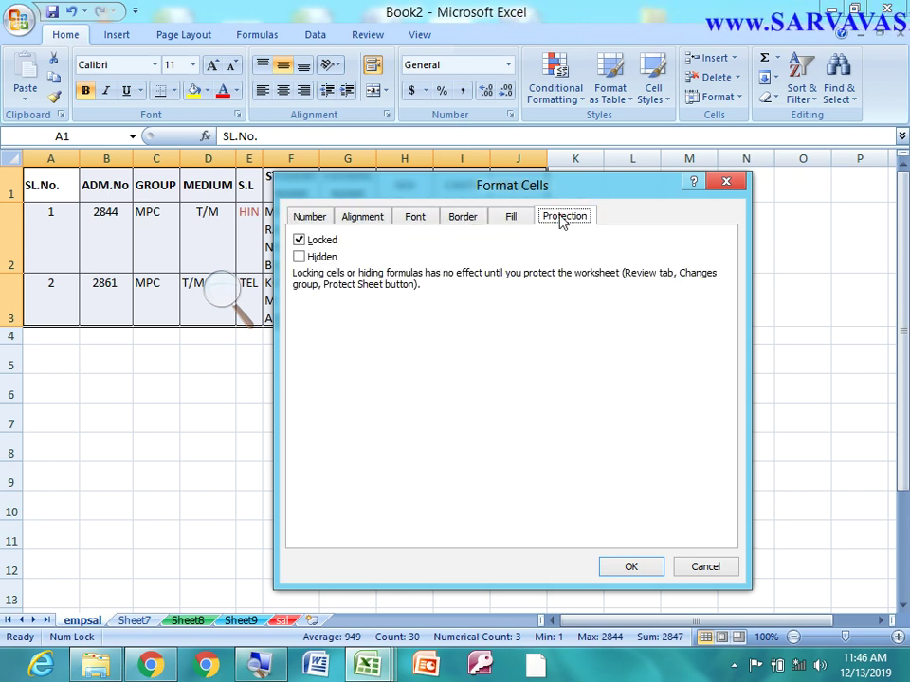
key(Escape)
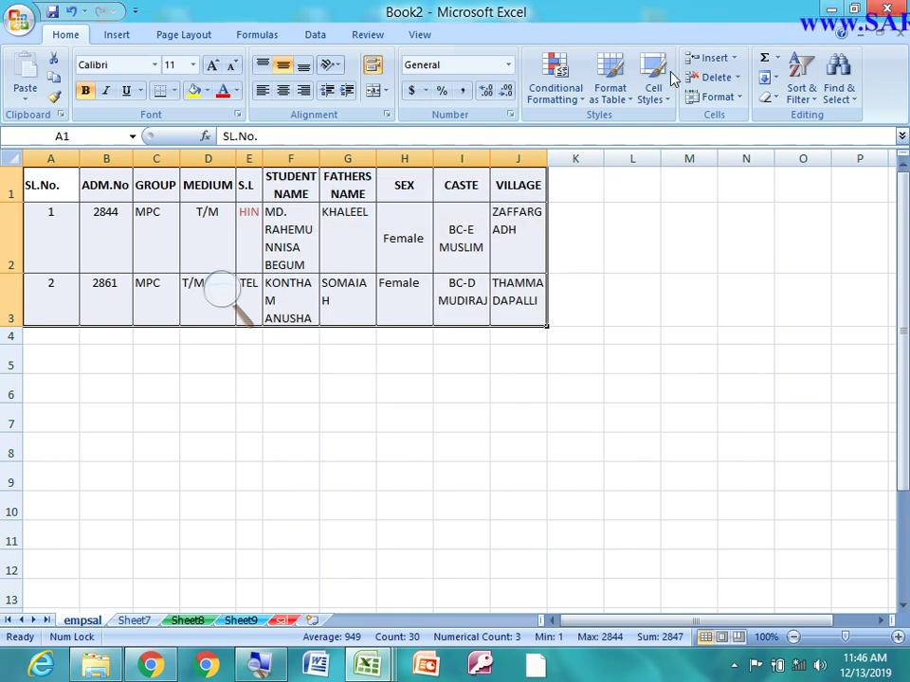